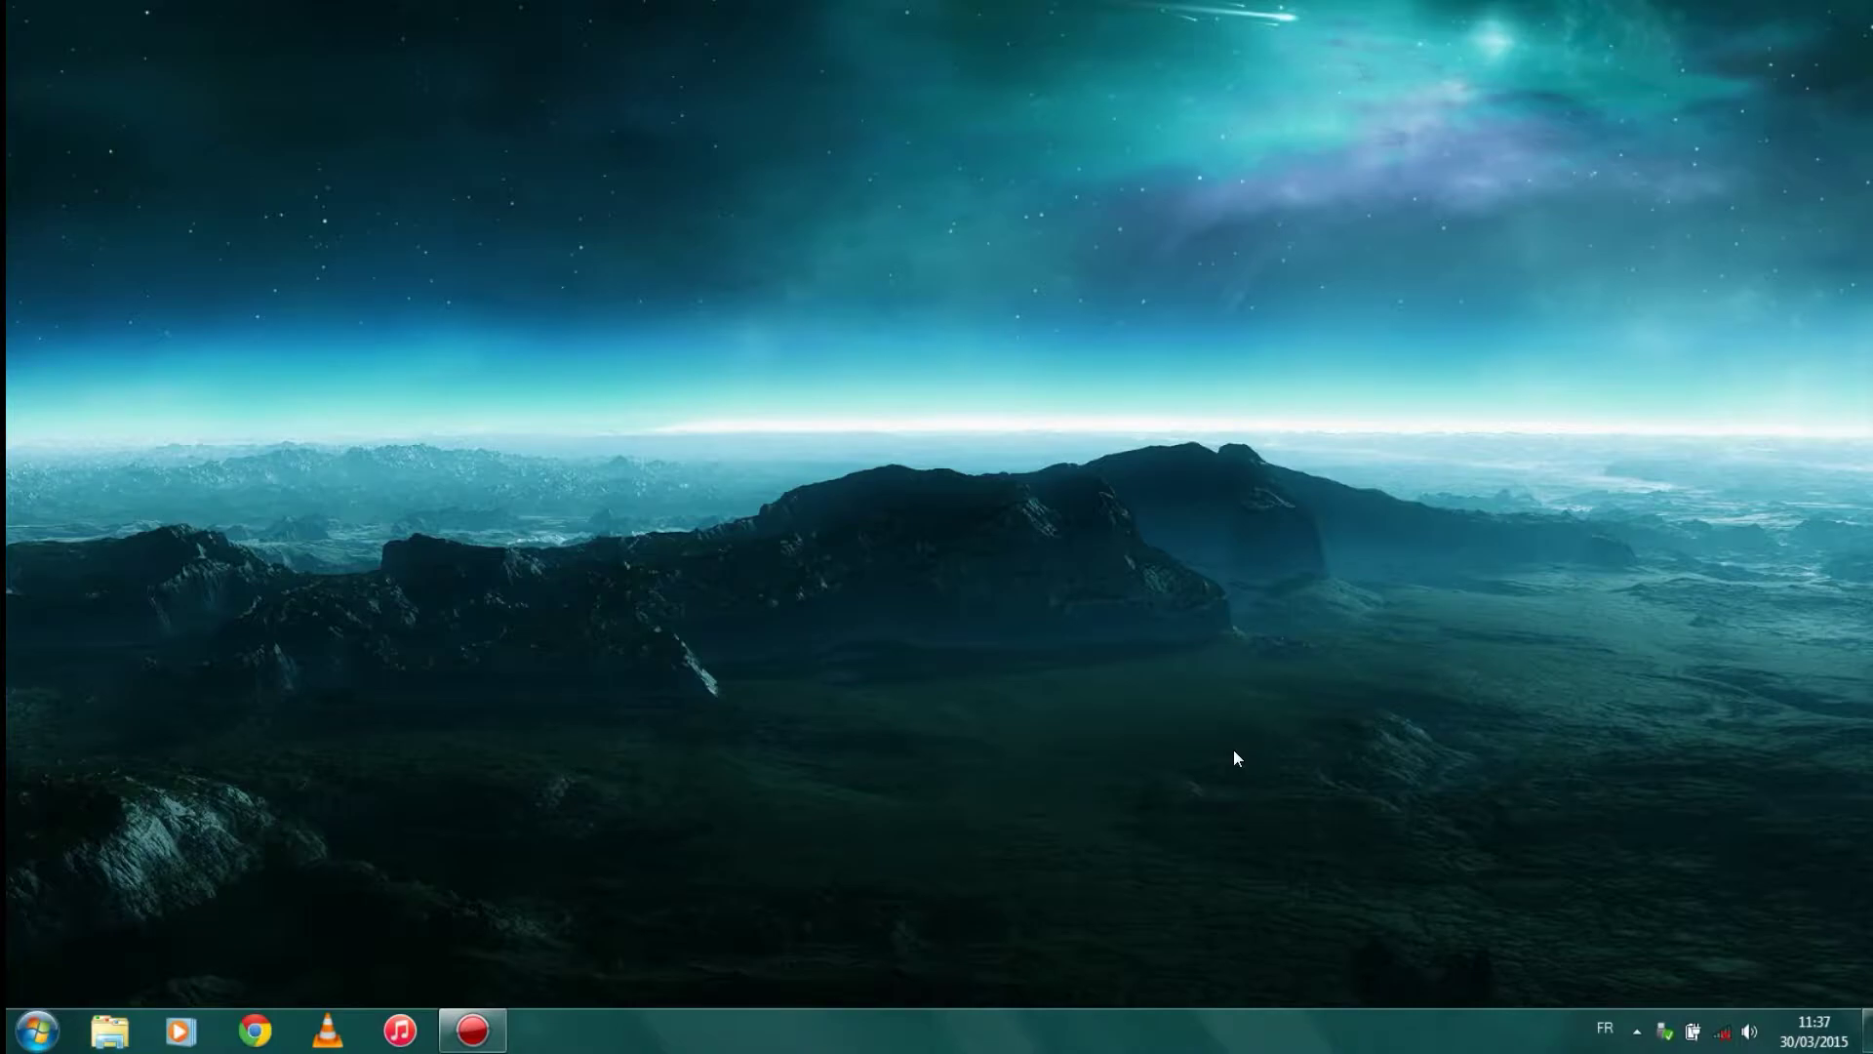
- Open the computer's drive overview and show the contents of the removable drive ANDORIA (F:)
key(super)
click(400, 747)
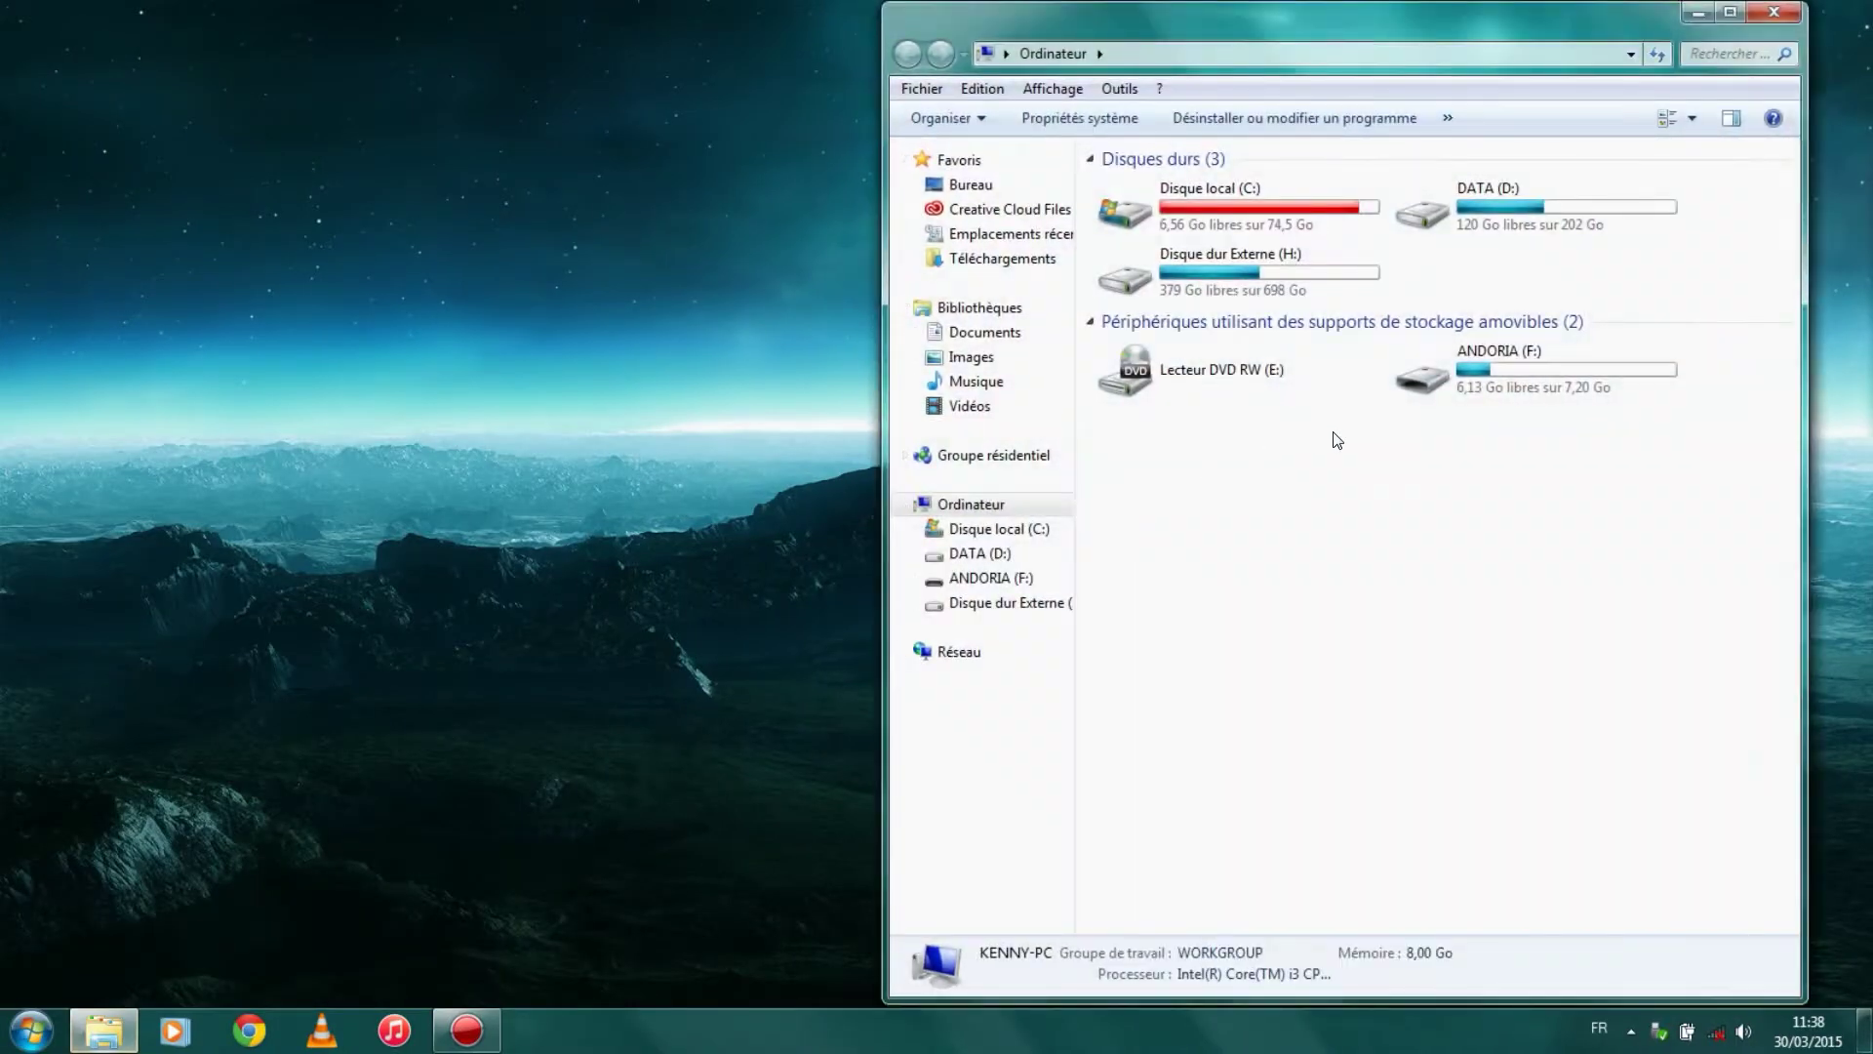
double_click(1474, 359)
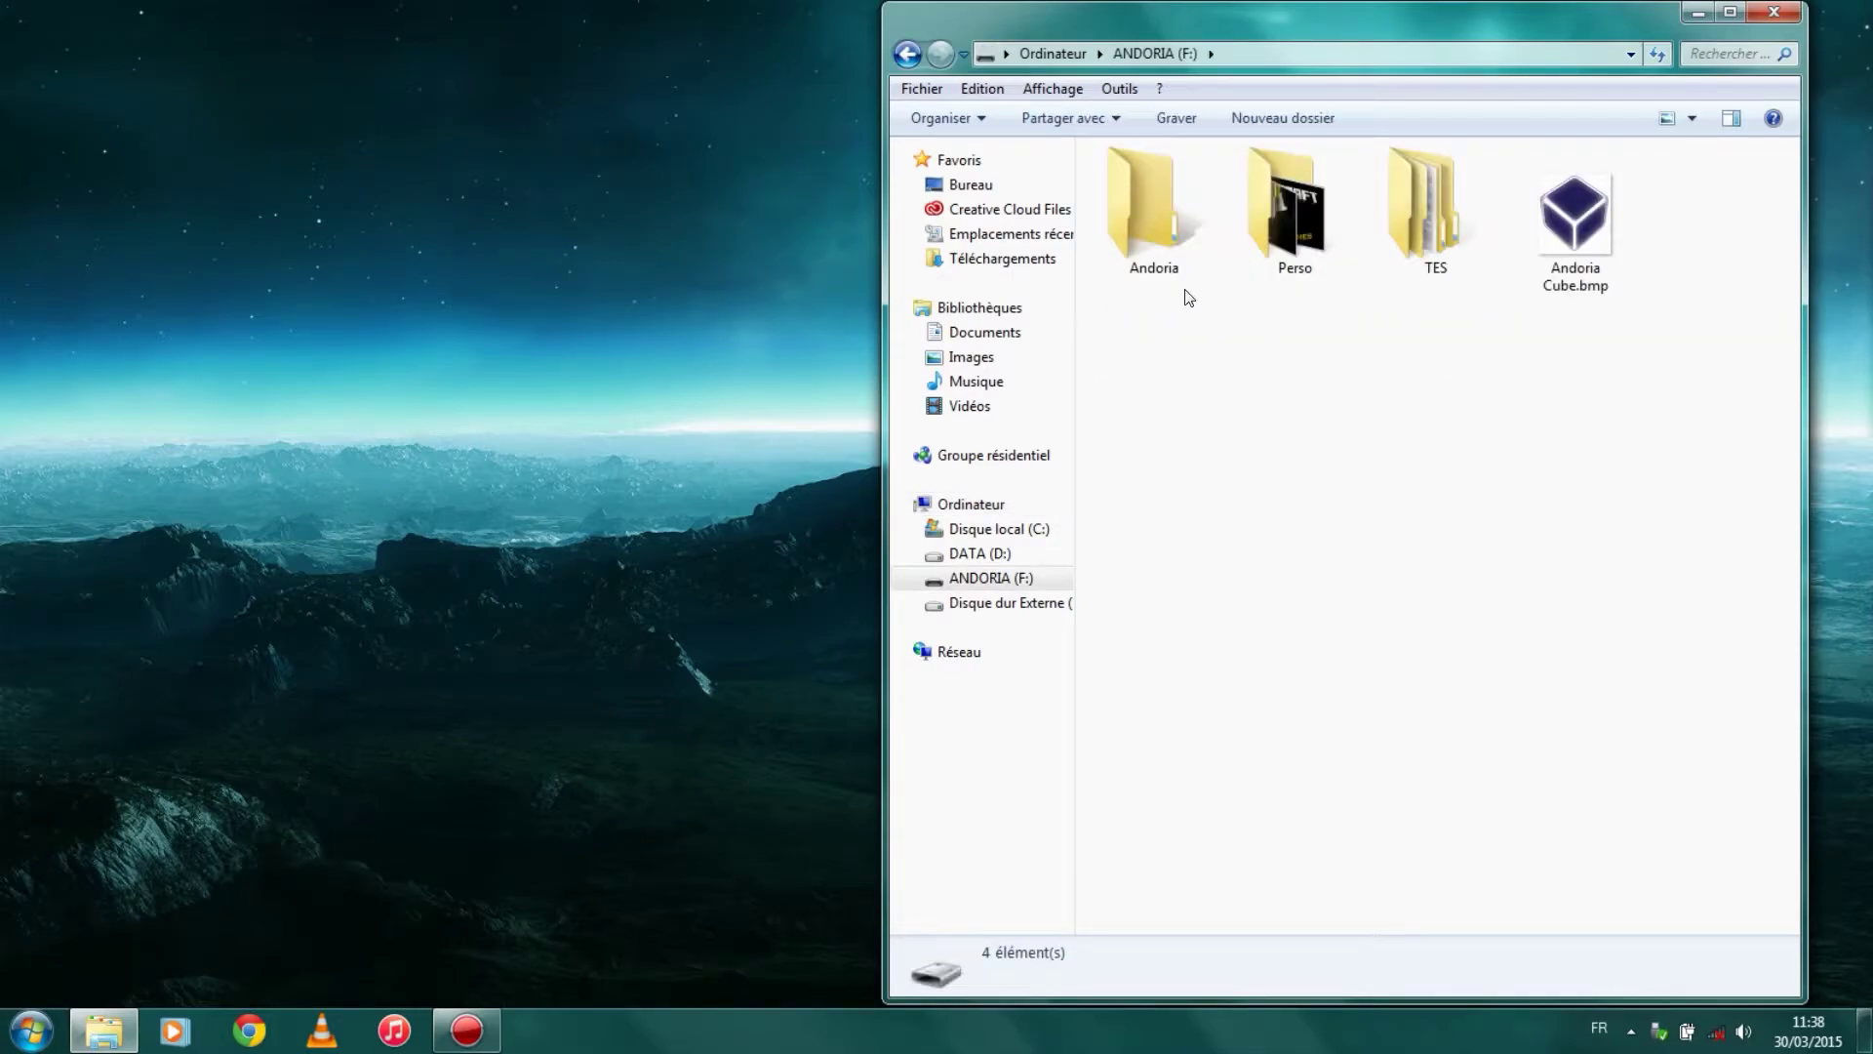
click(1174, 251)
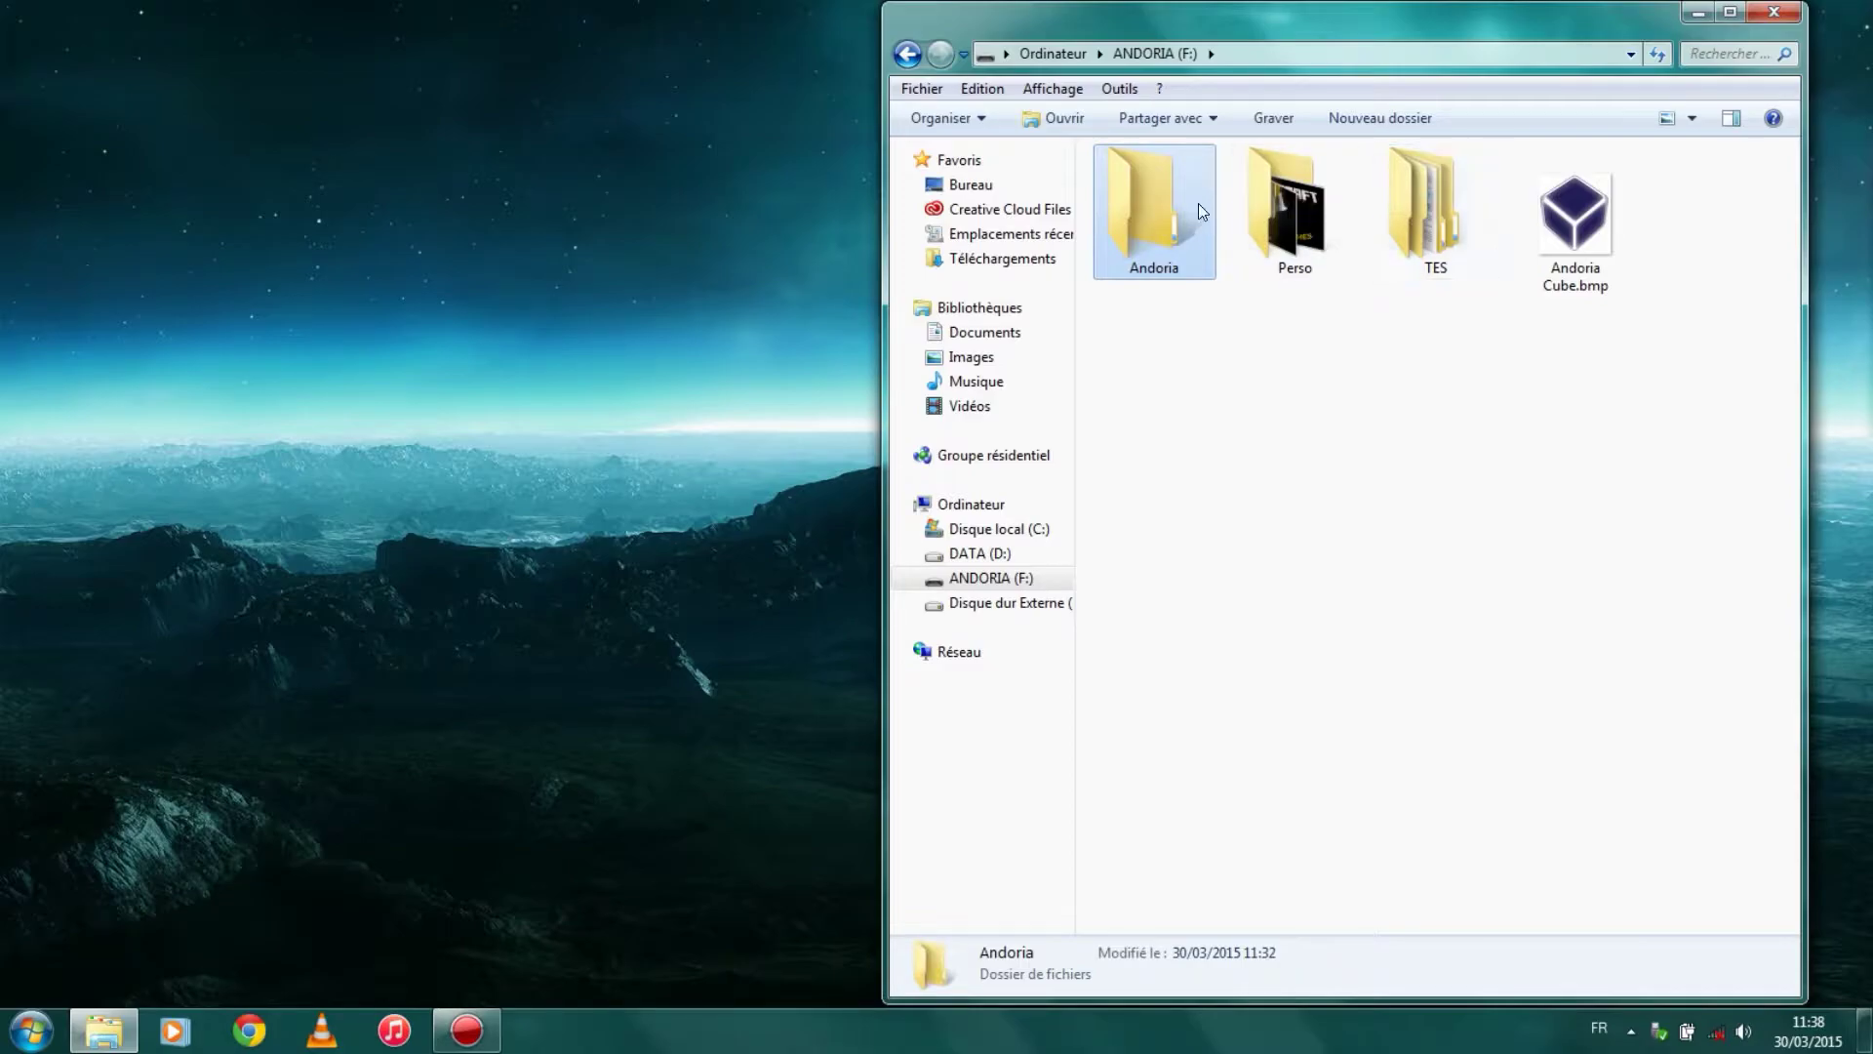
click(1167, 336)
click(1167, 251)
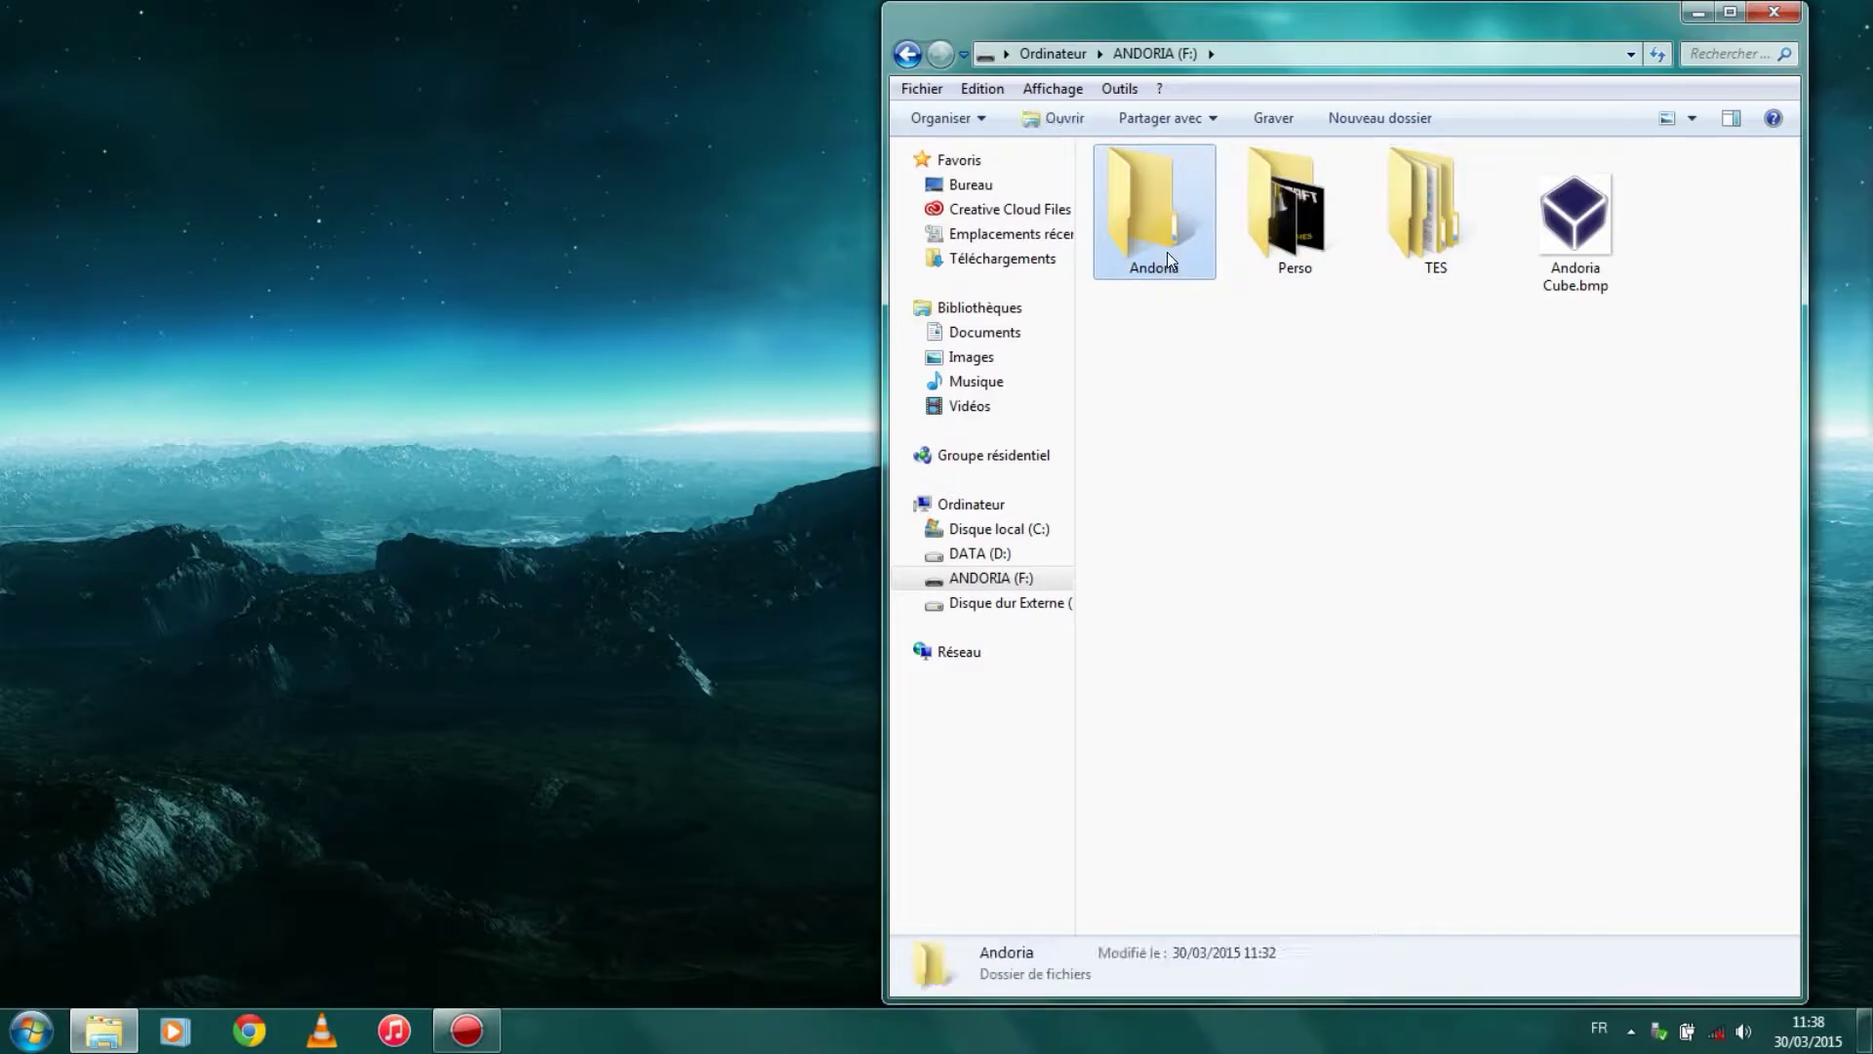
click(1606, 212)
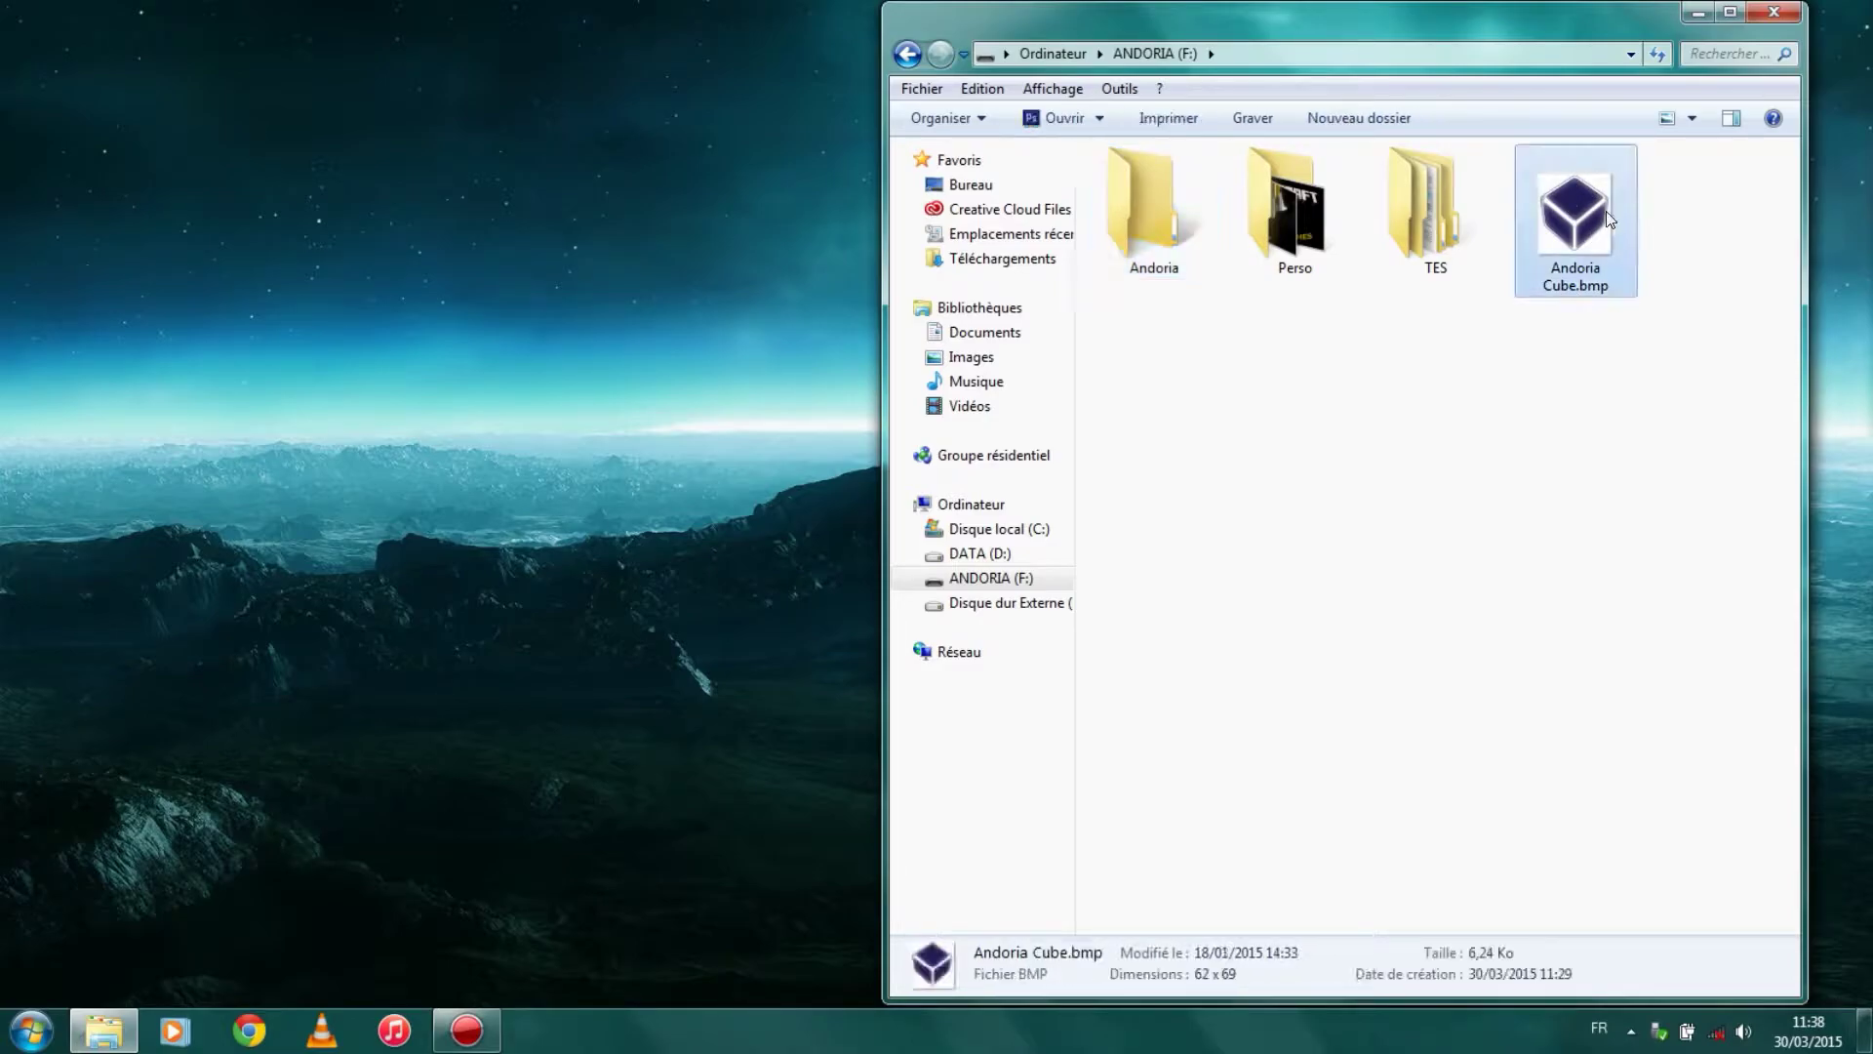
- Open the Andoria folder's customization properties and browse for a file to replace its folder icon
click(1190, 238)
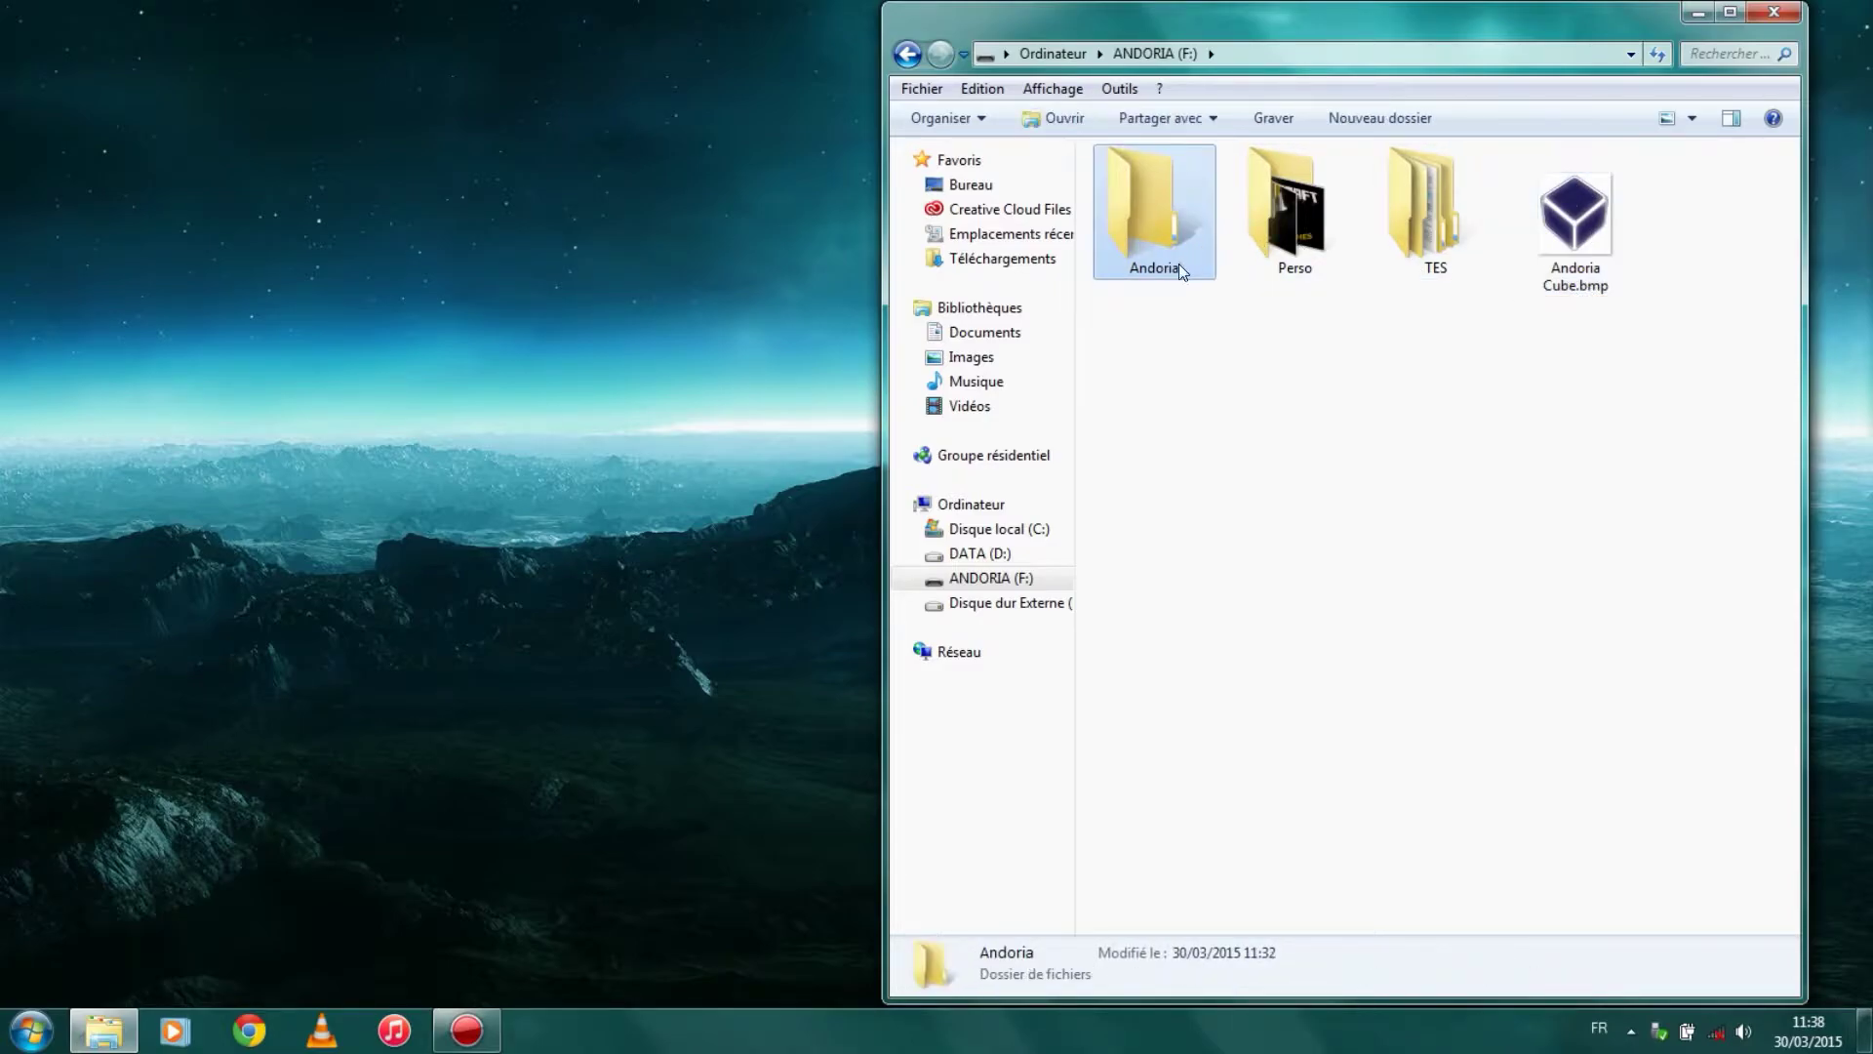
right_click(1147, 238)
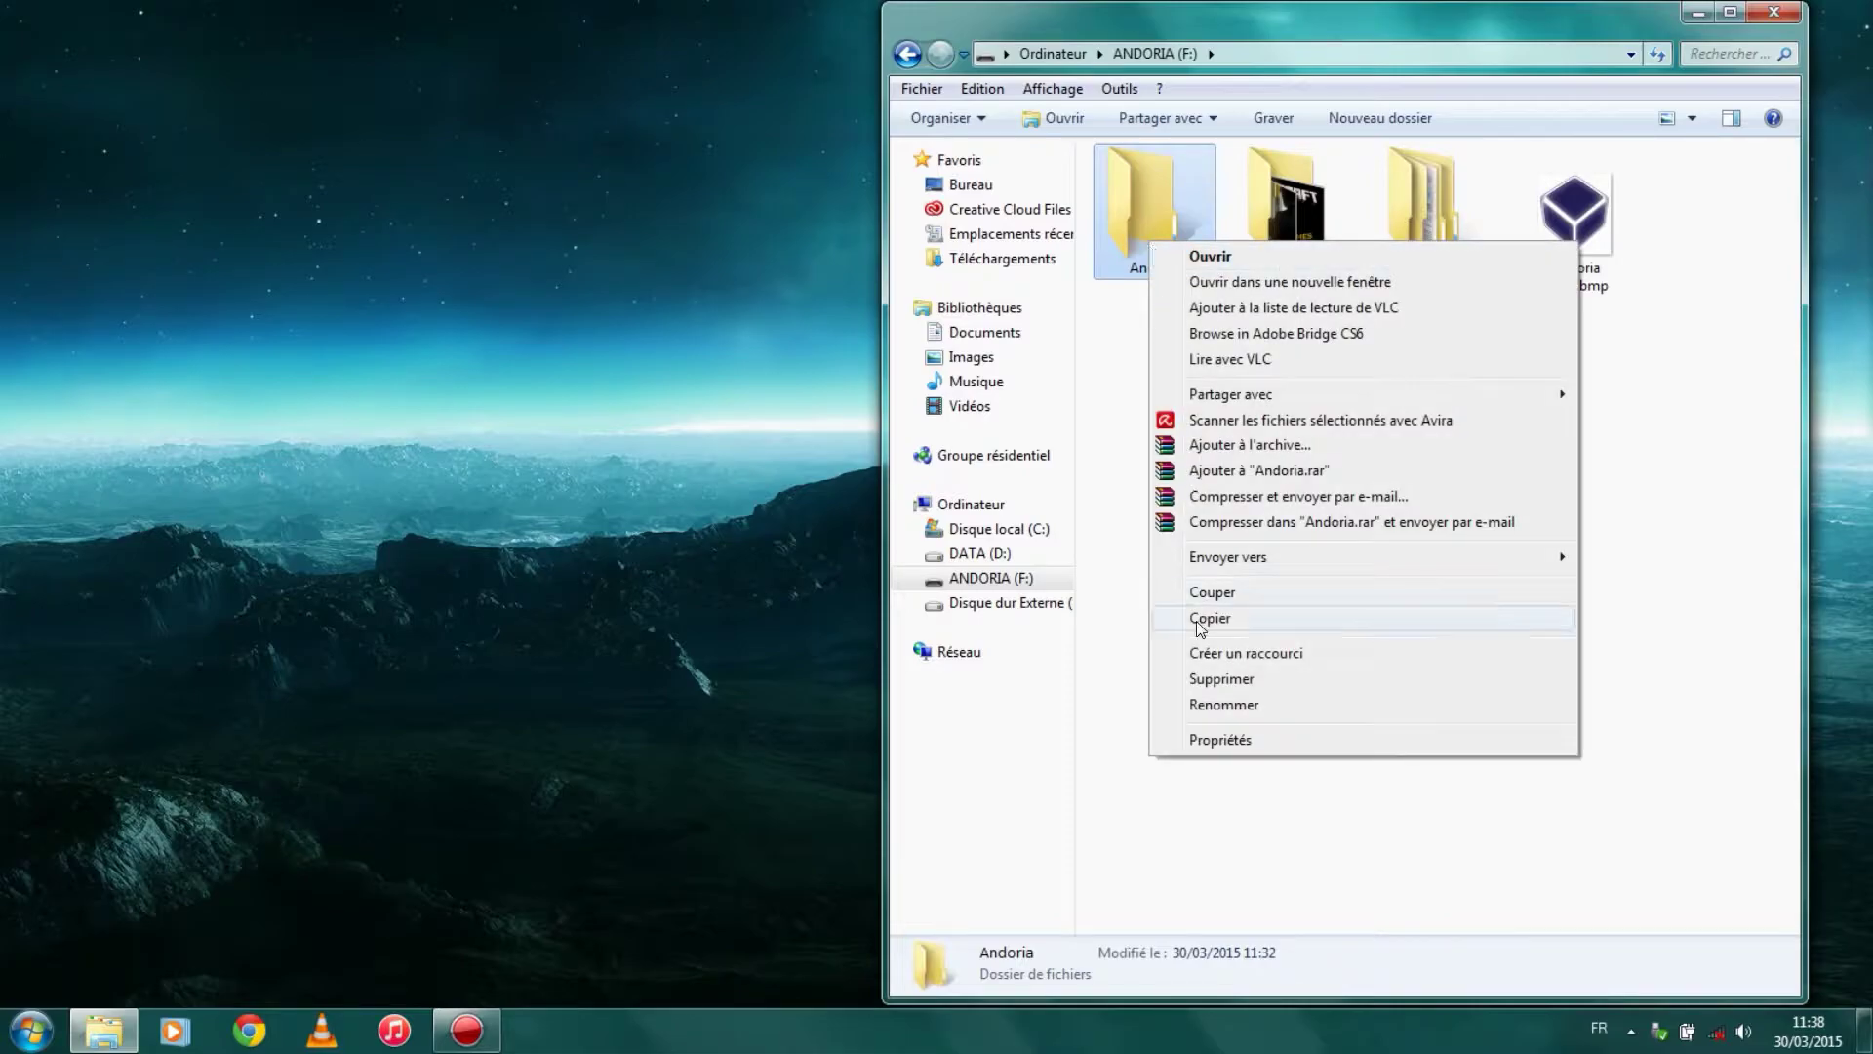
click(1208, 739)
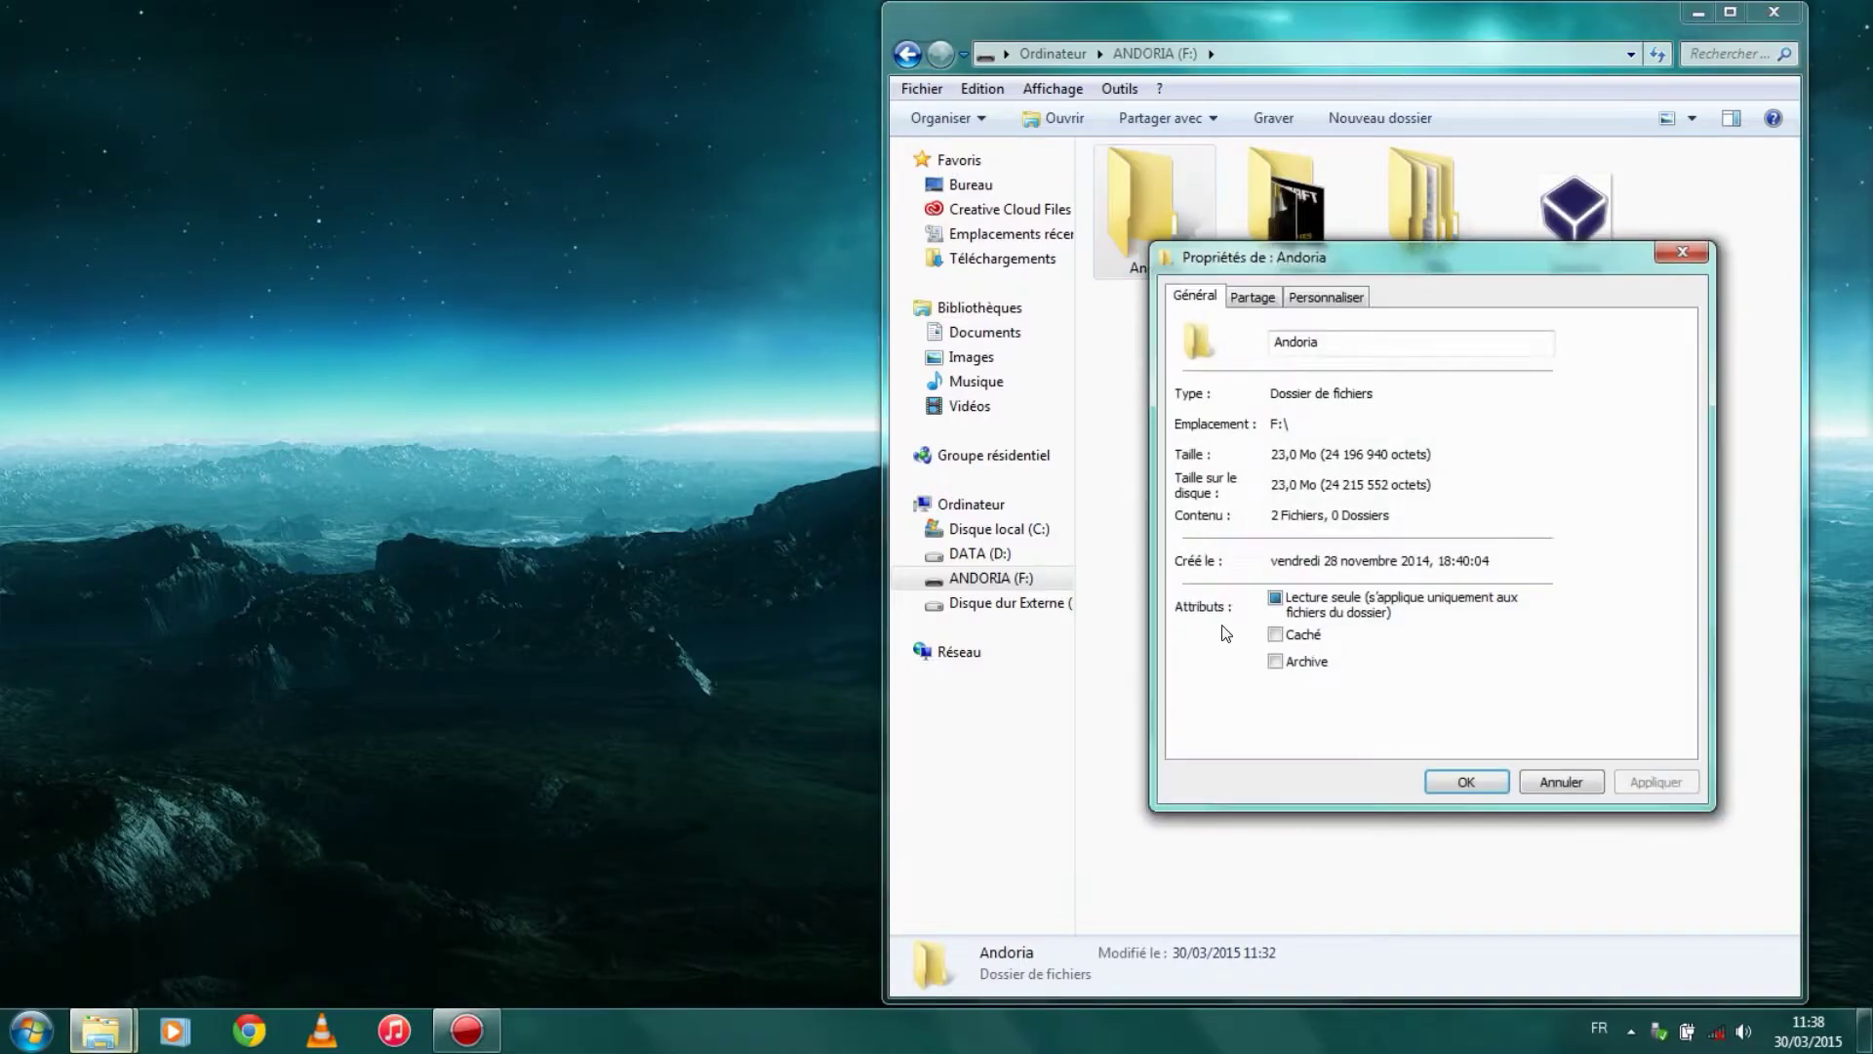
click(1351, 303)
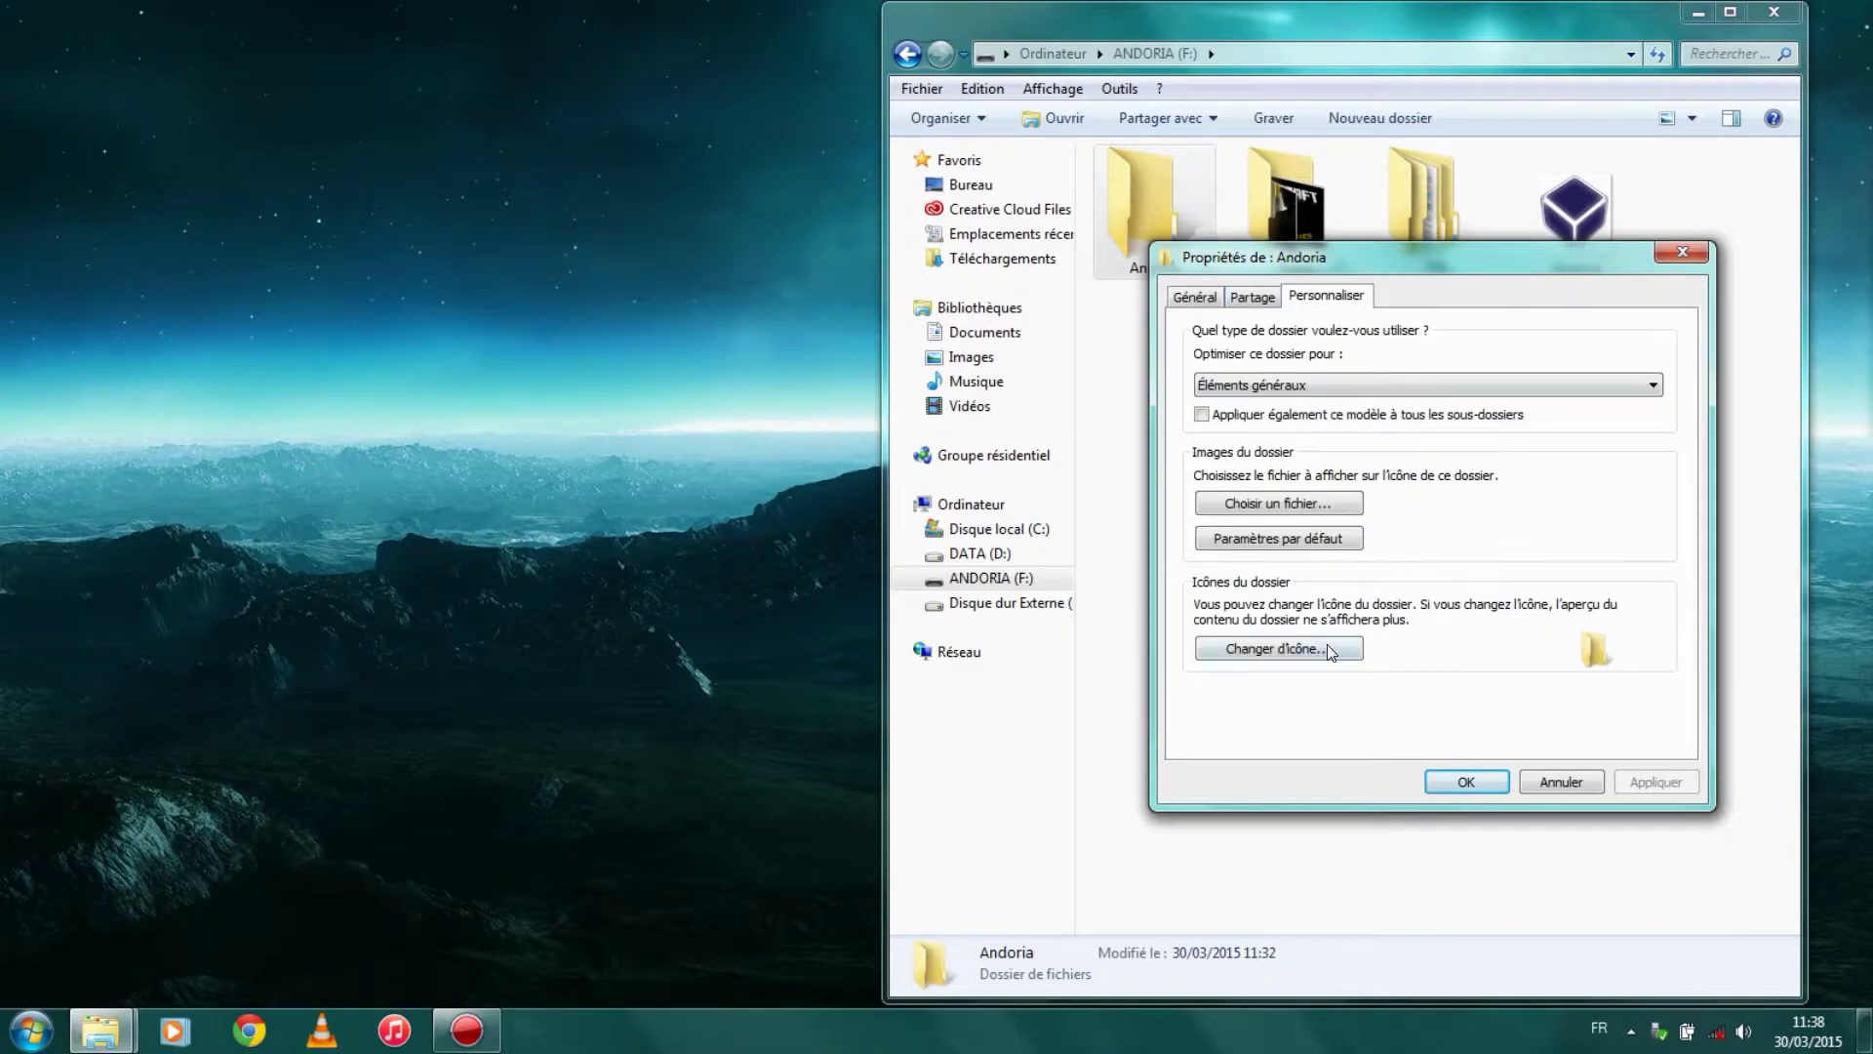
click(1307, 652)
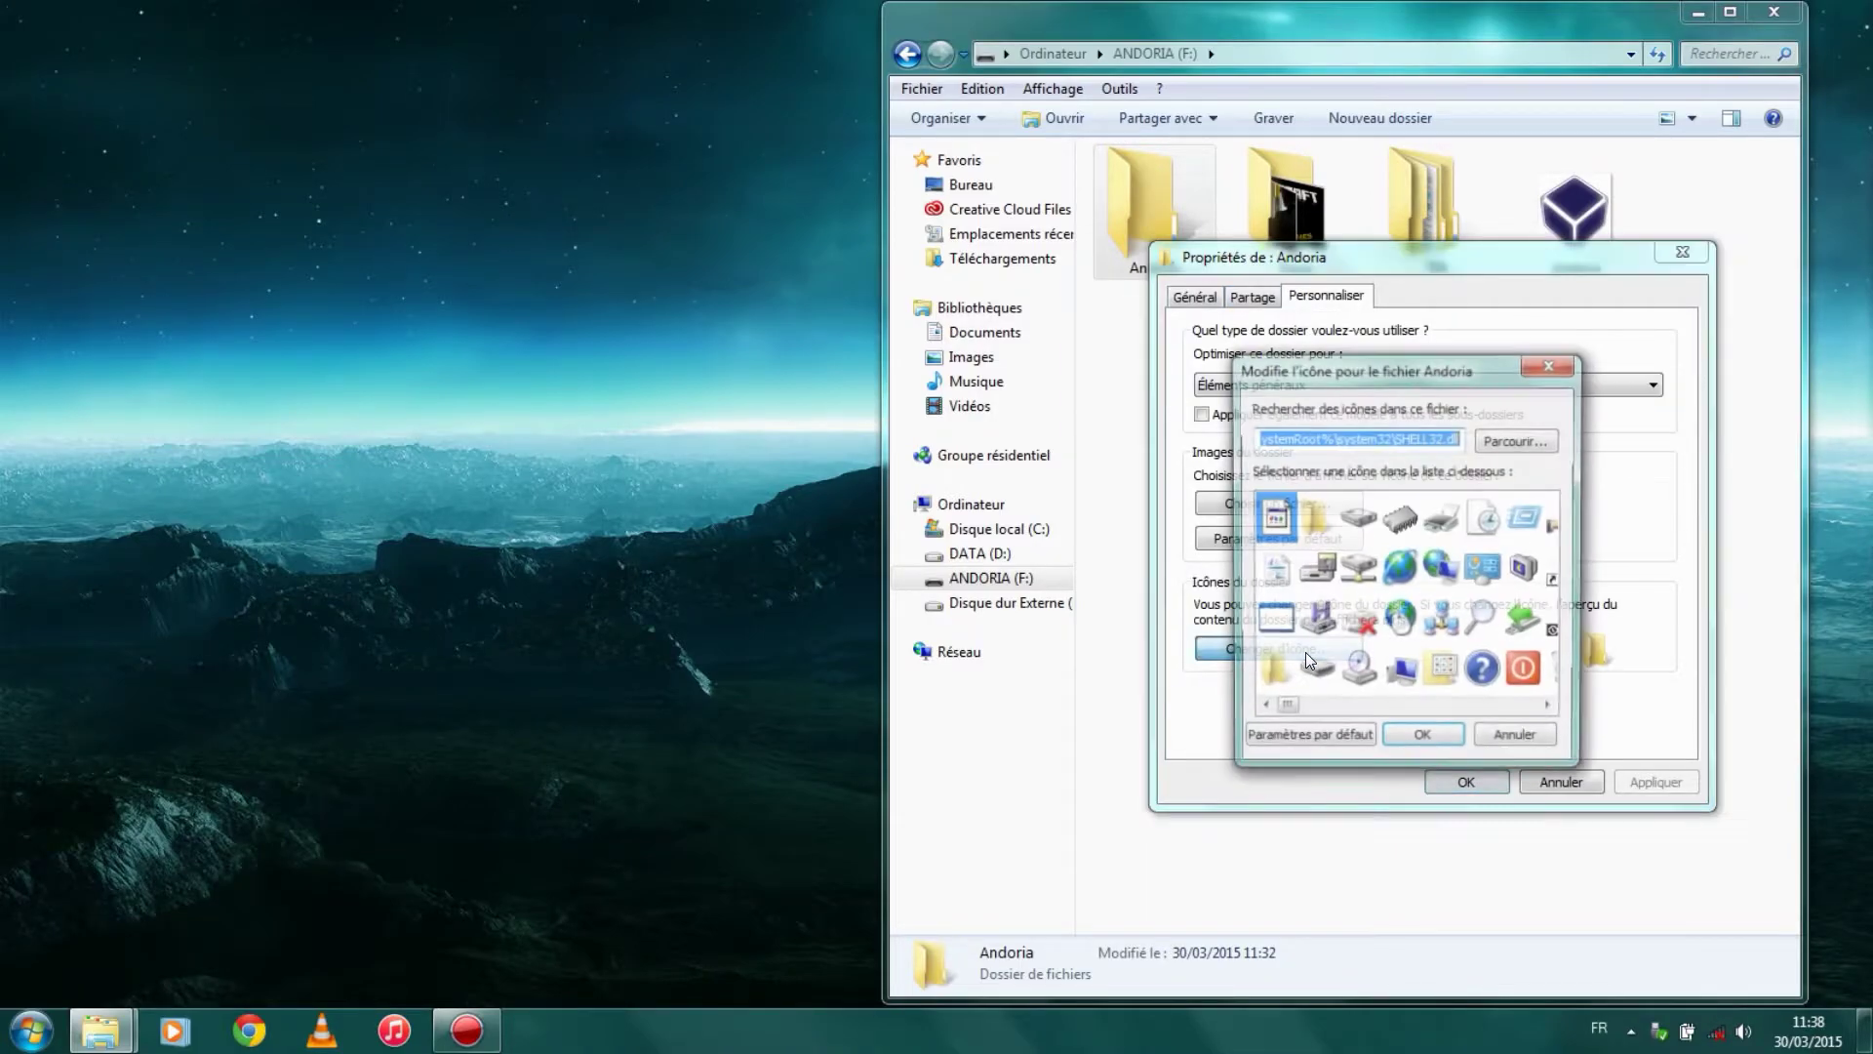
click(1517, 440)
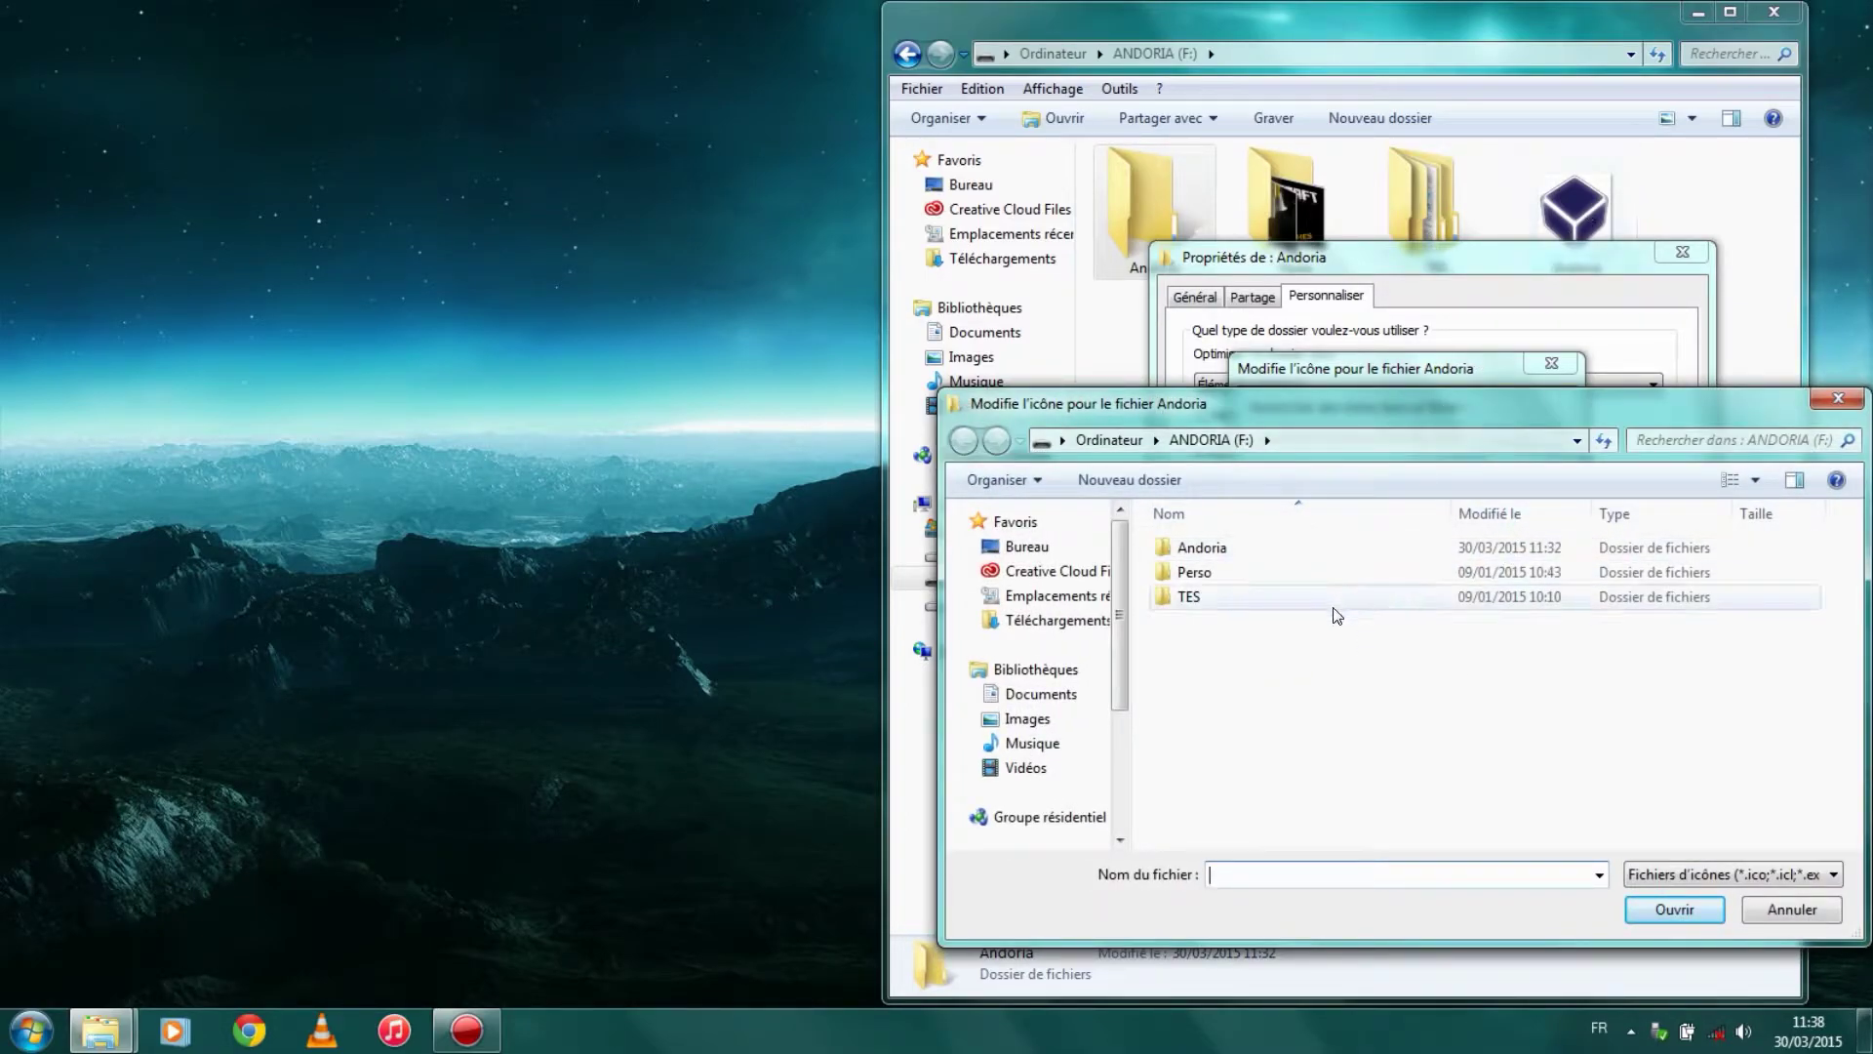
- Show all file types, try to load Andoria Cube.bmp as the folder icon, and close the folder's properties
click(1672, 866)
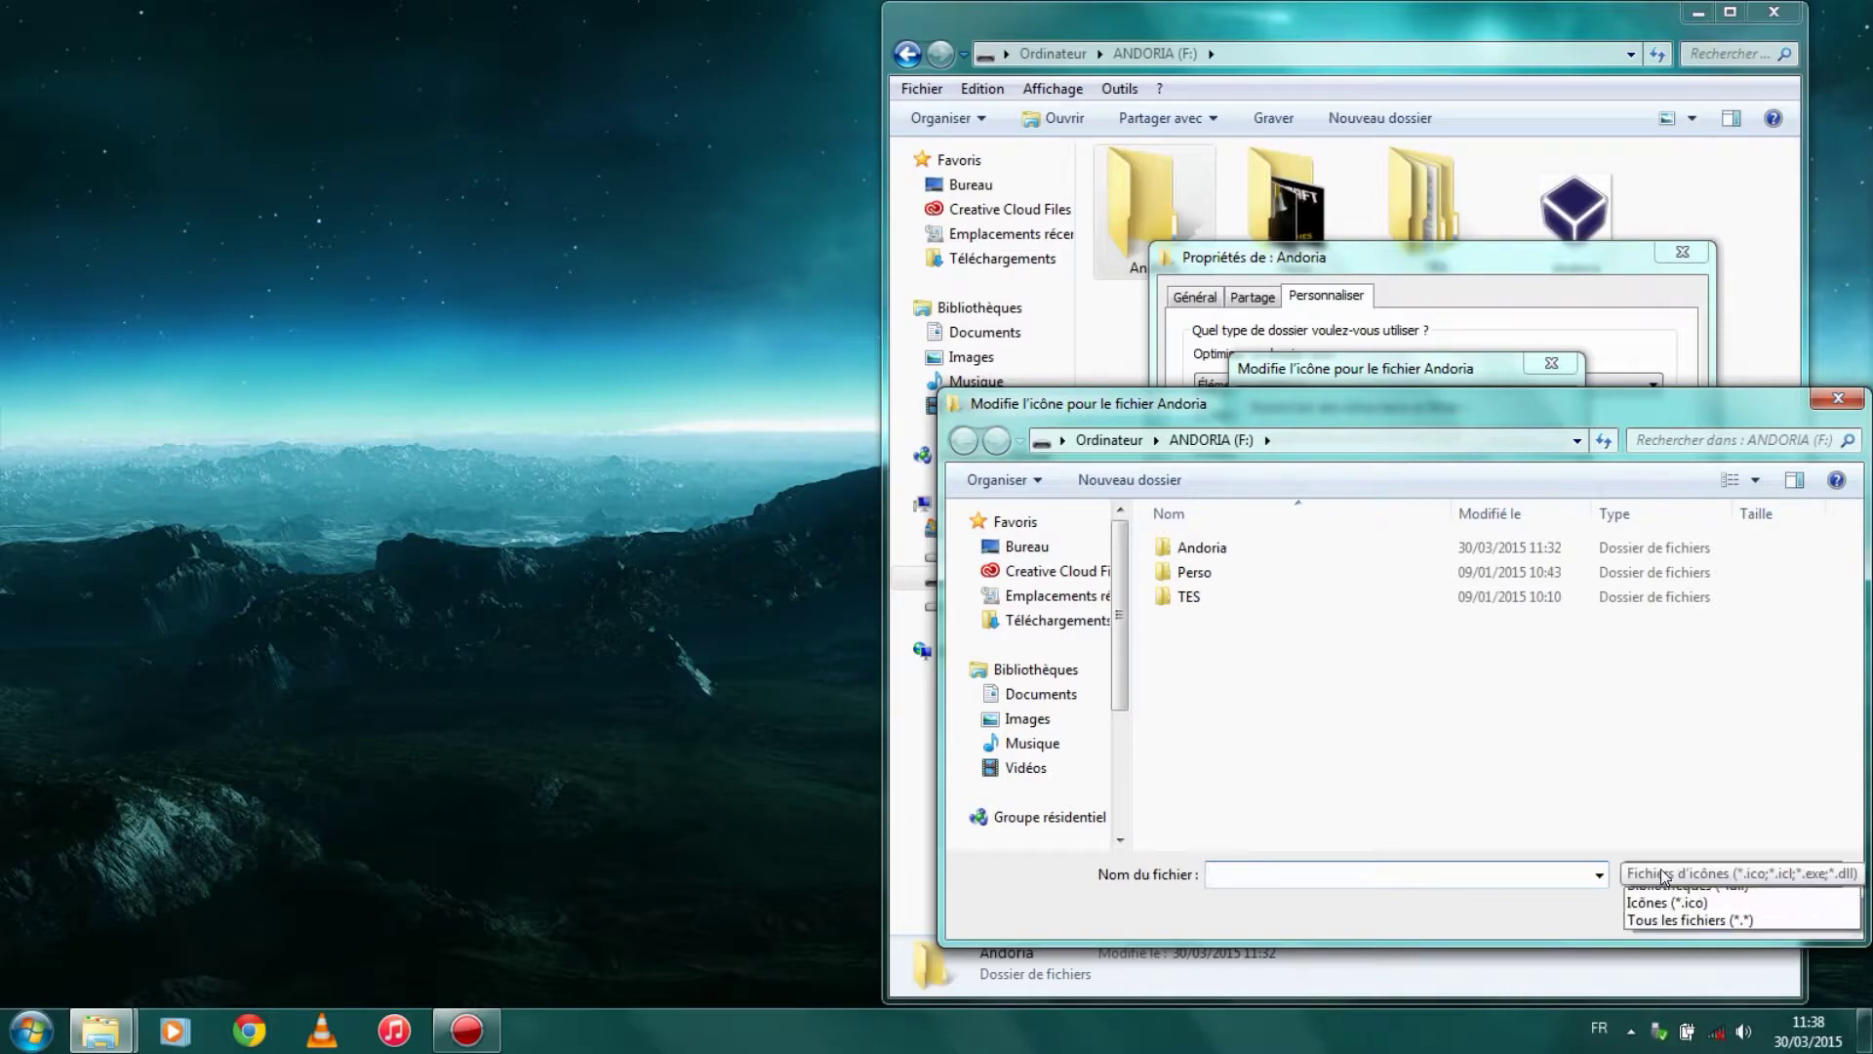
click(1687, 964)
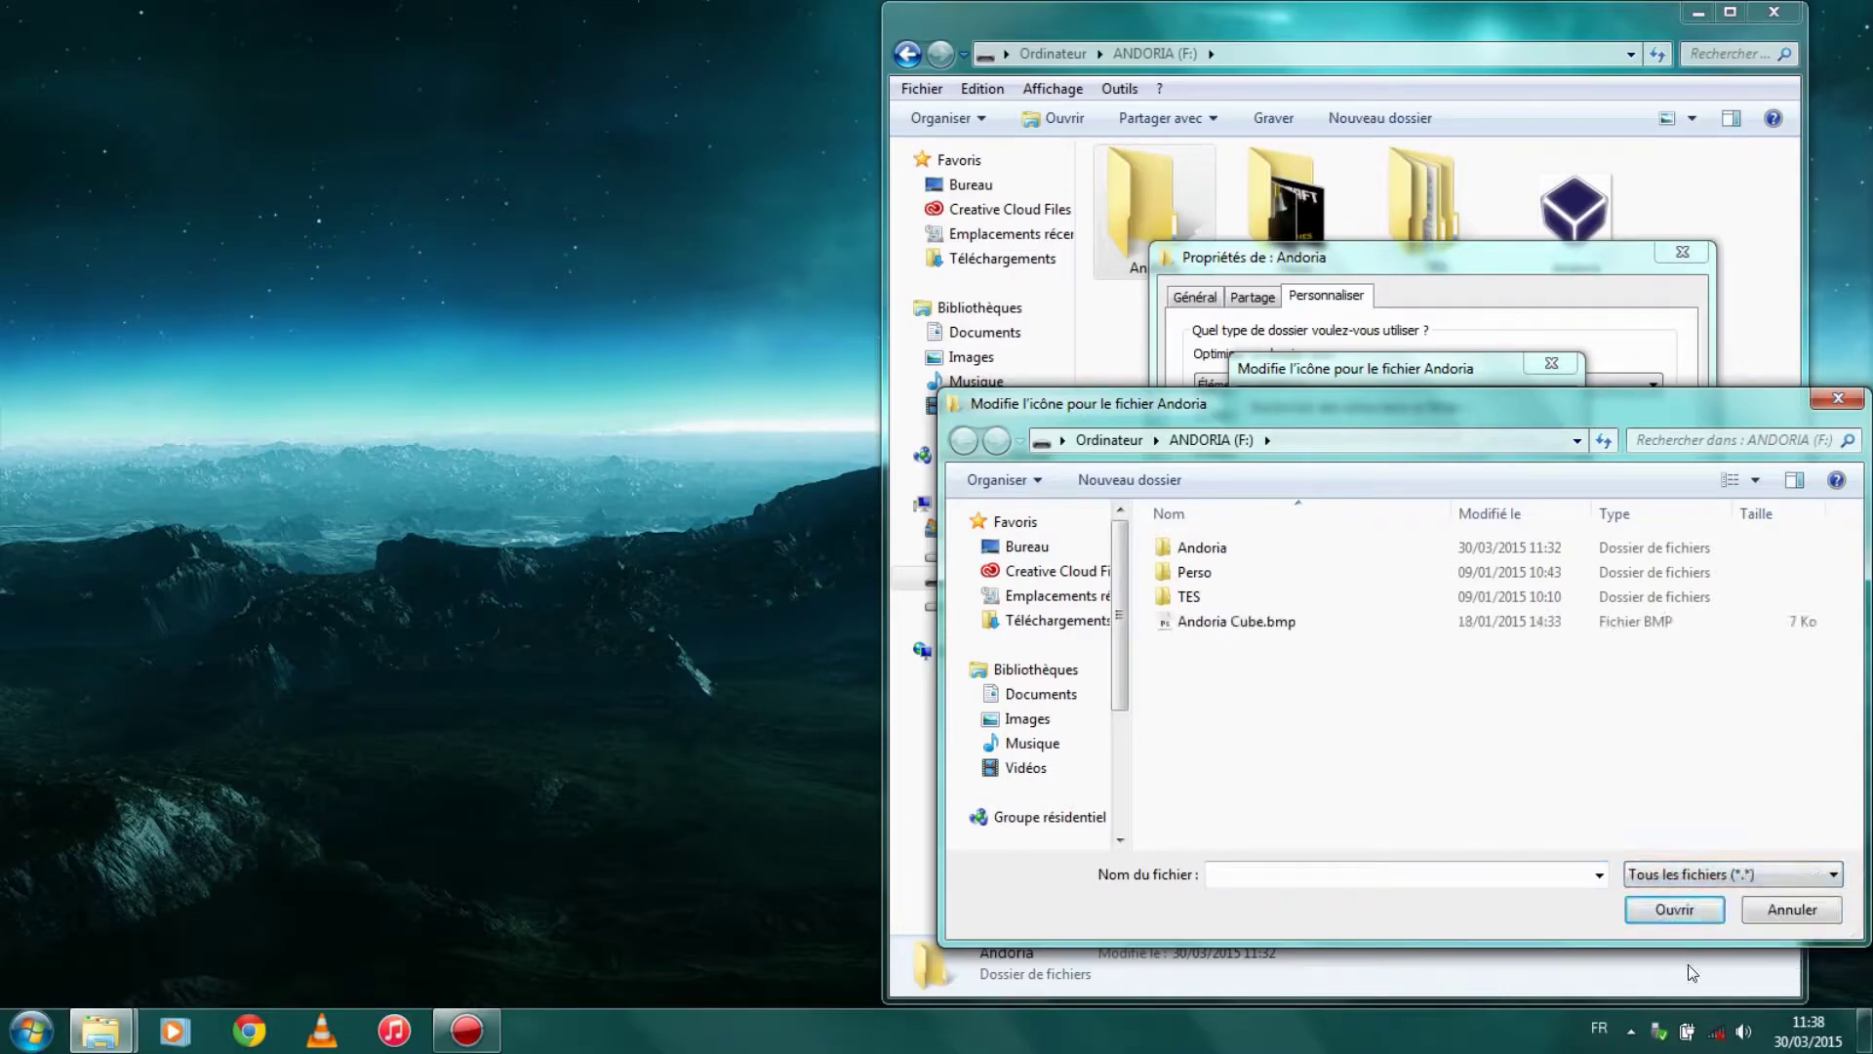
click(1283, 627)
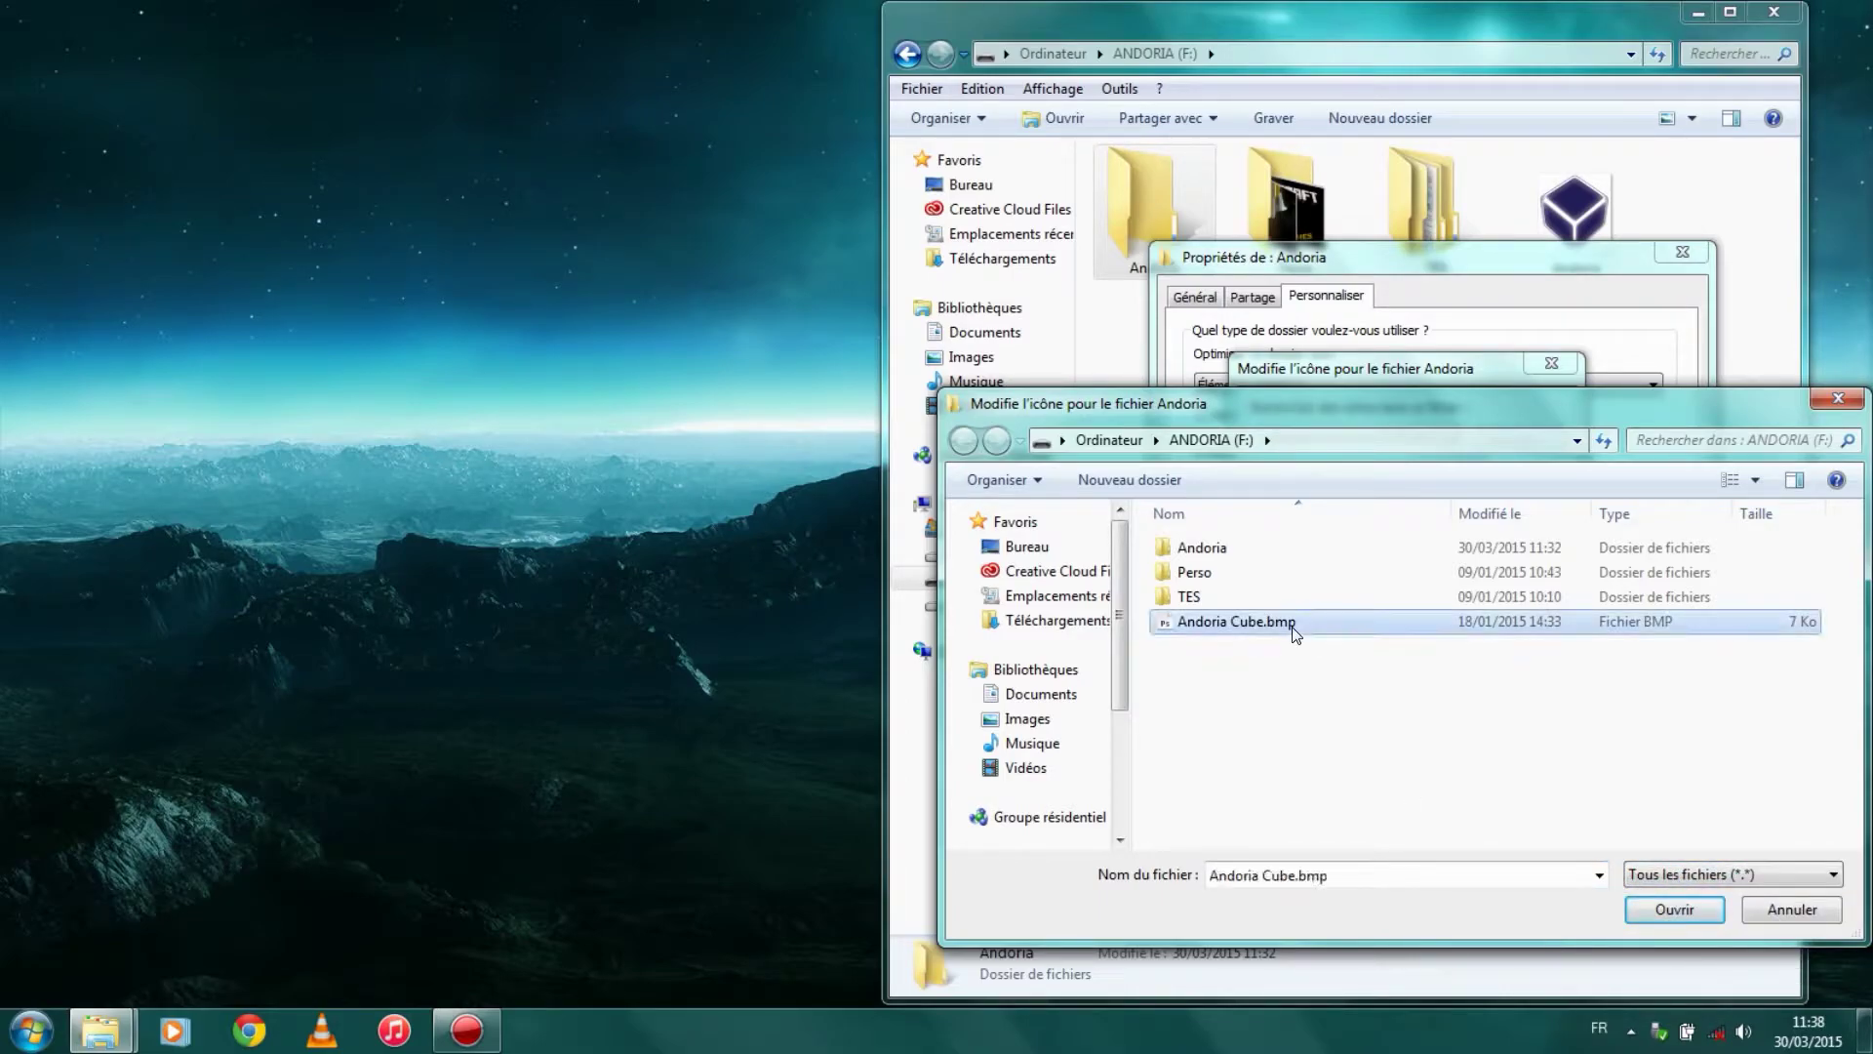
click(1659, 913)
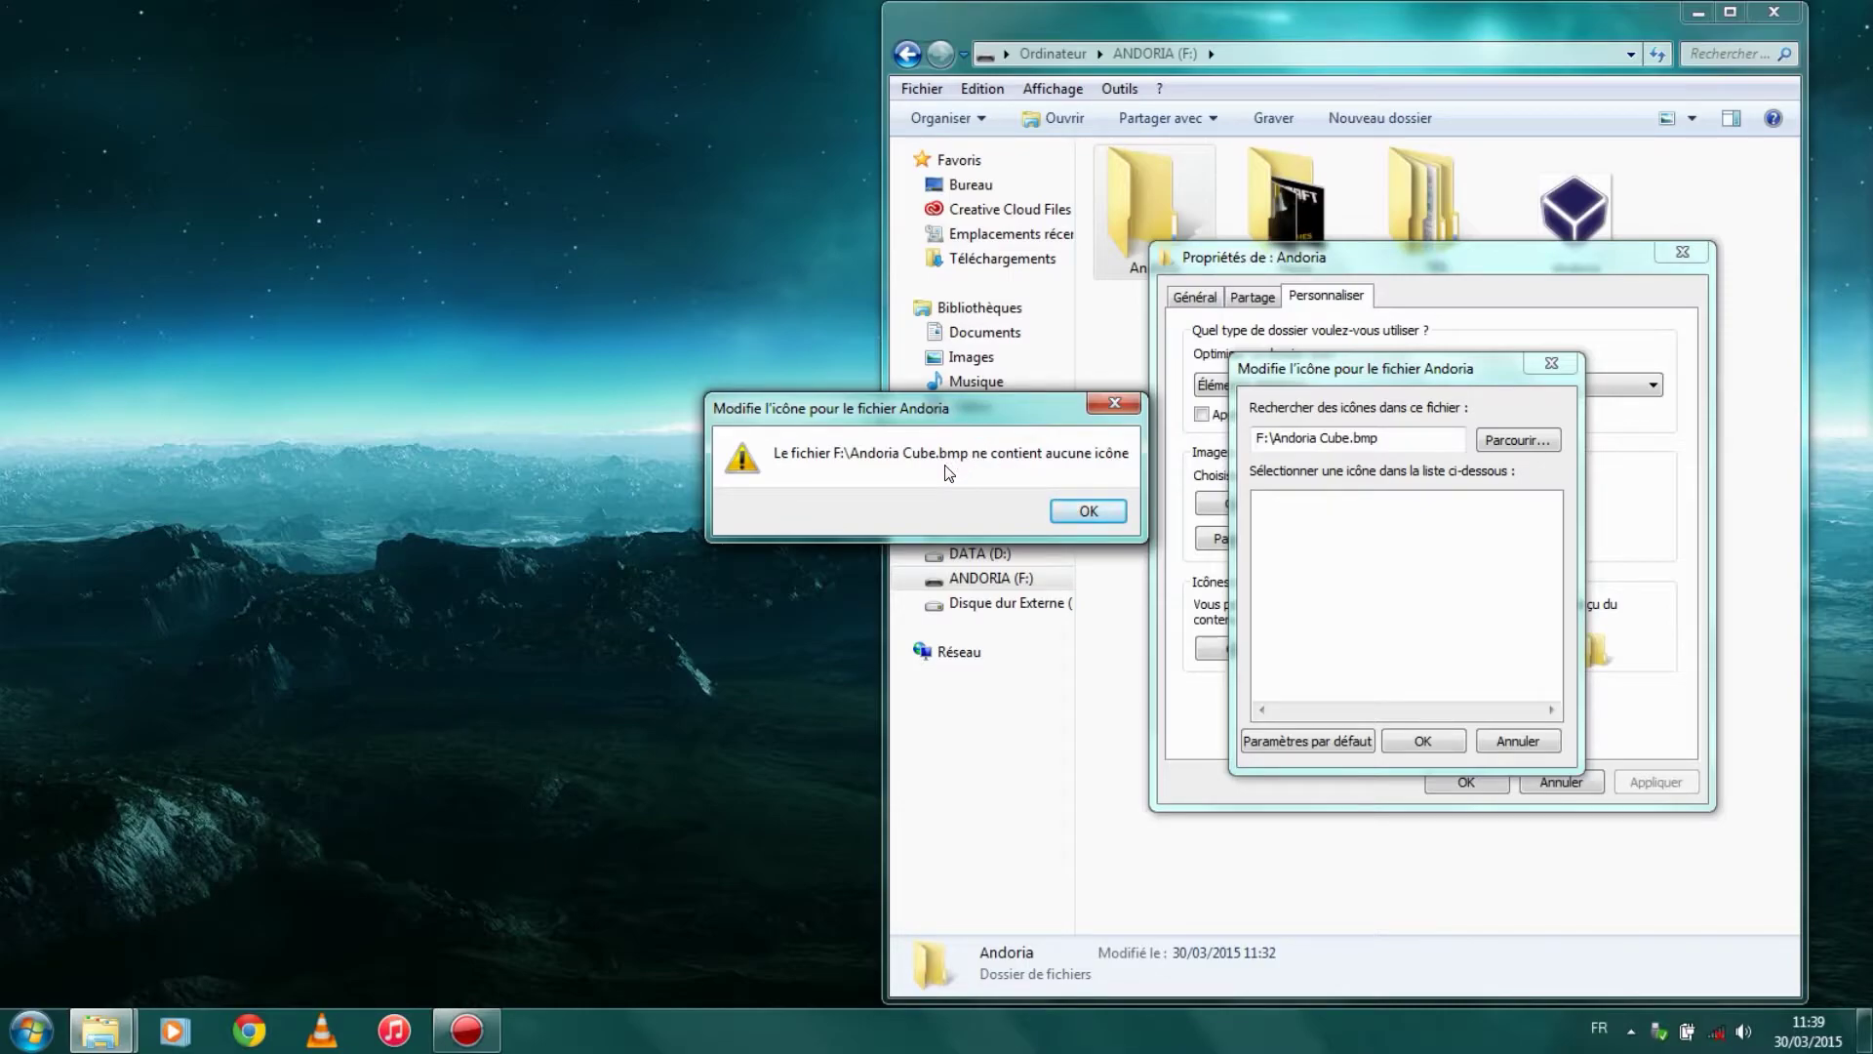
click(1088, 511)
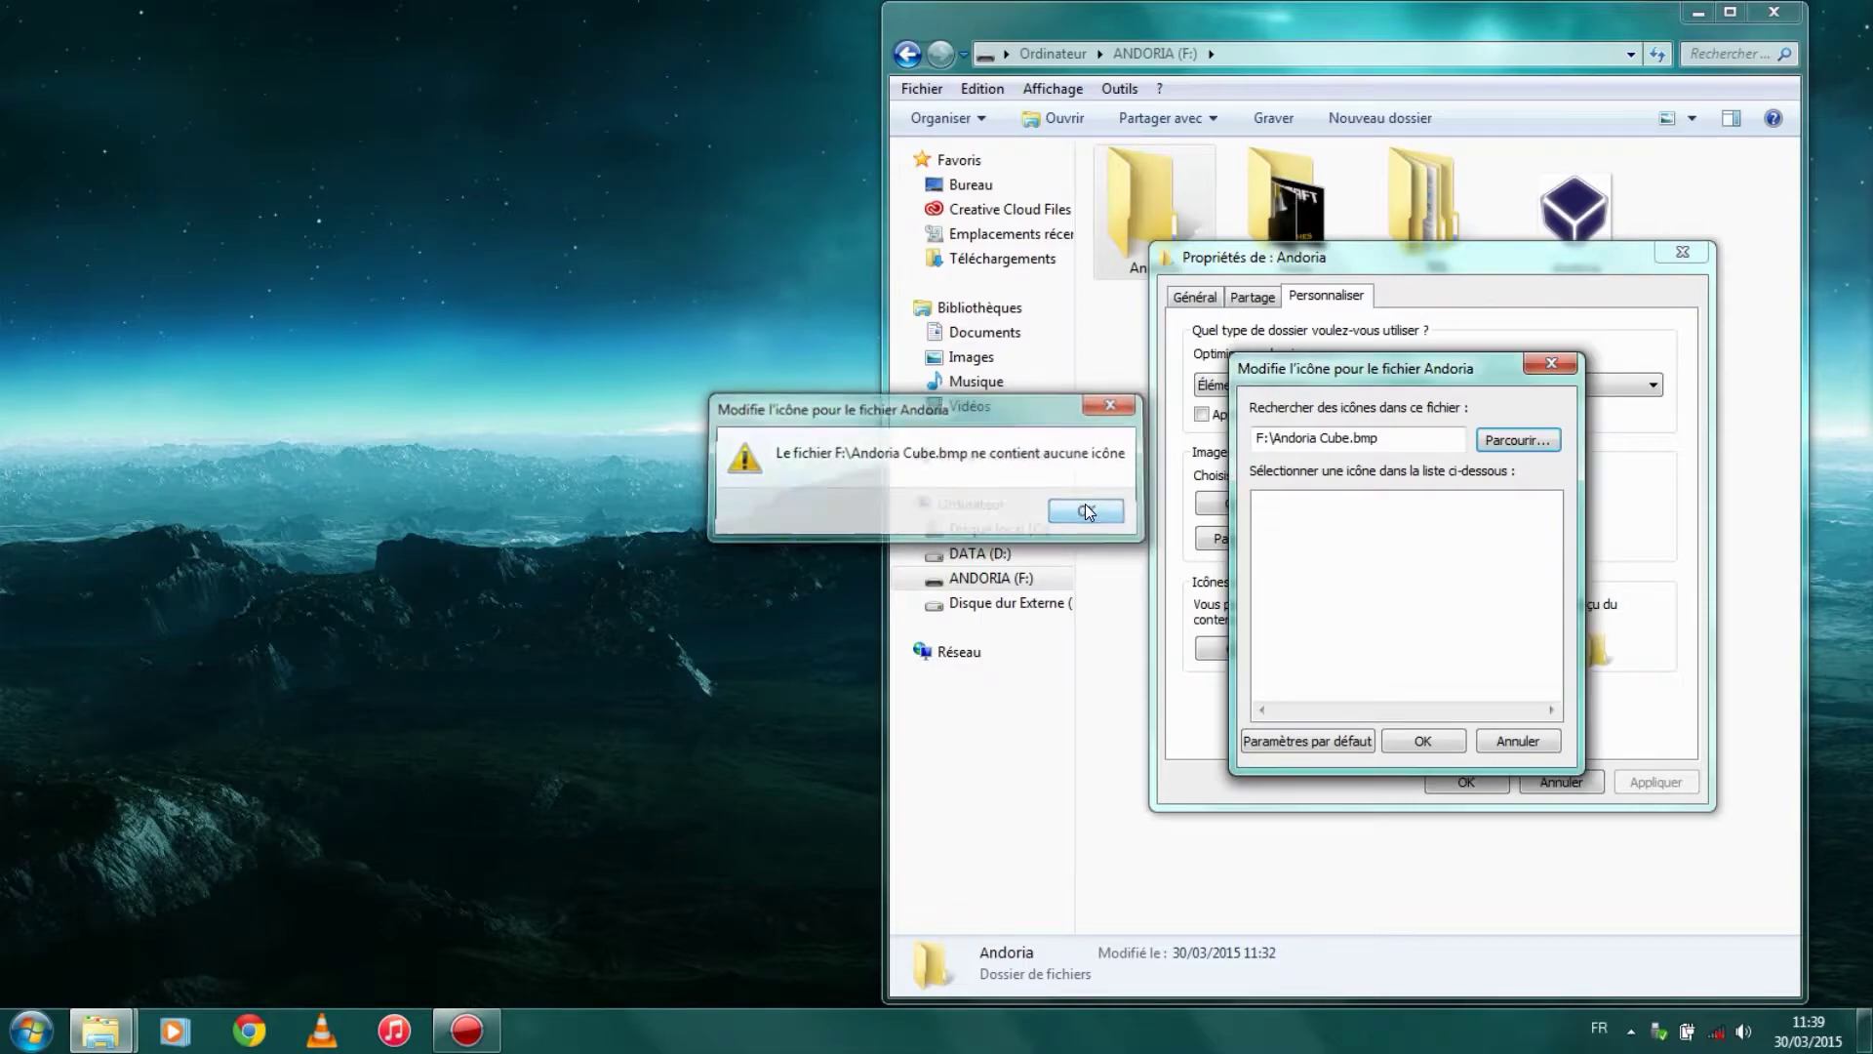
click(1535, 370)
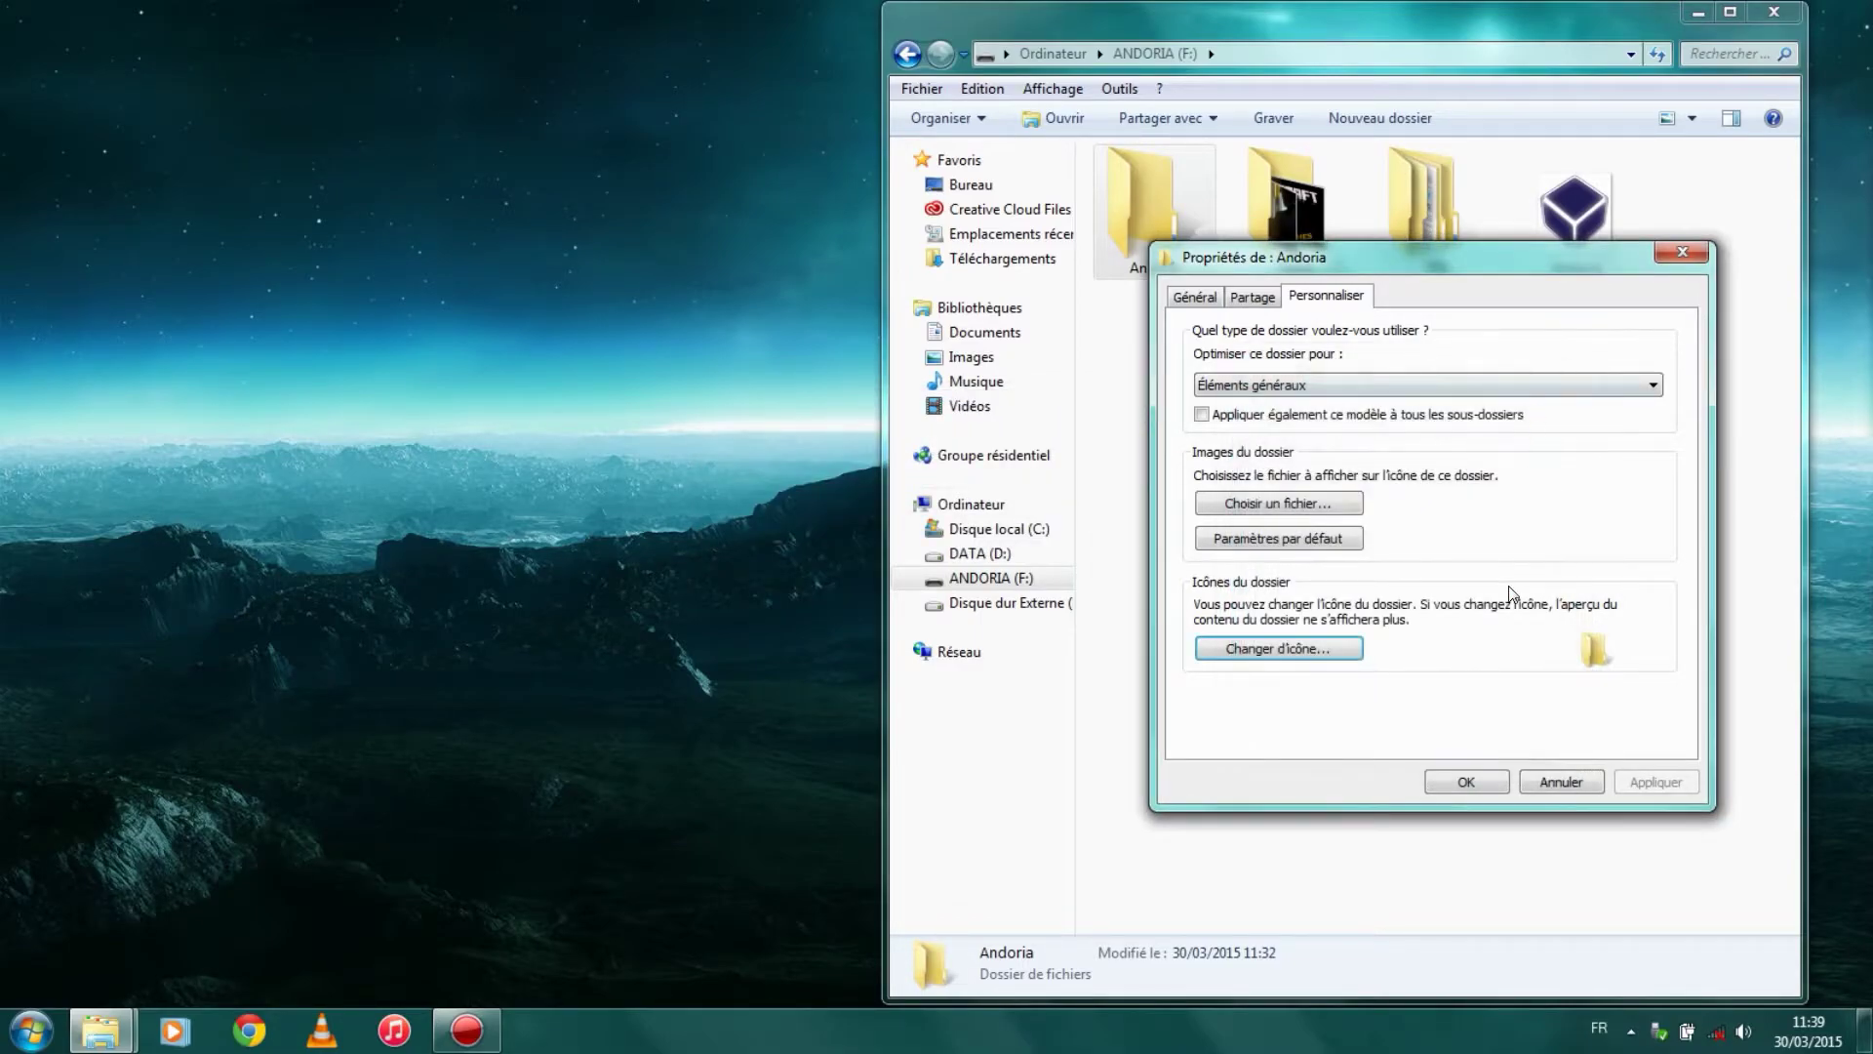
click(1680, 253)
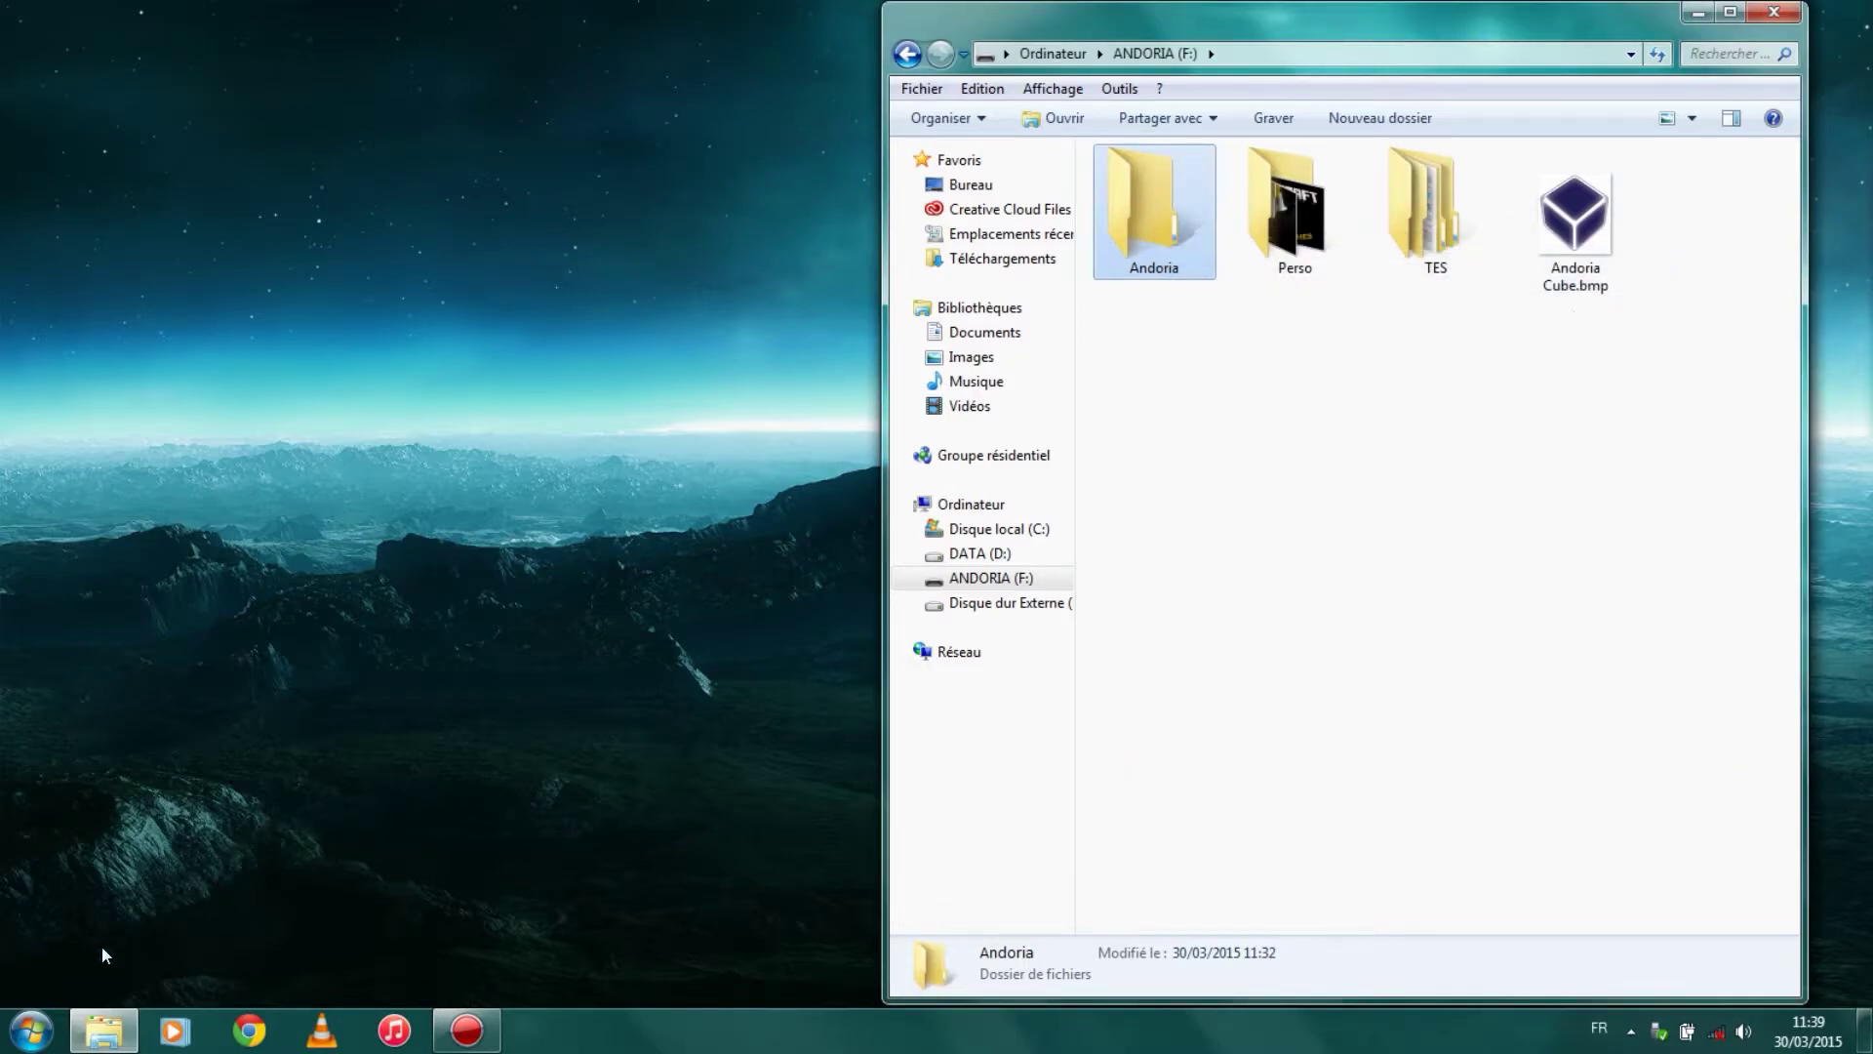
- Search the computer for "simply", launch SimplyIcon.exe and move its window clear of the file window
click(47, 1034)
text(simply)
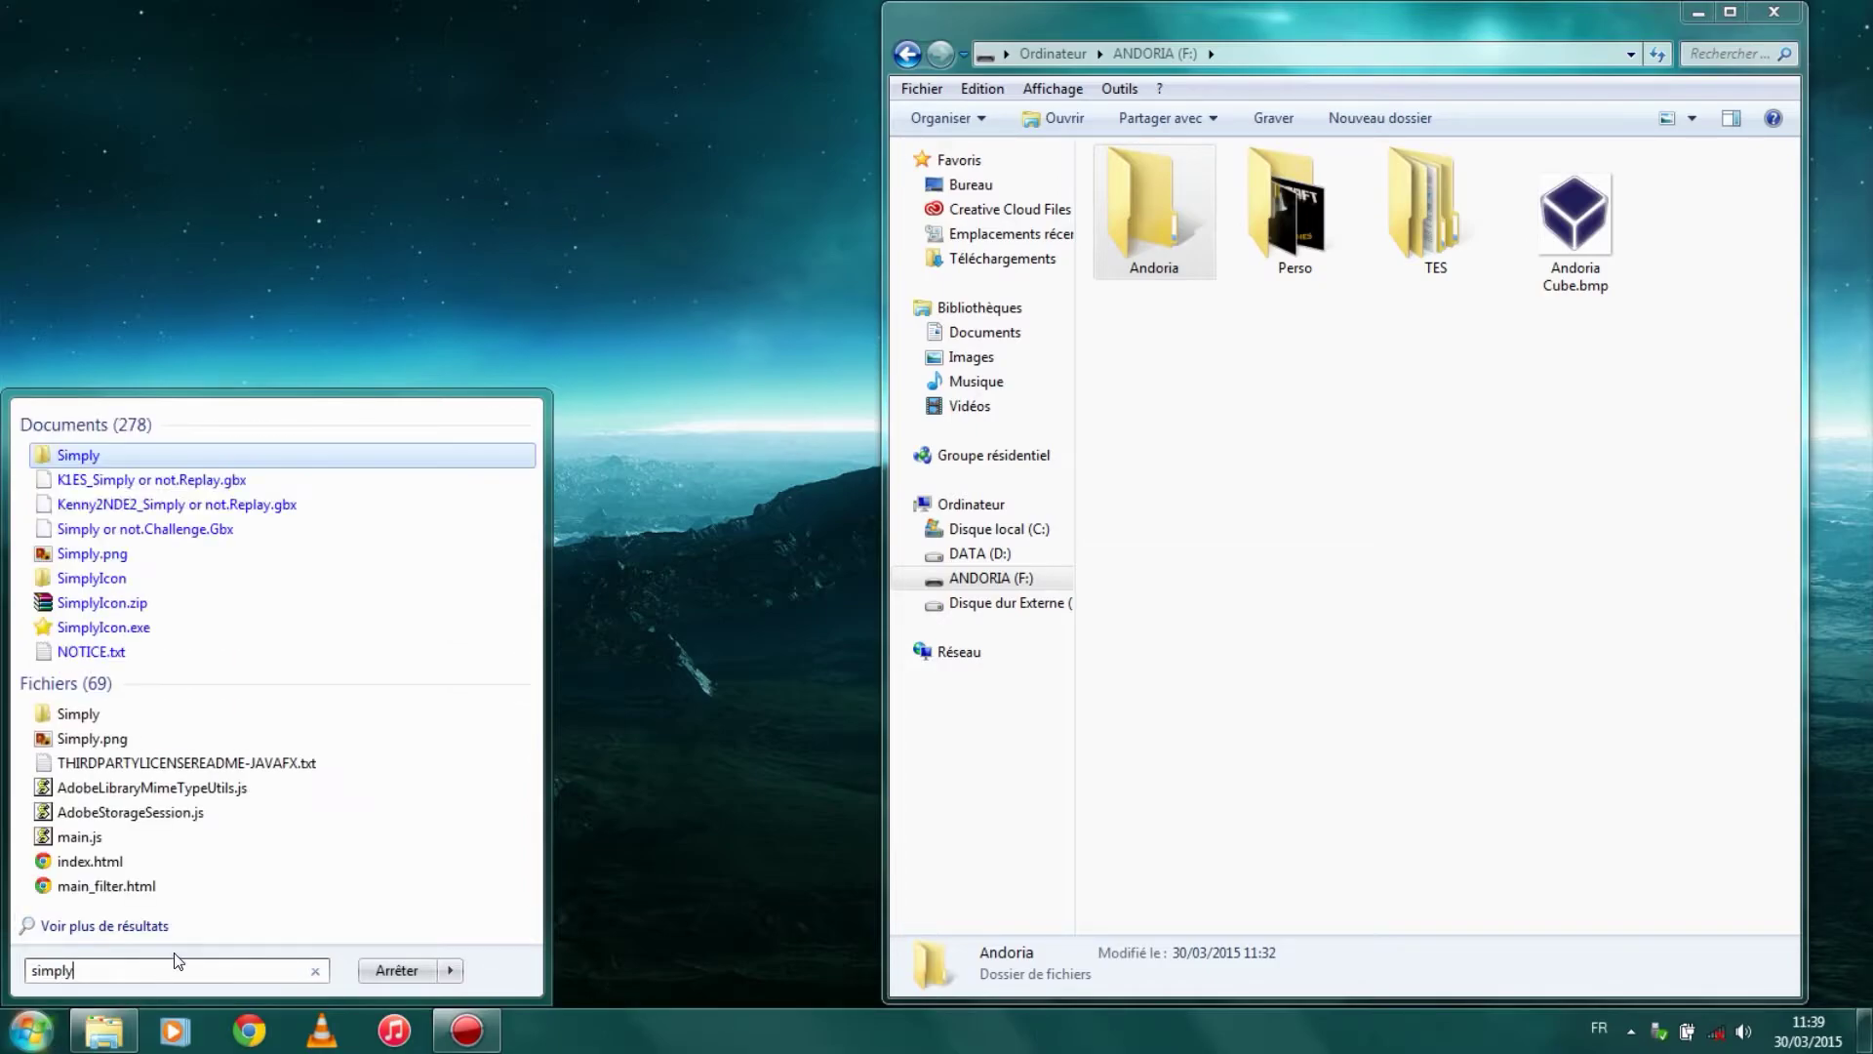
click(120, 628)
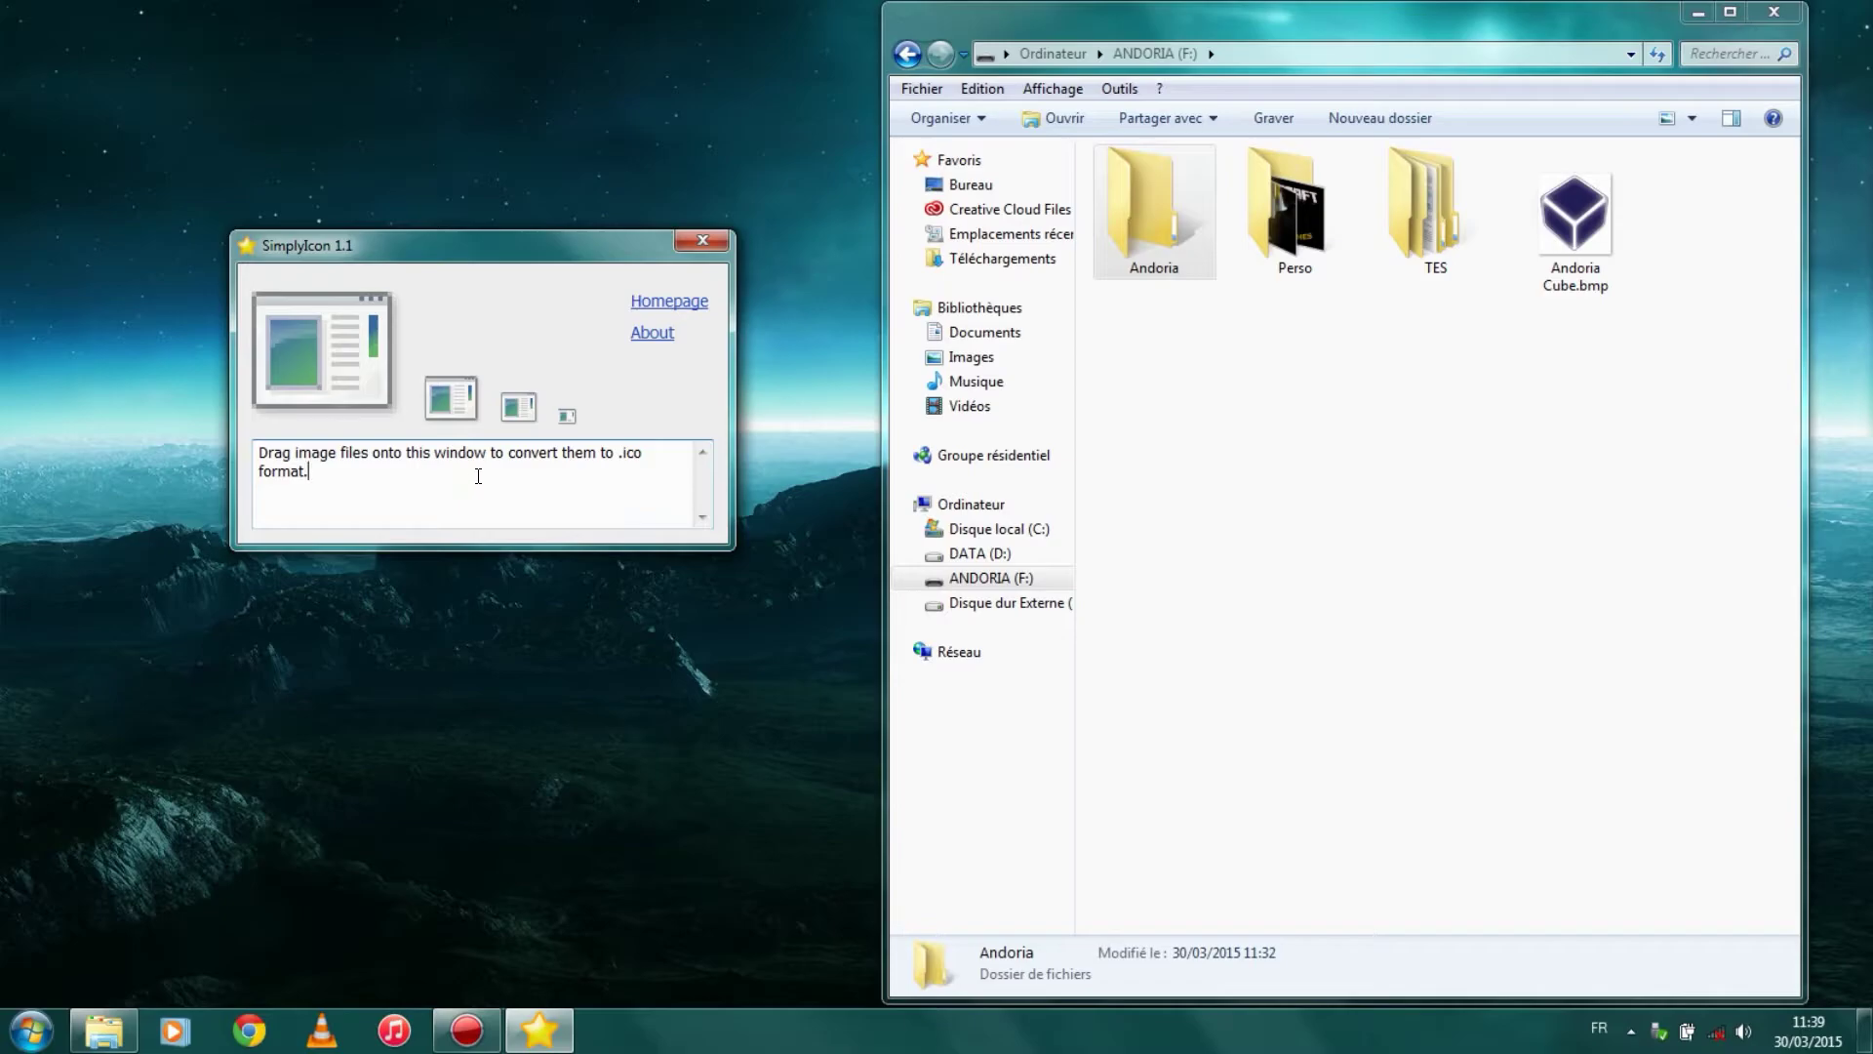
drag(509, 243, 324, 74)
- Convert Andoria Cube.bmp to an .ico file with SimplyIcon, select the converted file and close the converter
click(1584, 298)
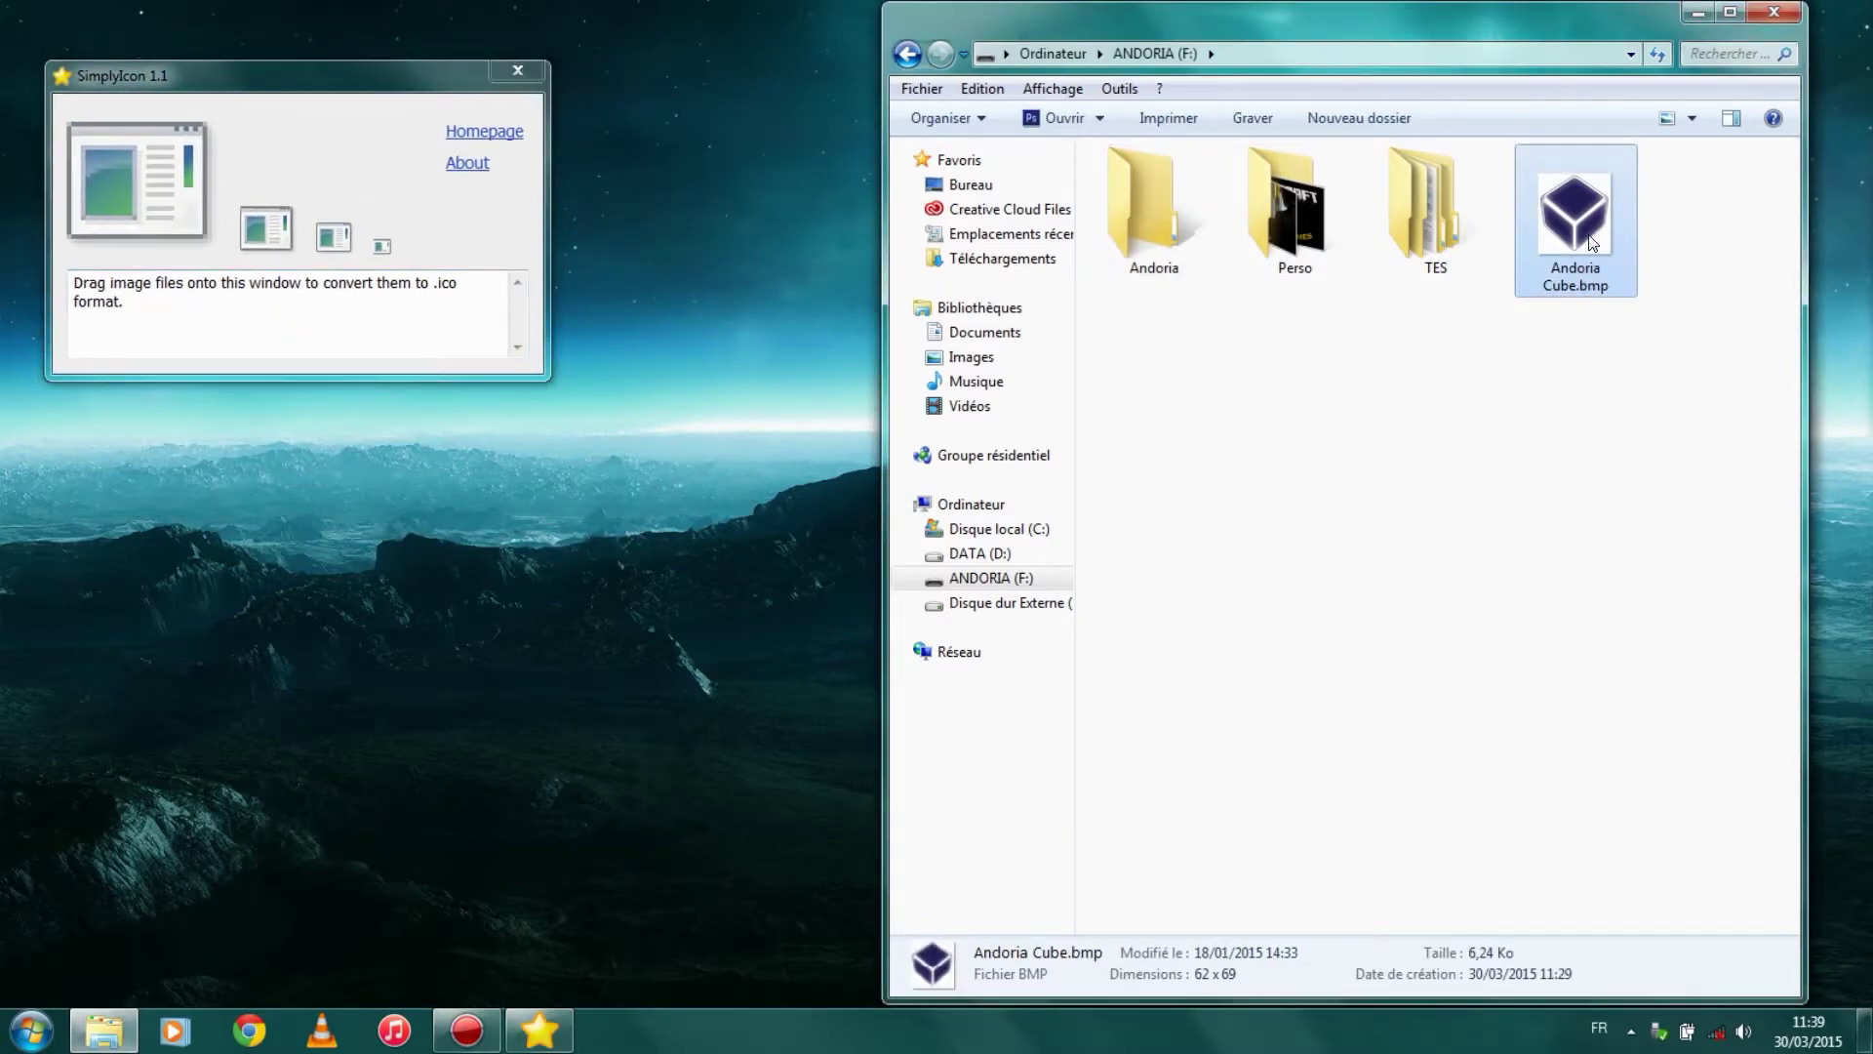
drag(1590, 207, 464, 320)
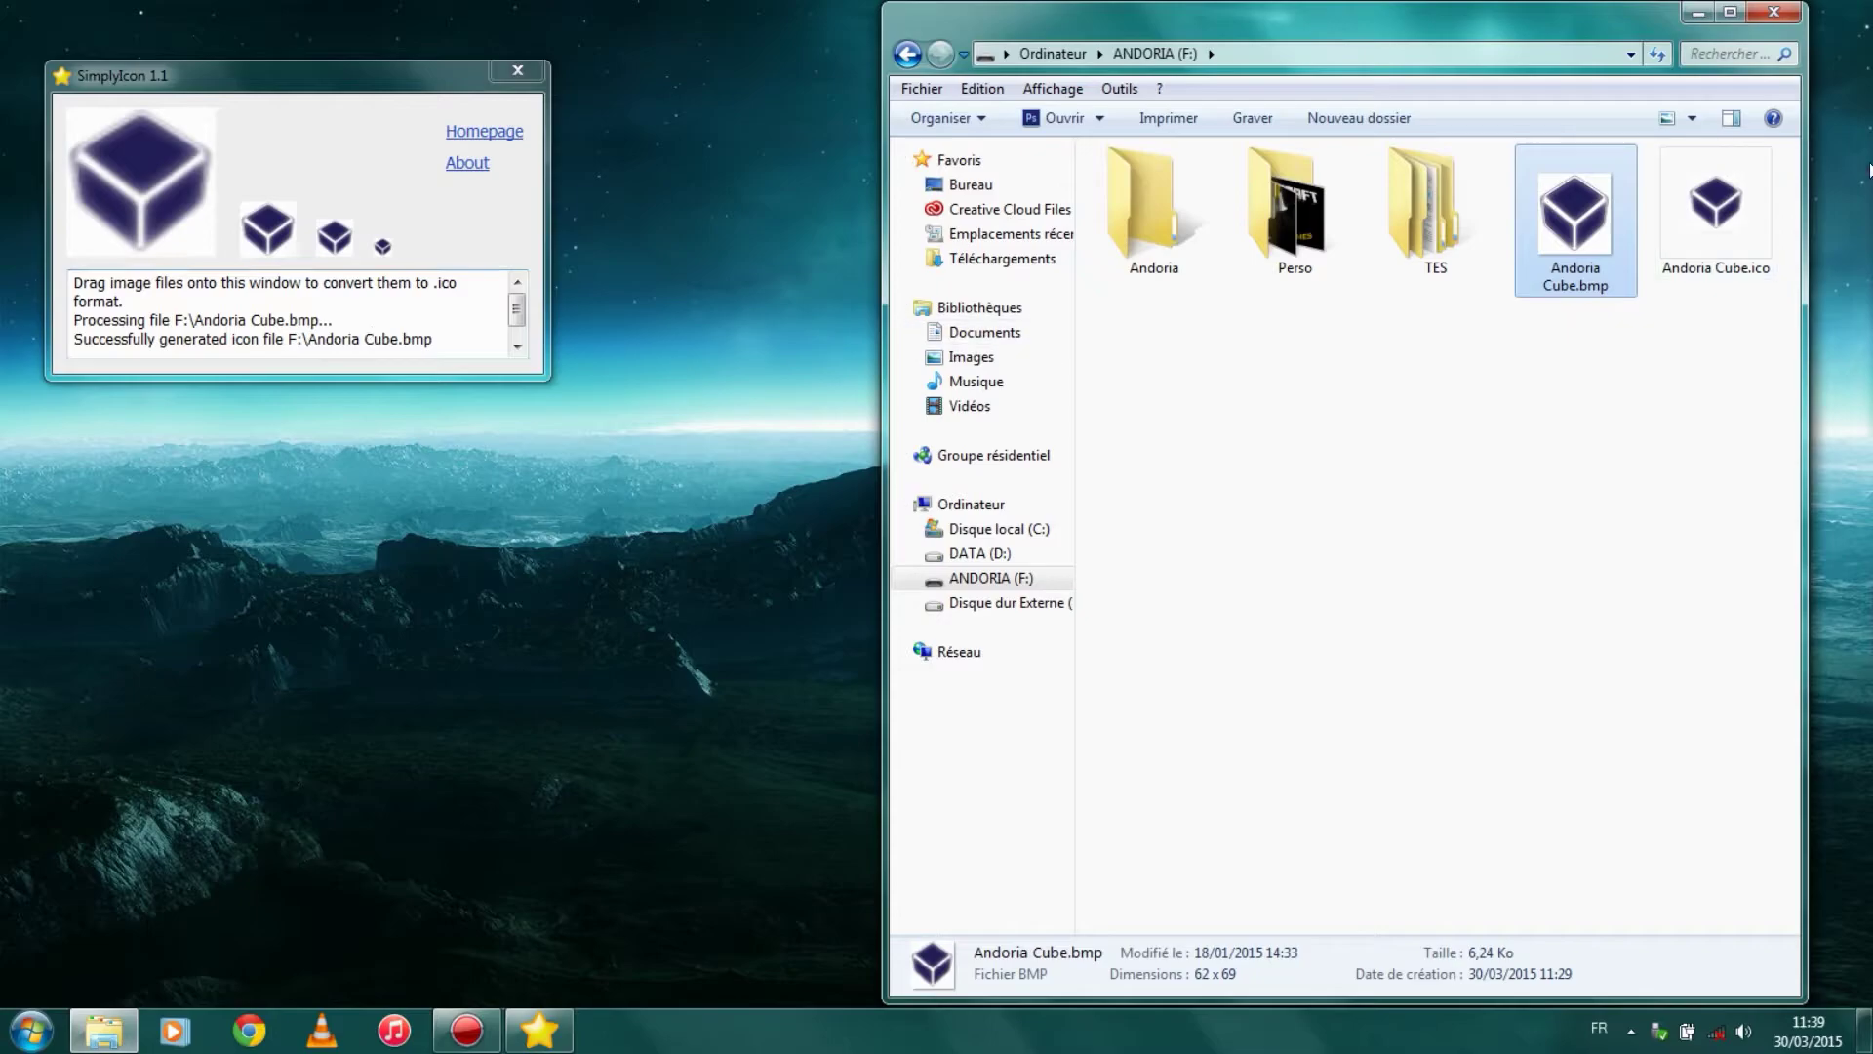
click(1716, 226)
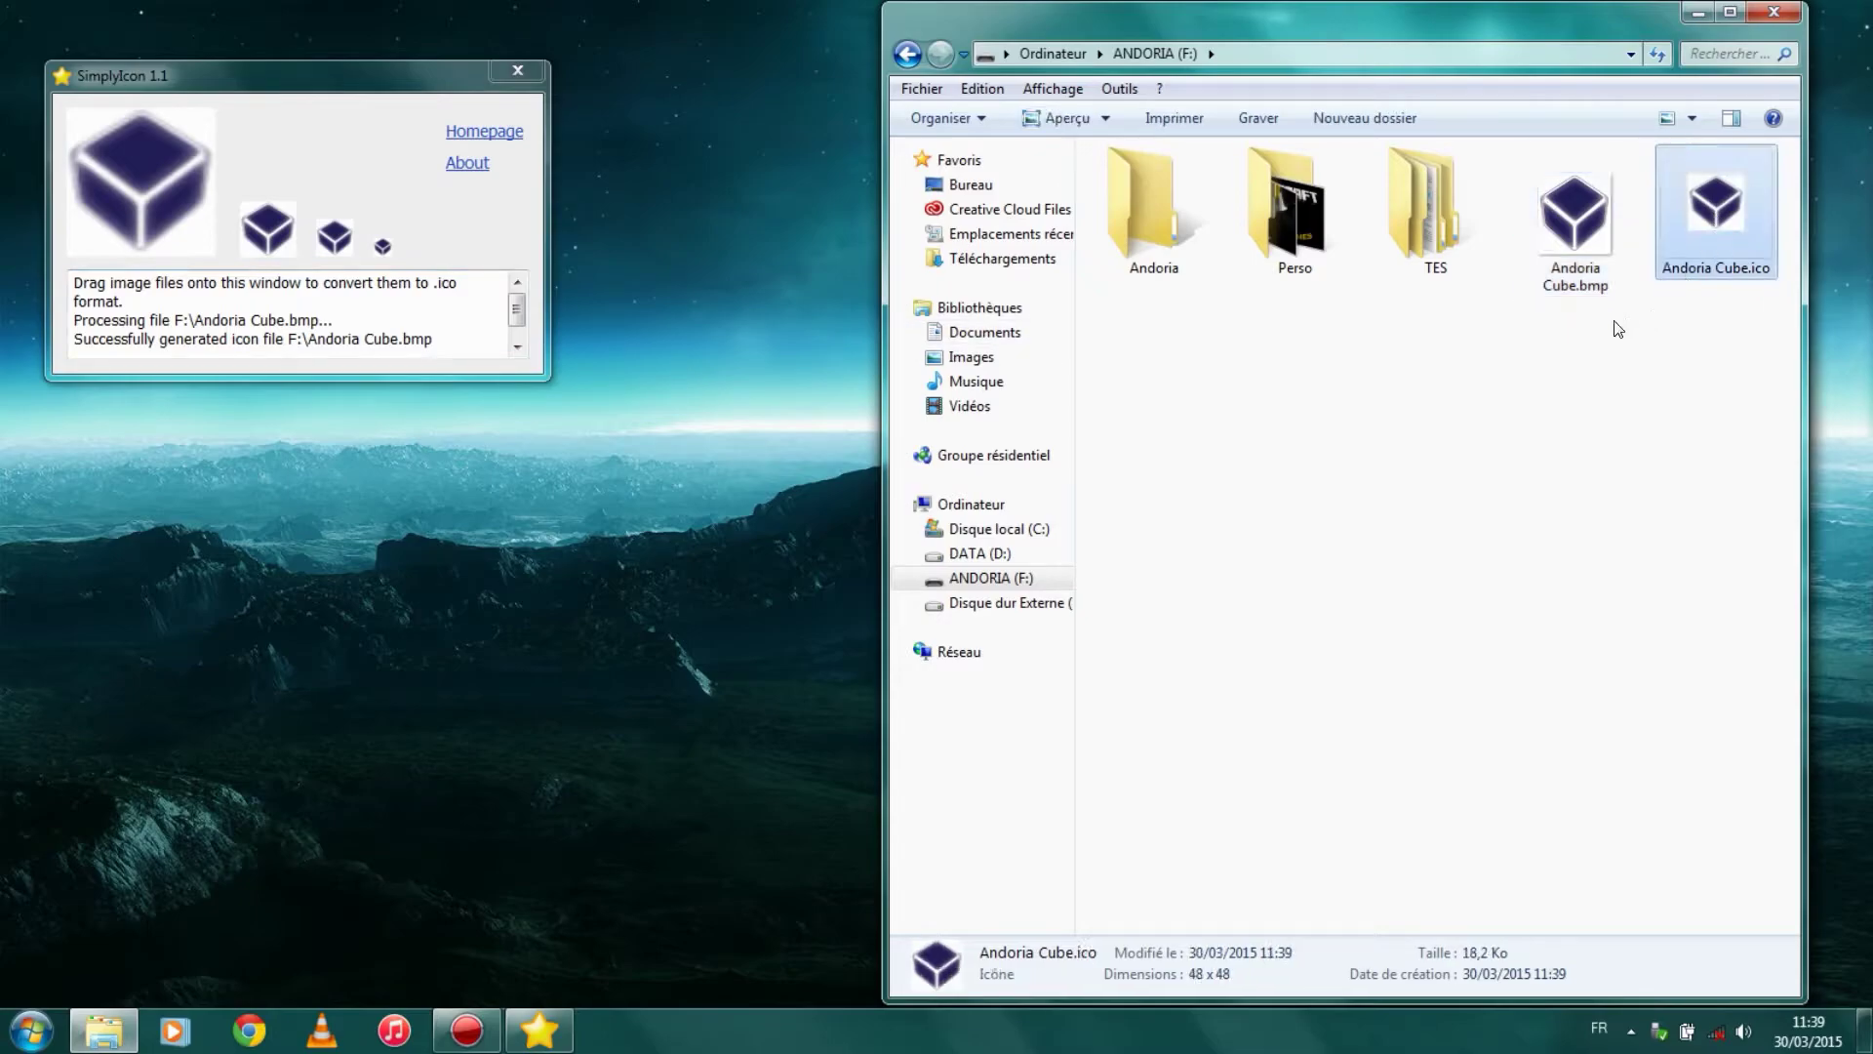
click(523, 74)
- Change the Andoria folder's icon to F:\Andoria Cube.ico in its customization properties and apply the change
click(1151, 220)
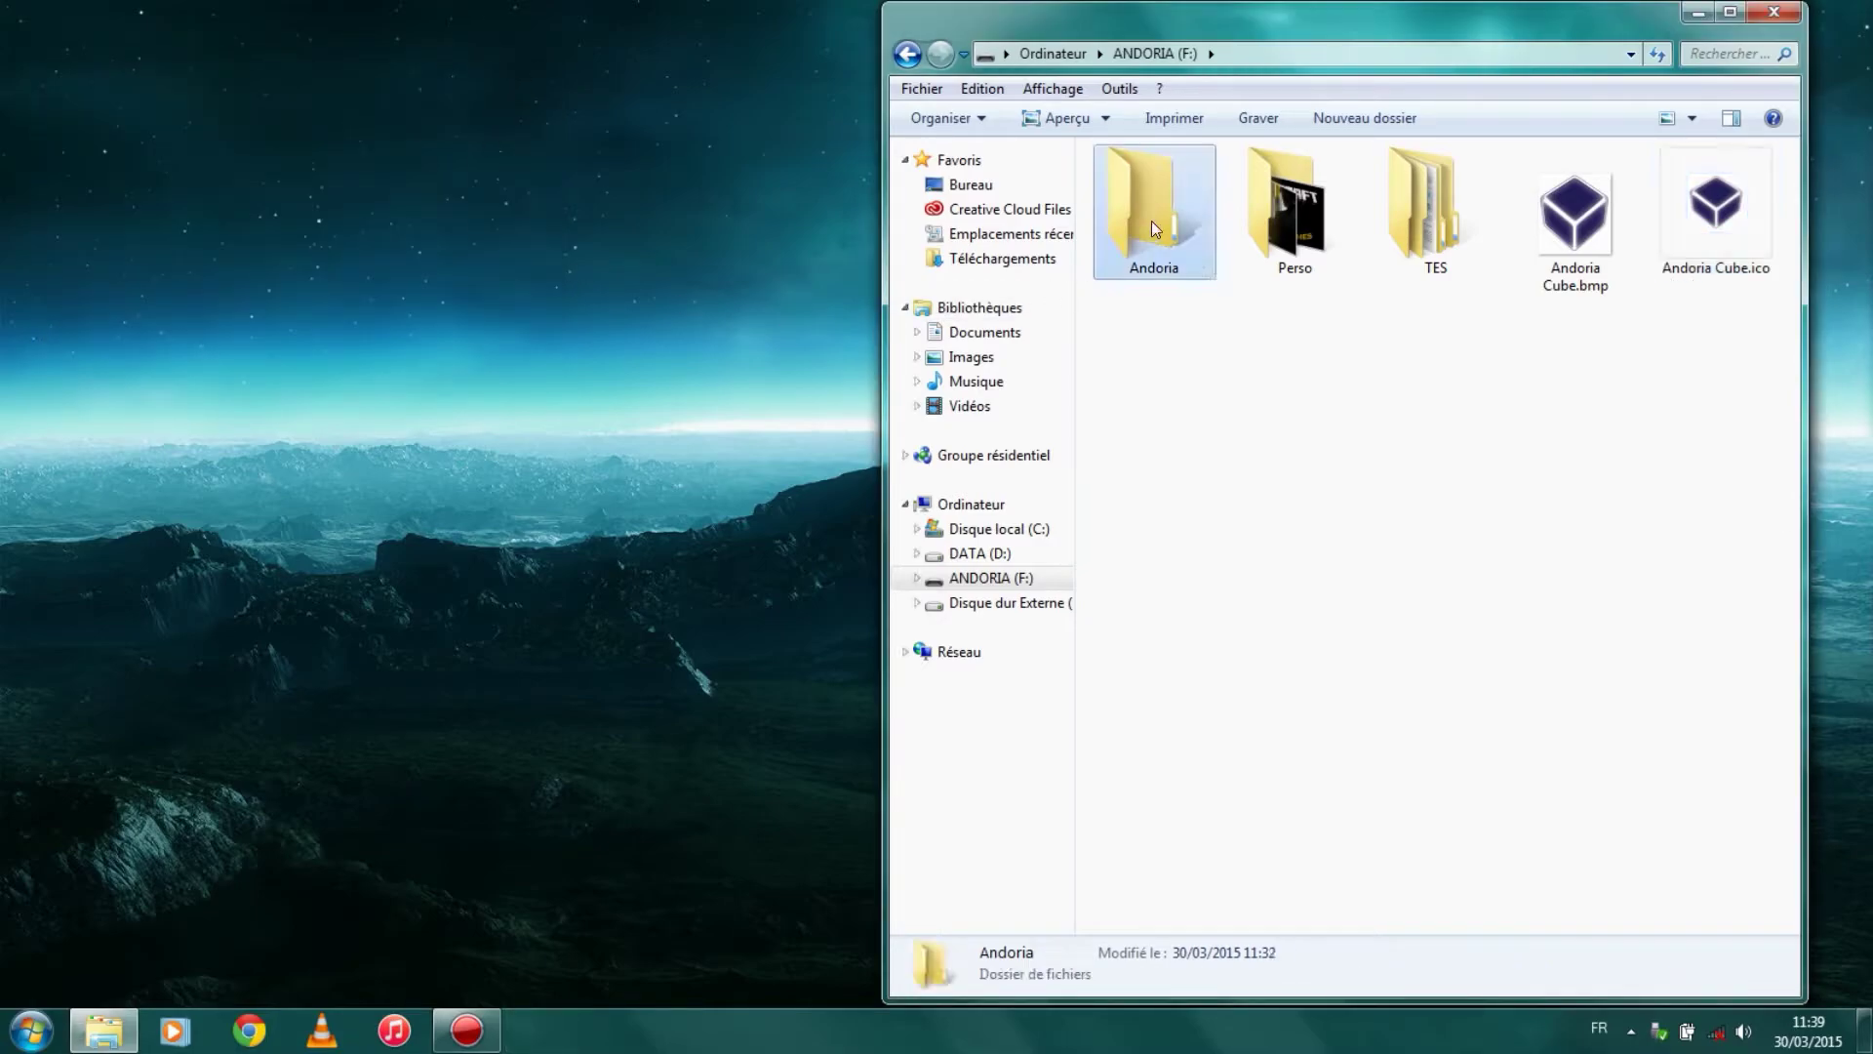
right_click(1152, 248)
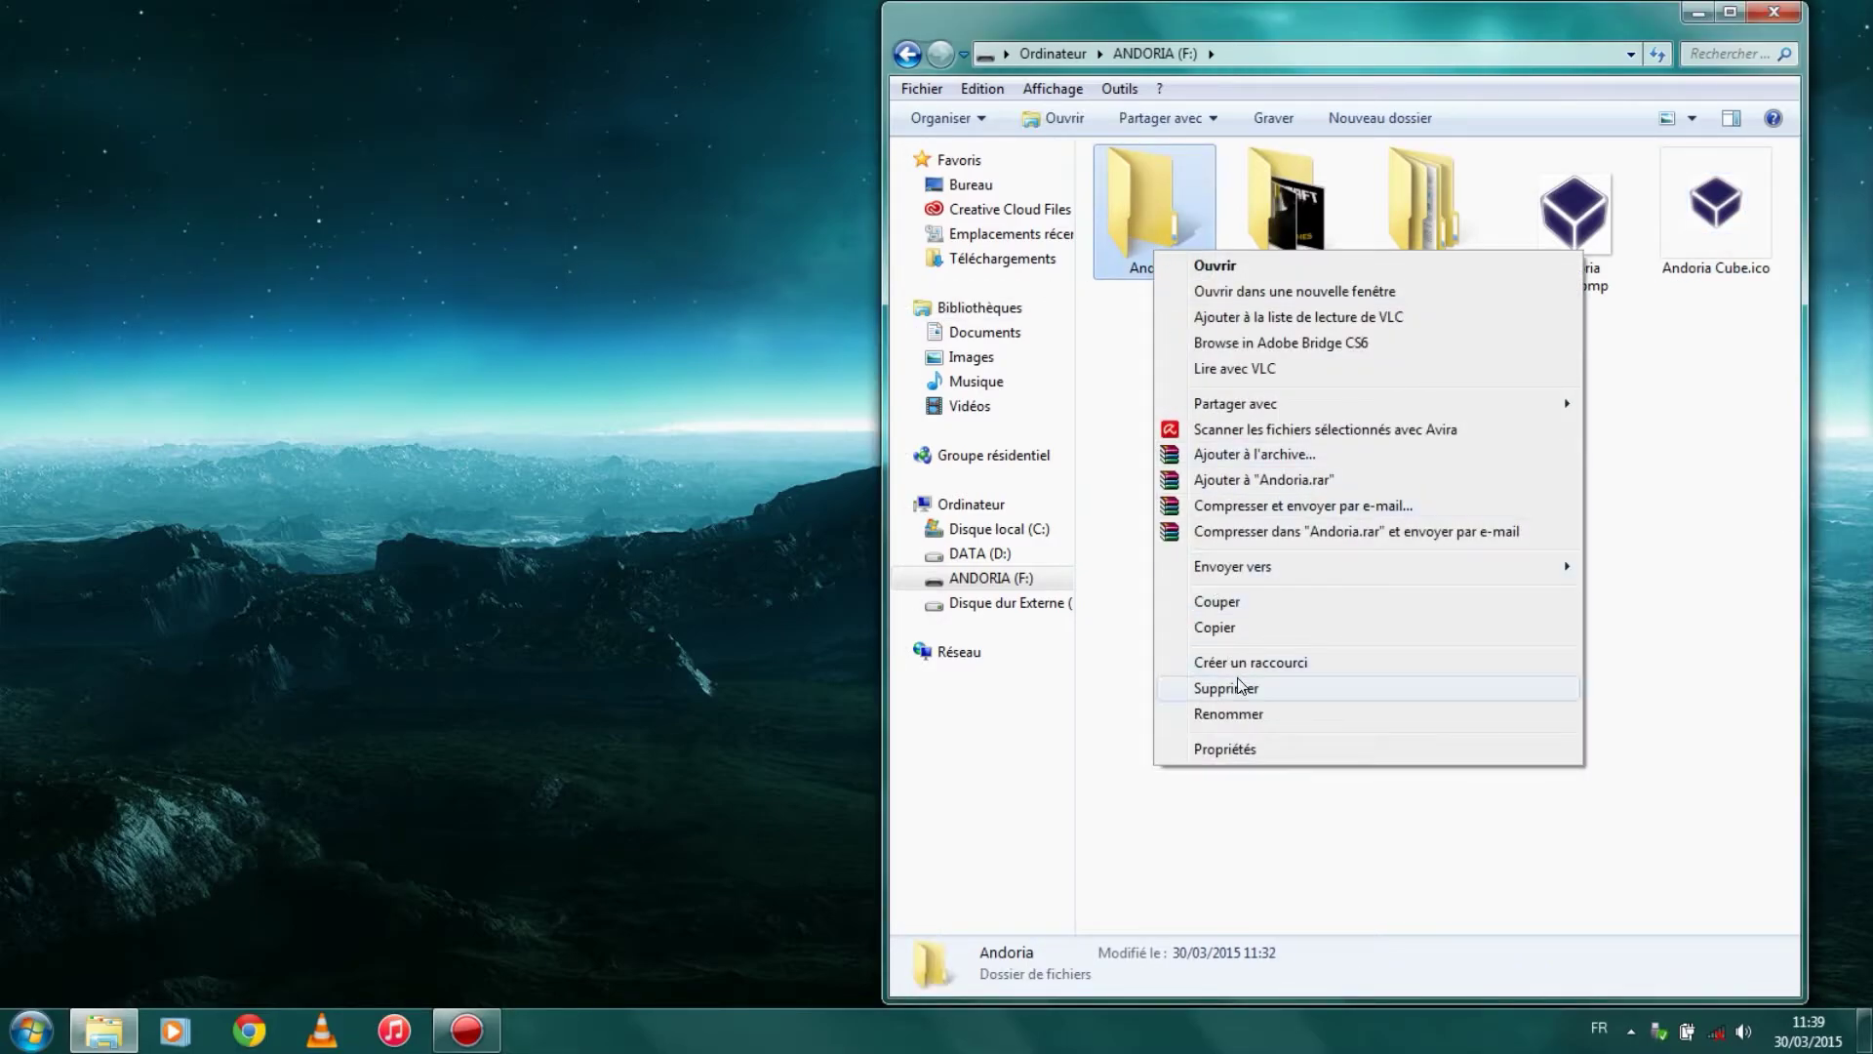
click(1239, 747)
click(1348, 305)
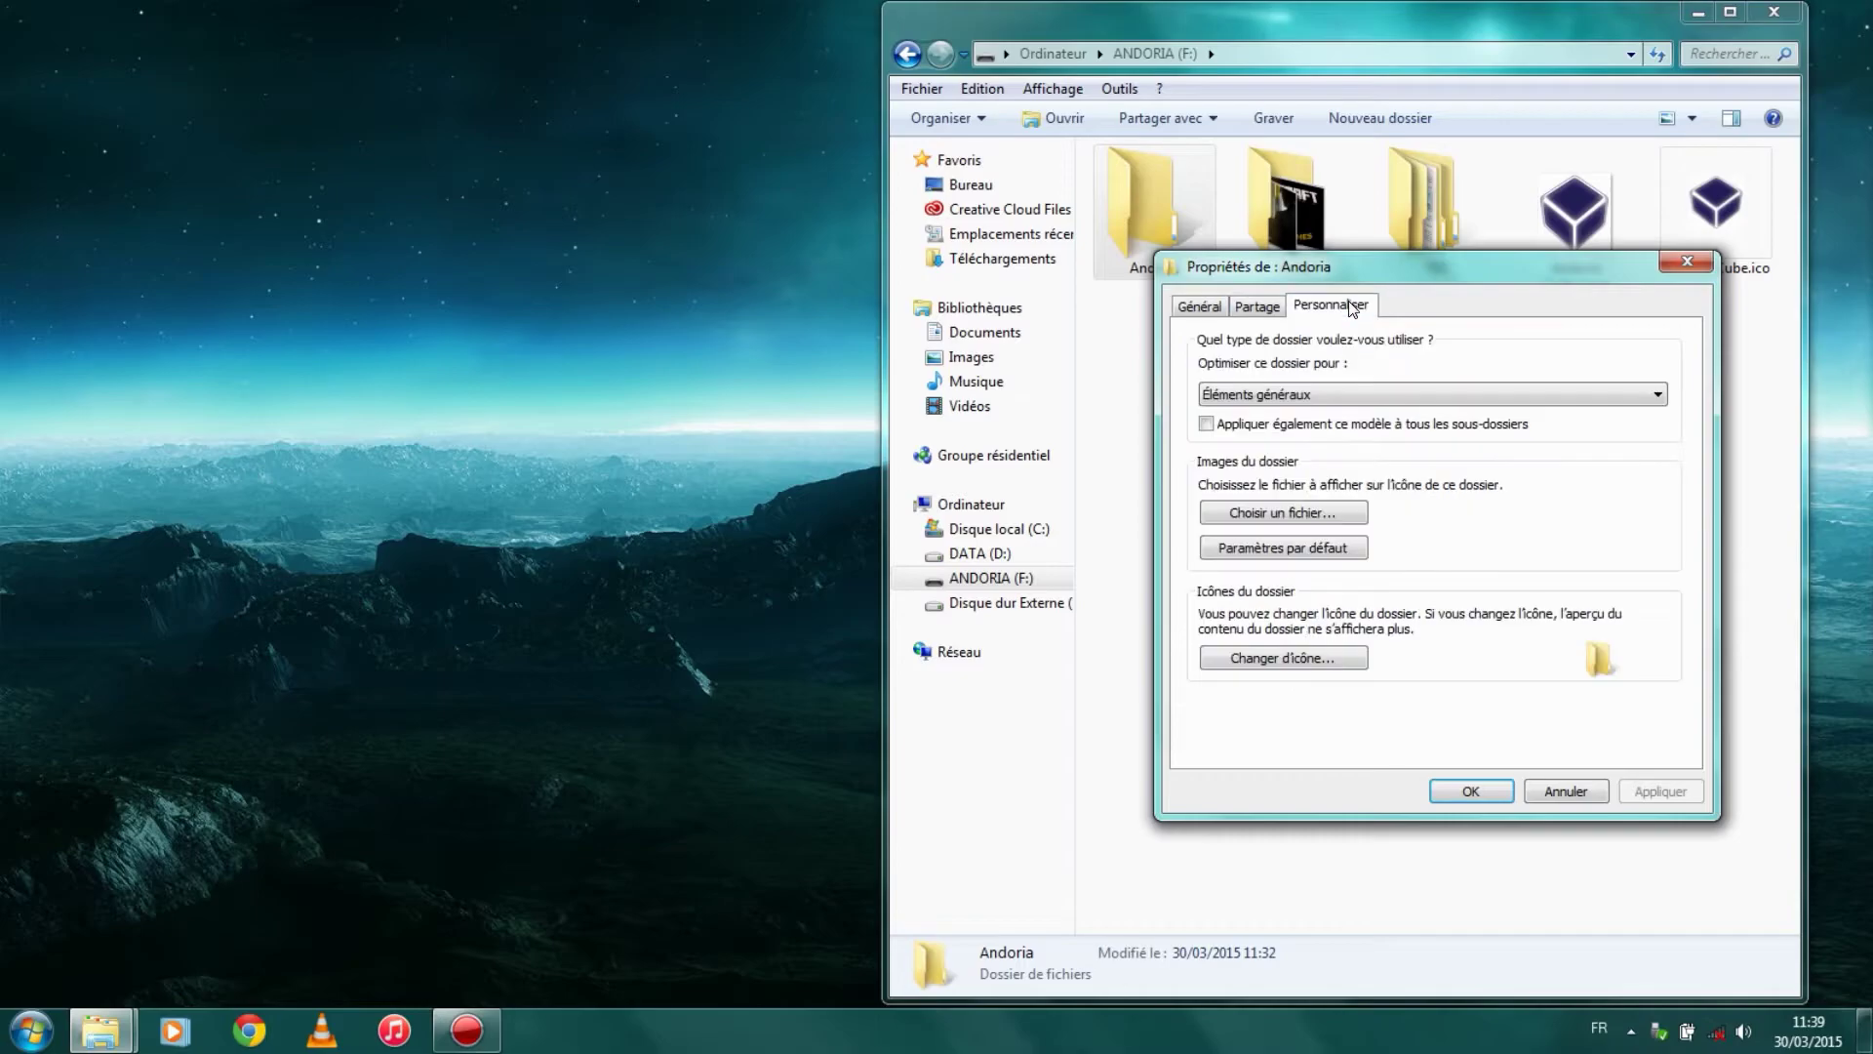
click(1300, 657)
click(1518, 452)
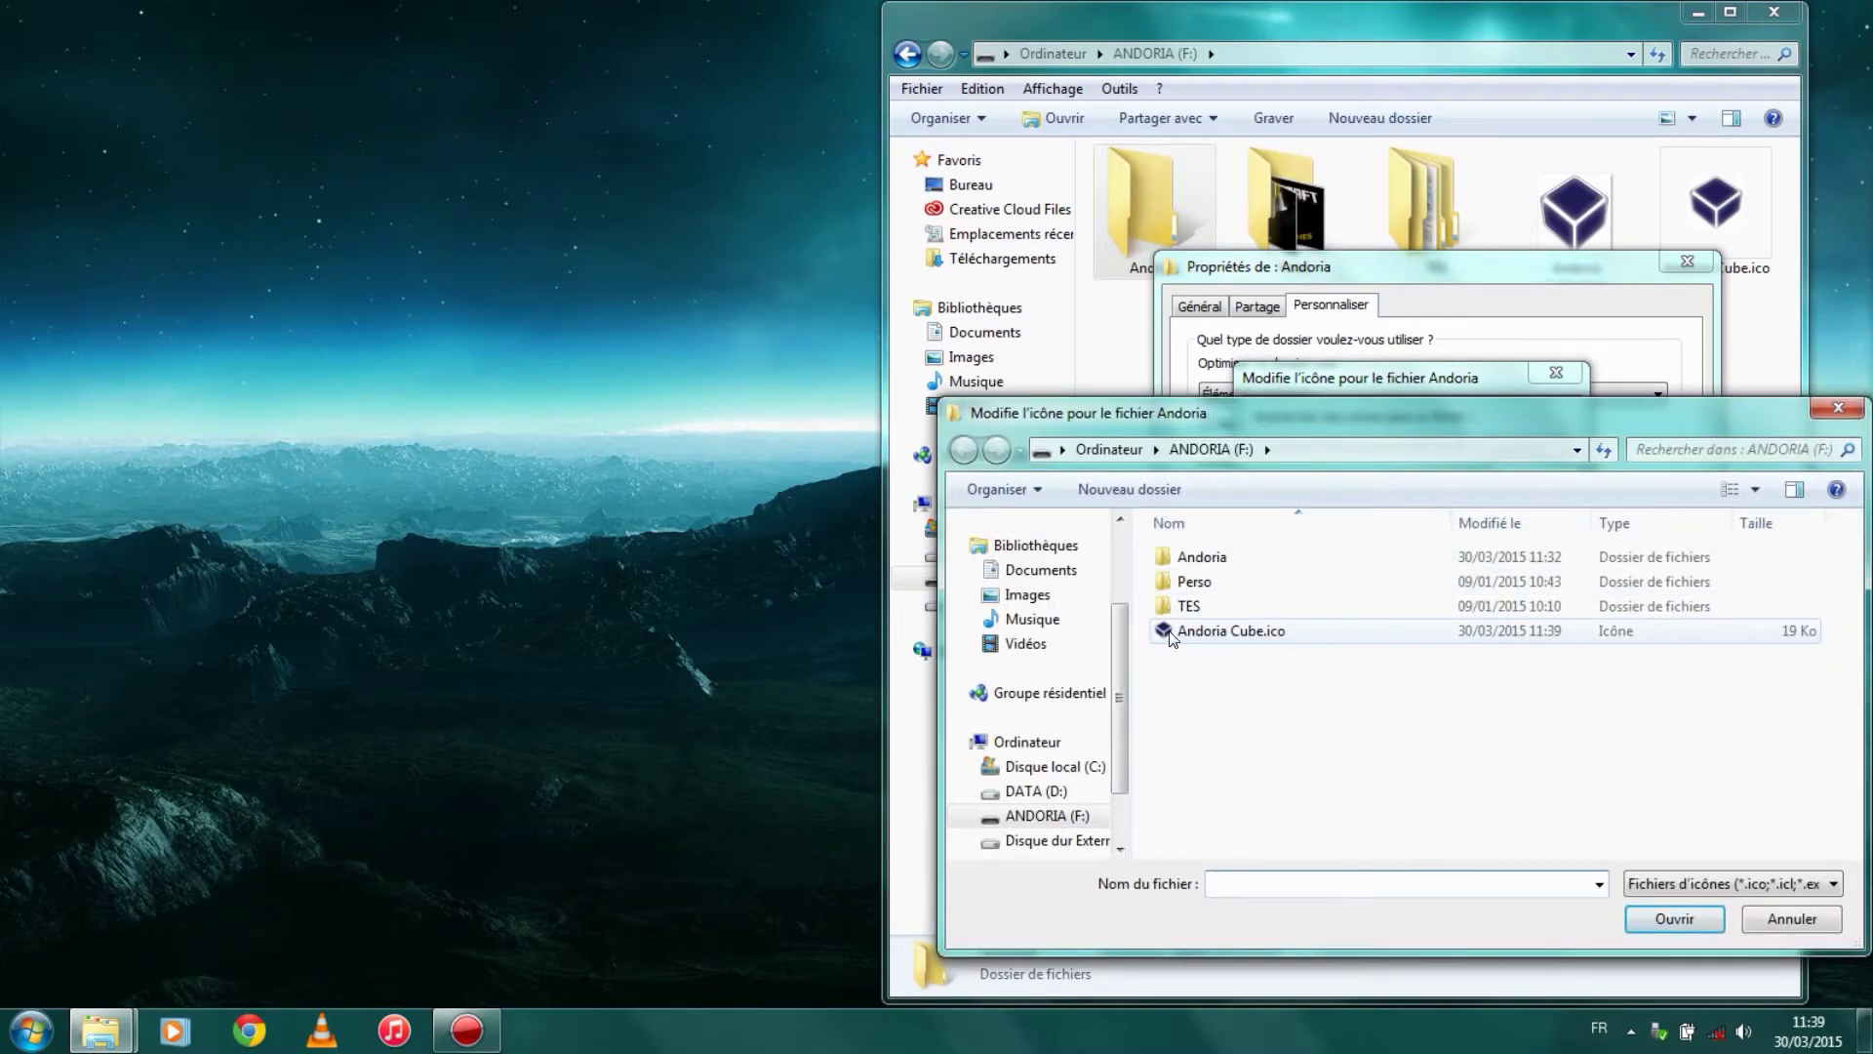
click(1312, 638)
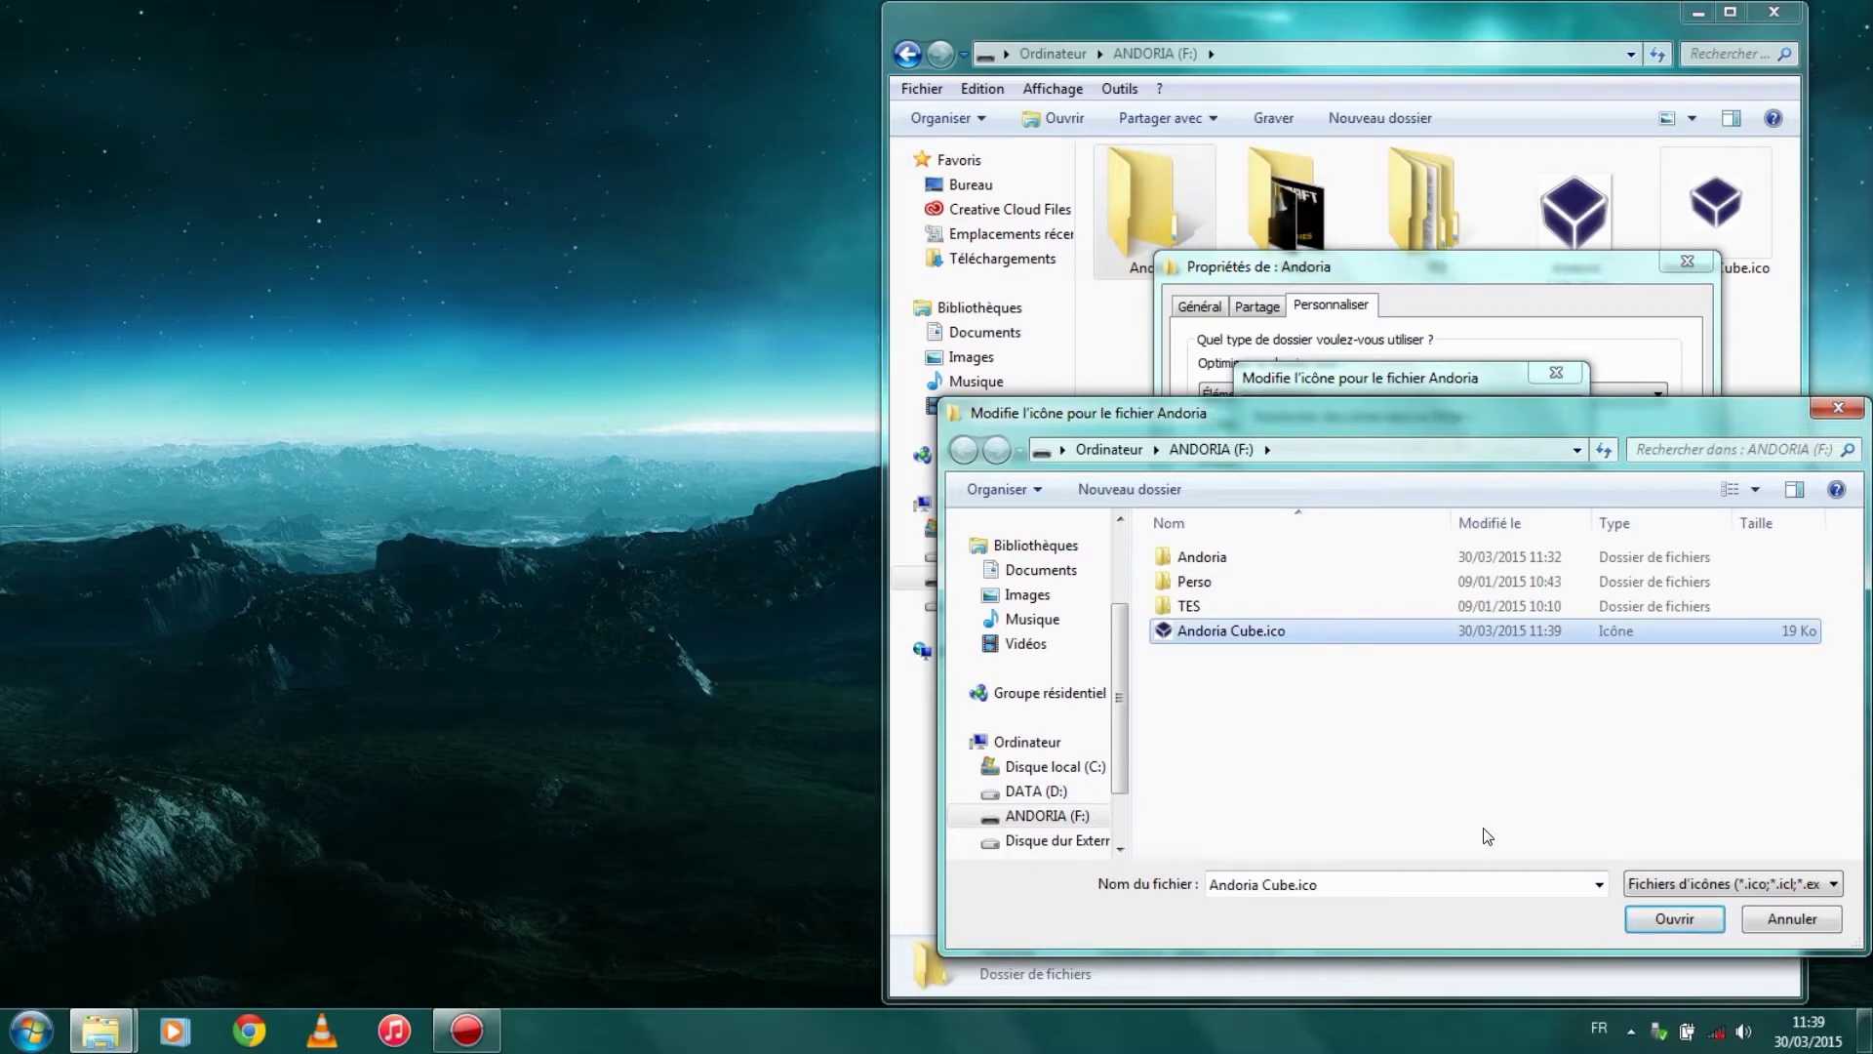
click(1675, 918)
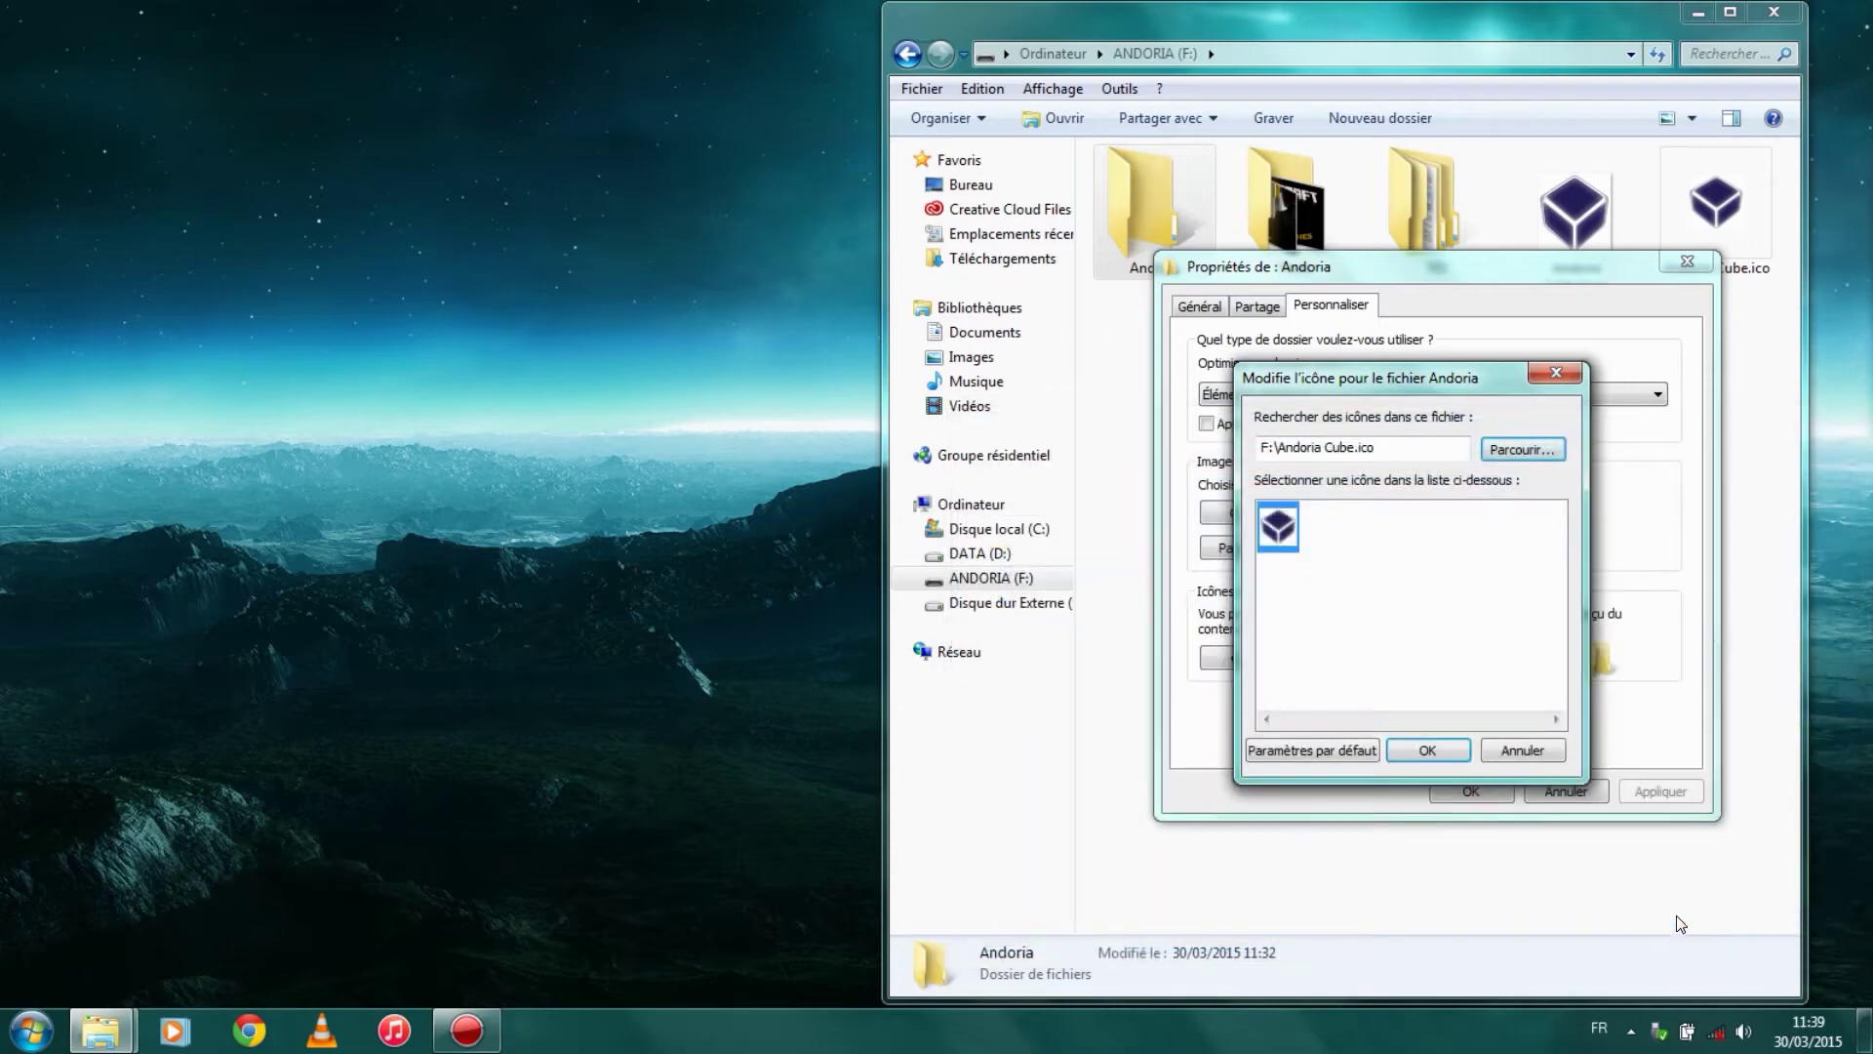
click(1465, 751)
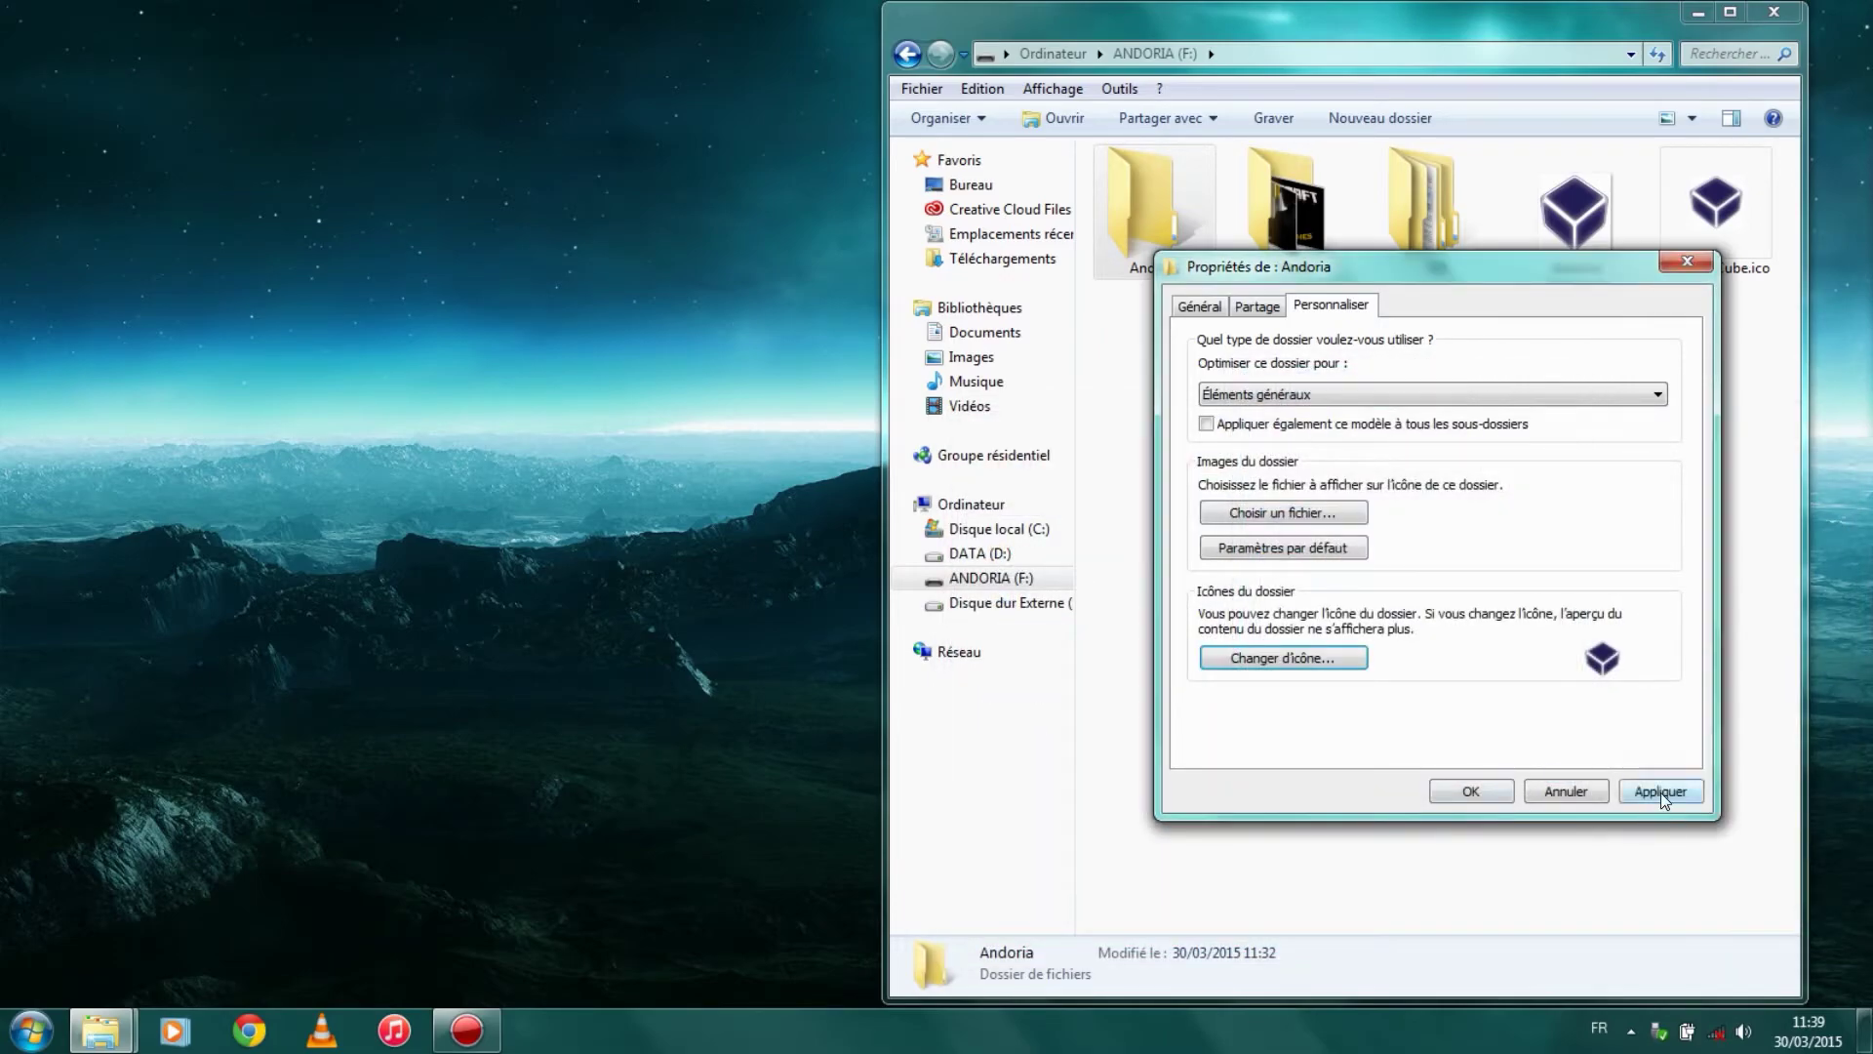
click(1661, 792)
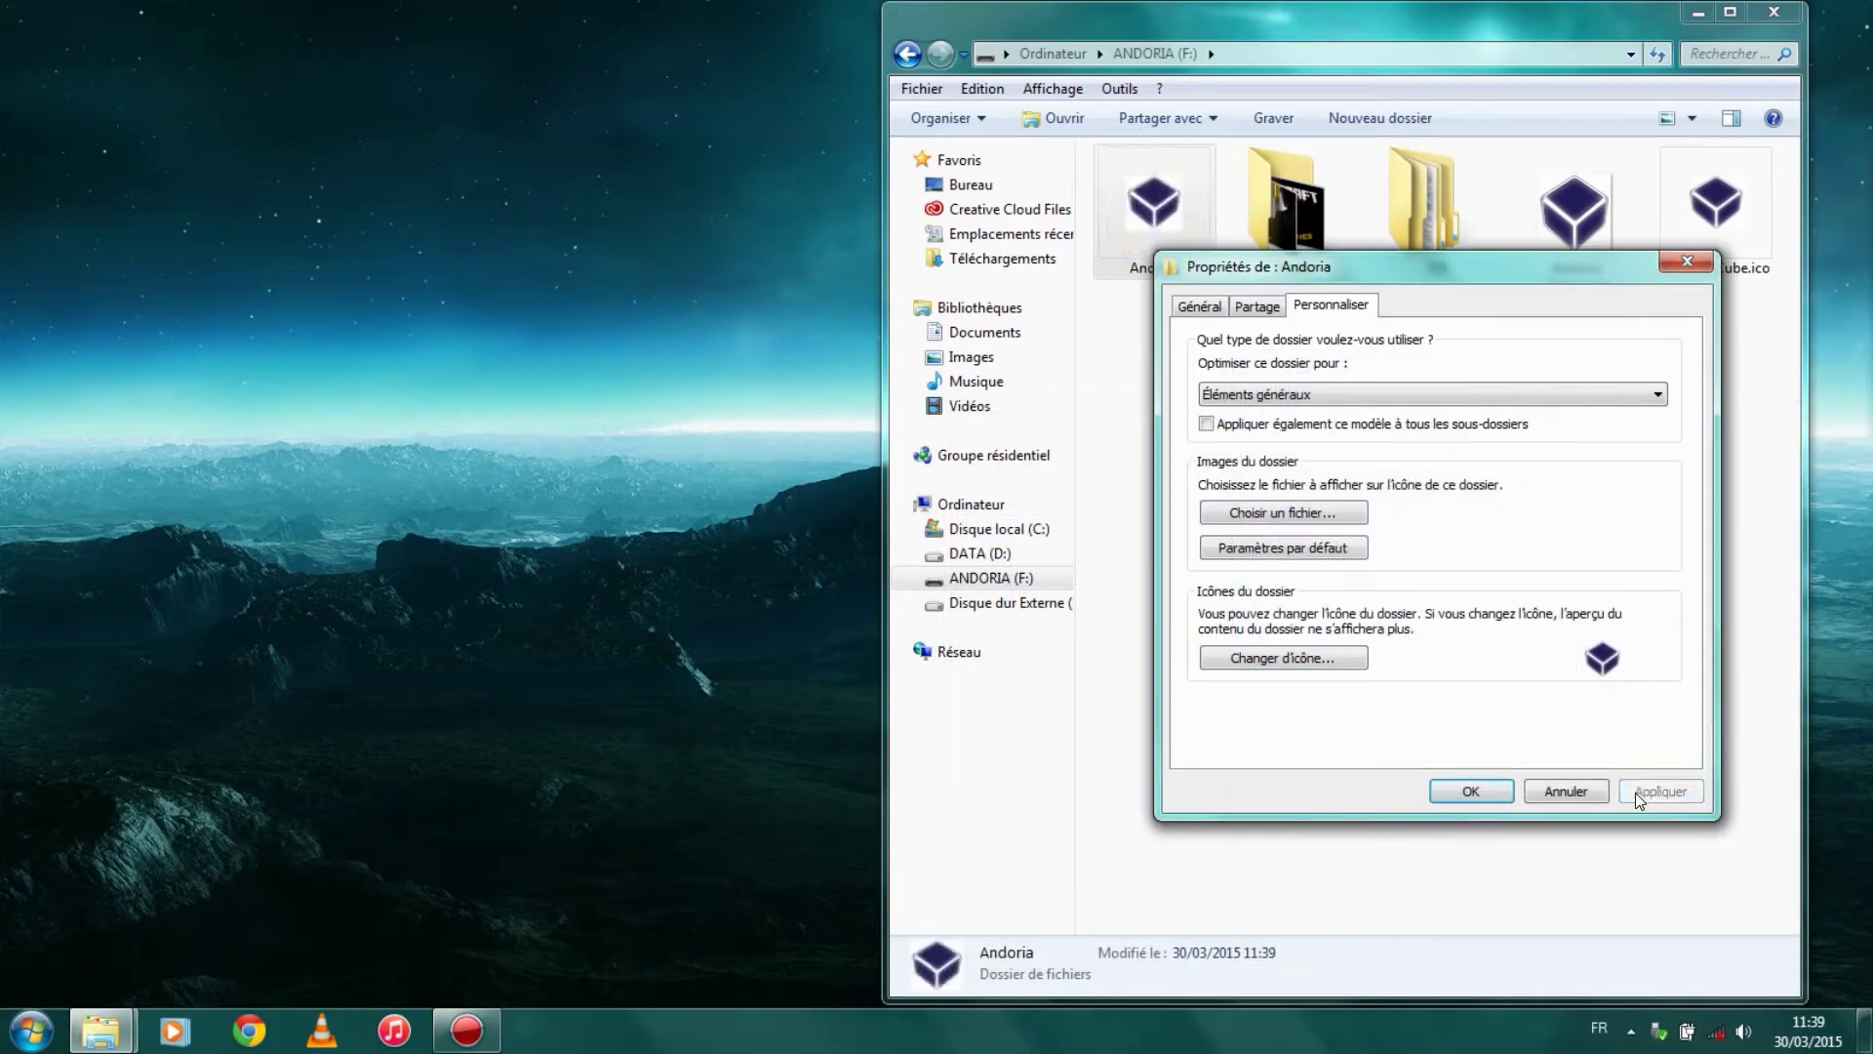
click(1471, 792)
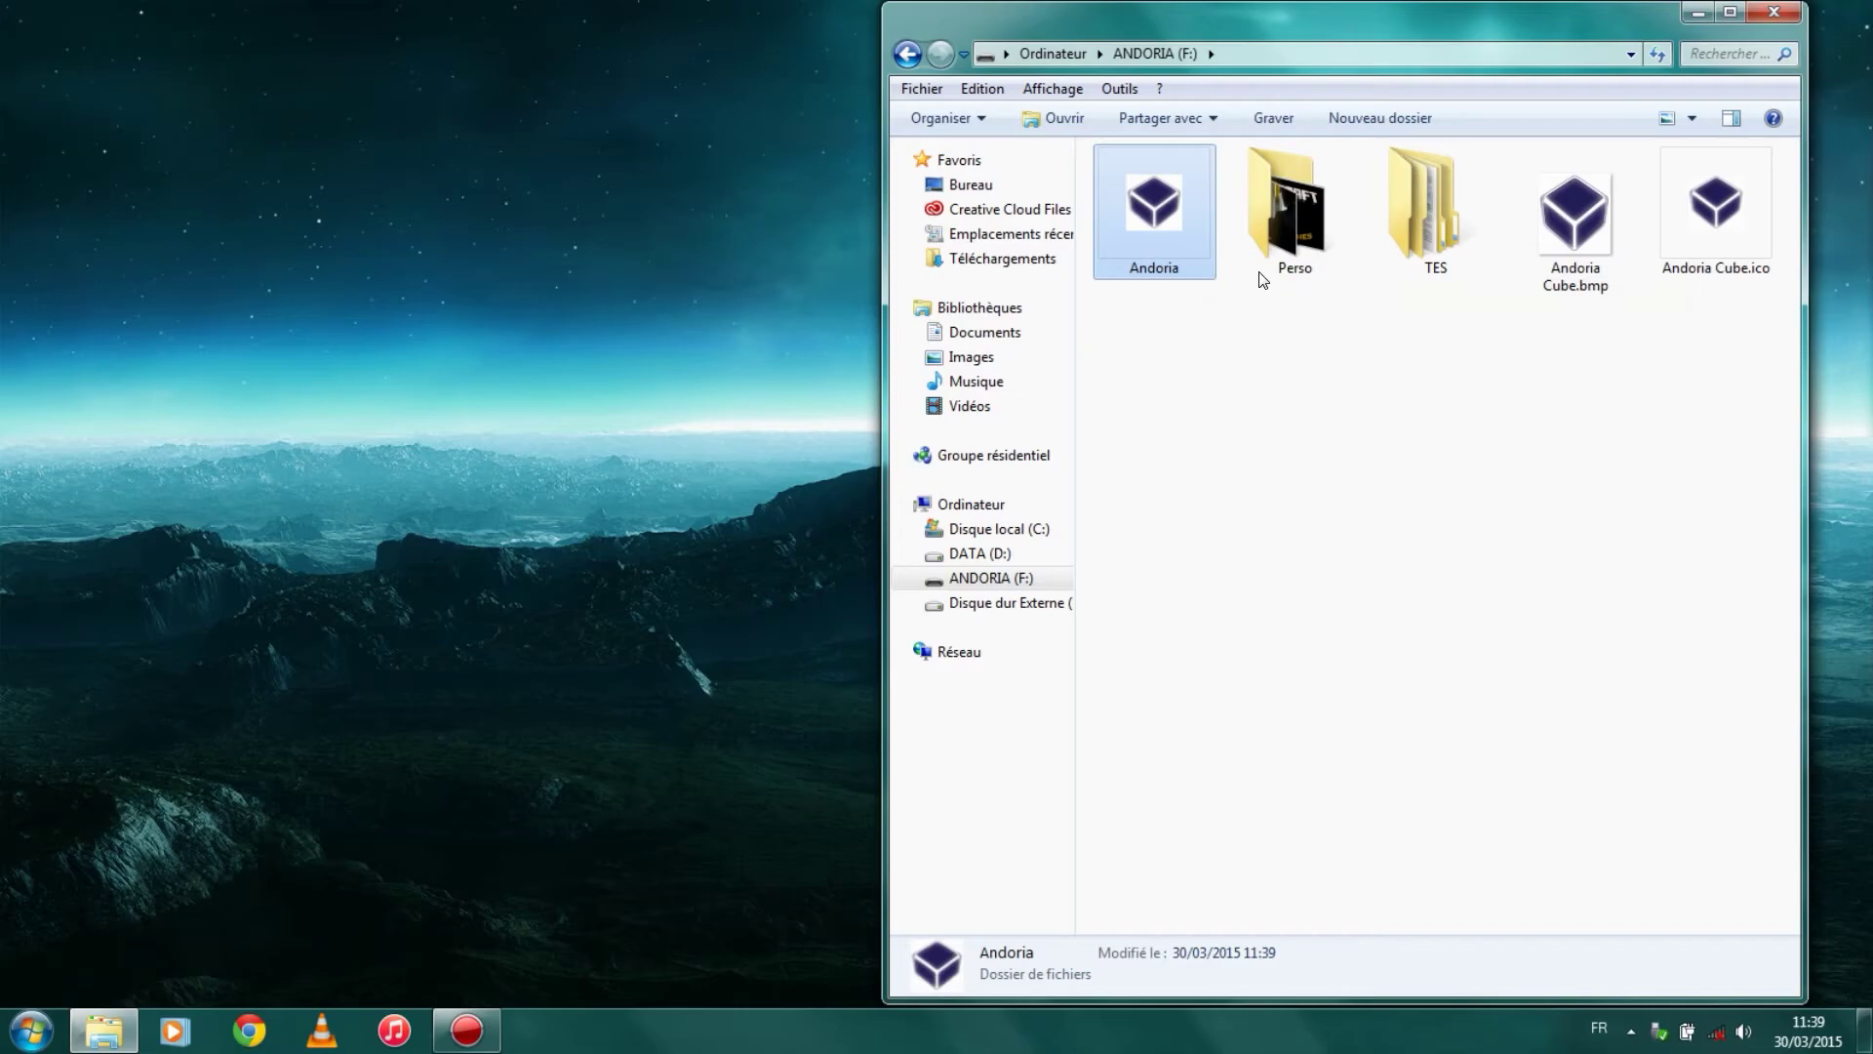
- Open the Andoria folder to check its contents, return to the ANDORIA (F:) drive and select the Perso folder
double_click(1175, 213)
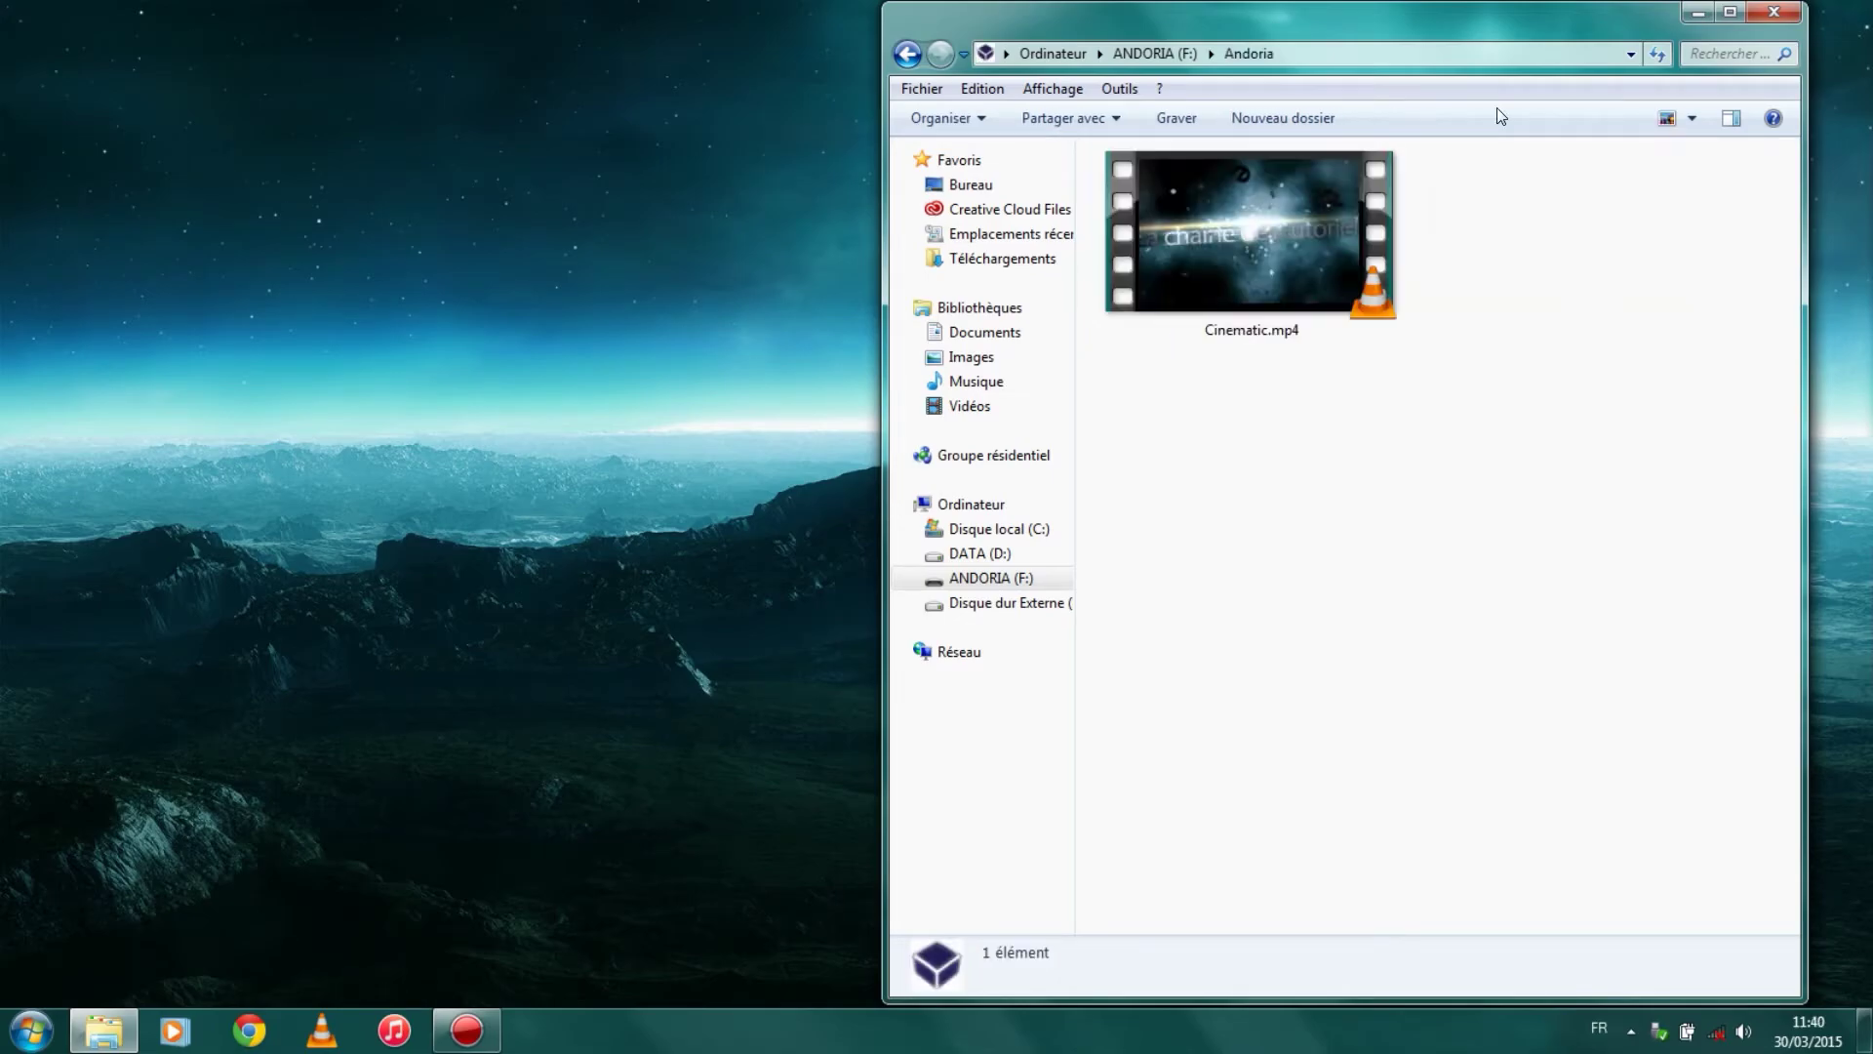
click(1154, 53)
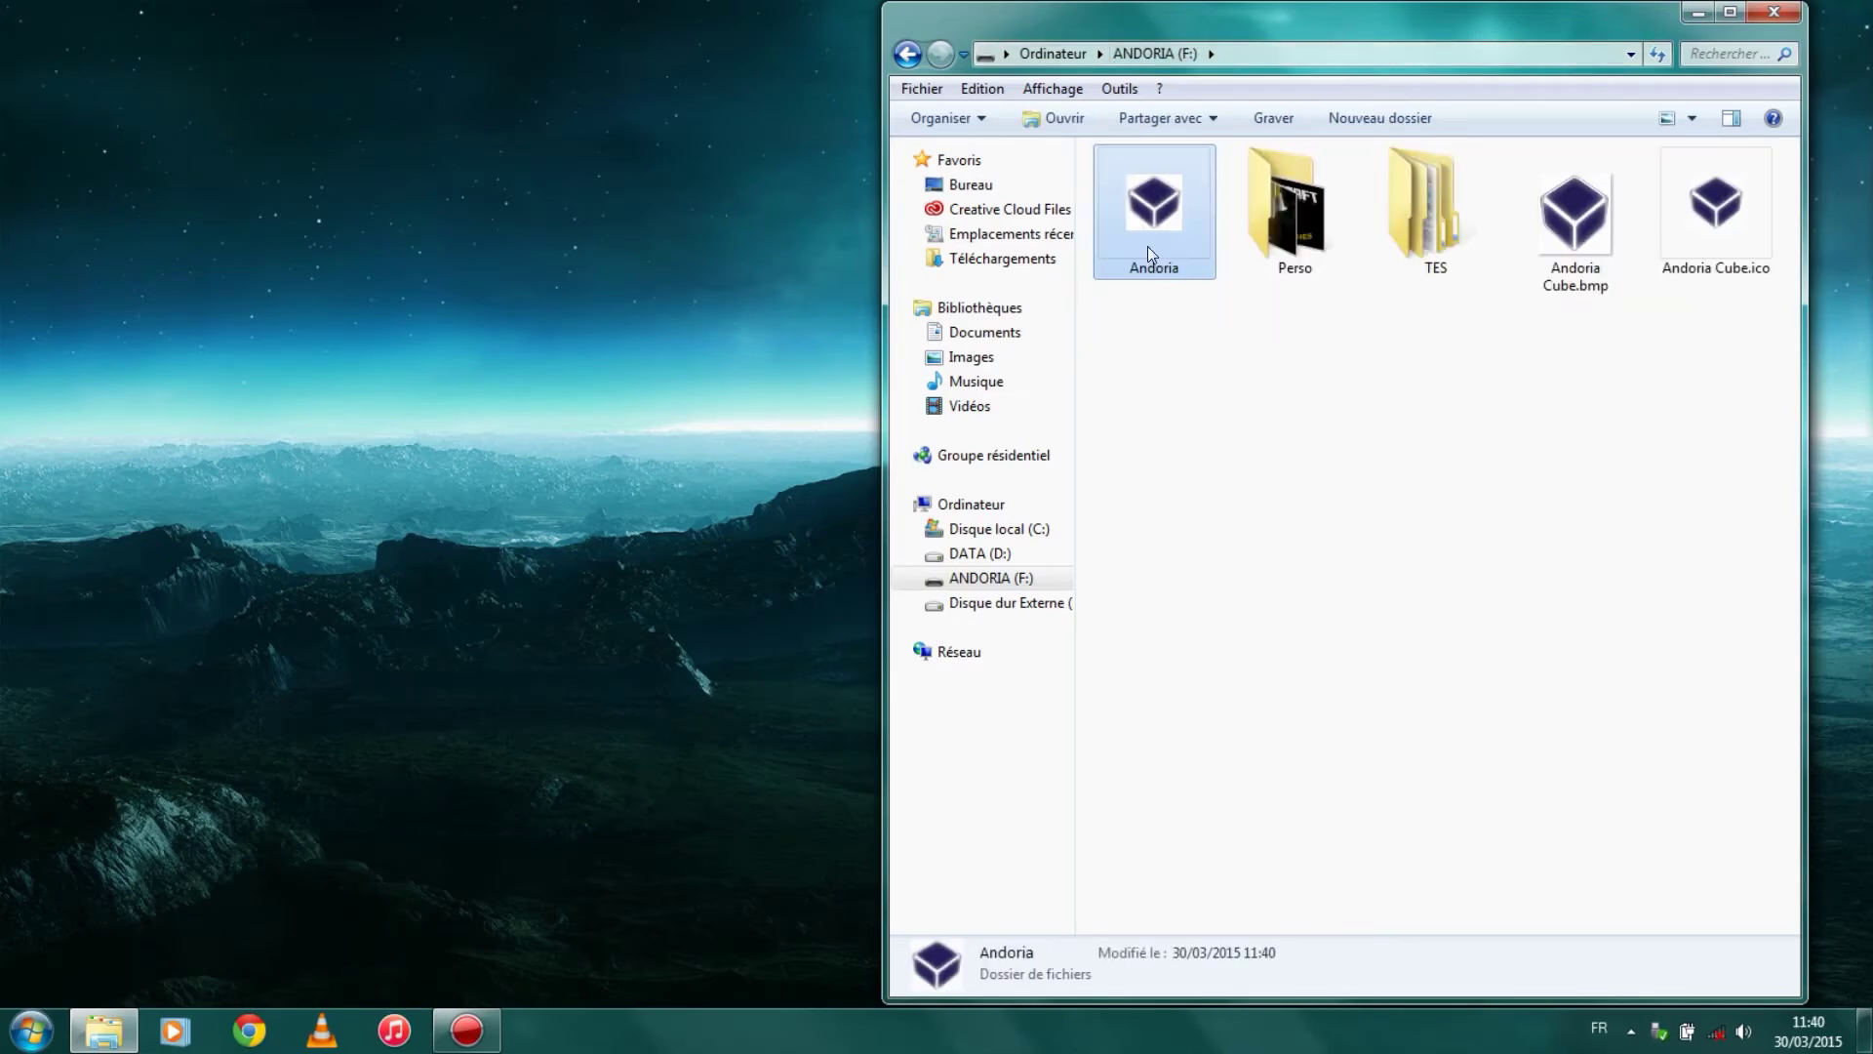
click(1295, 216)
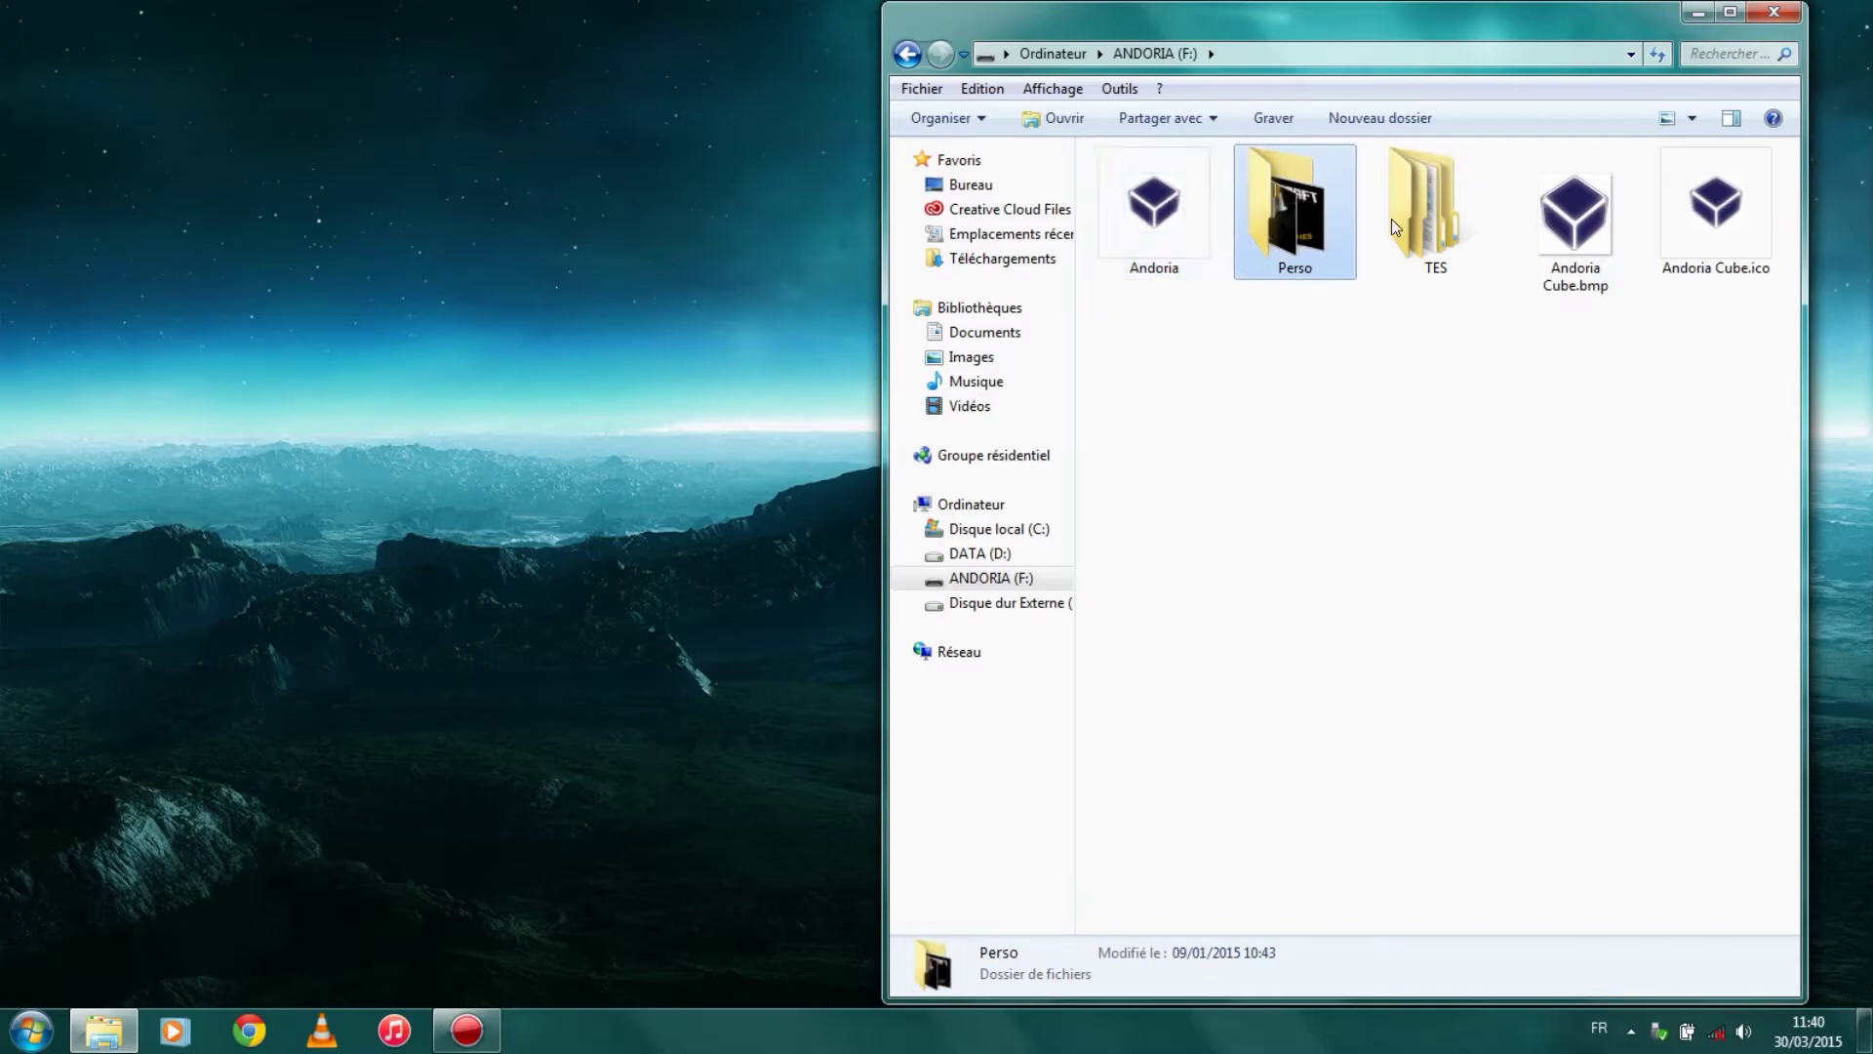
- Delete Andoria Cube.bmp from the ANDORIA (F:) drive and confirm the deletion
click(1597, 312)
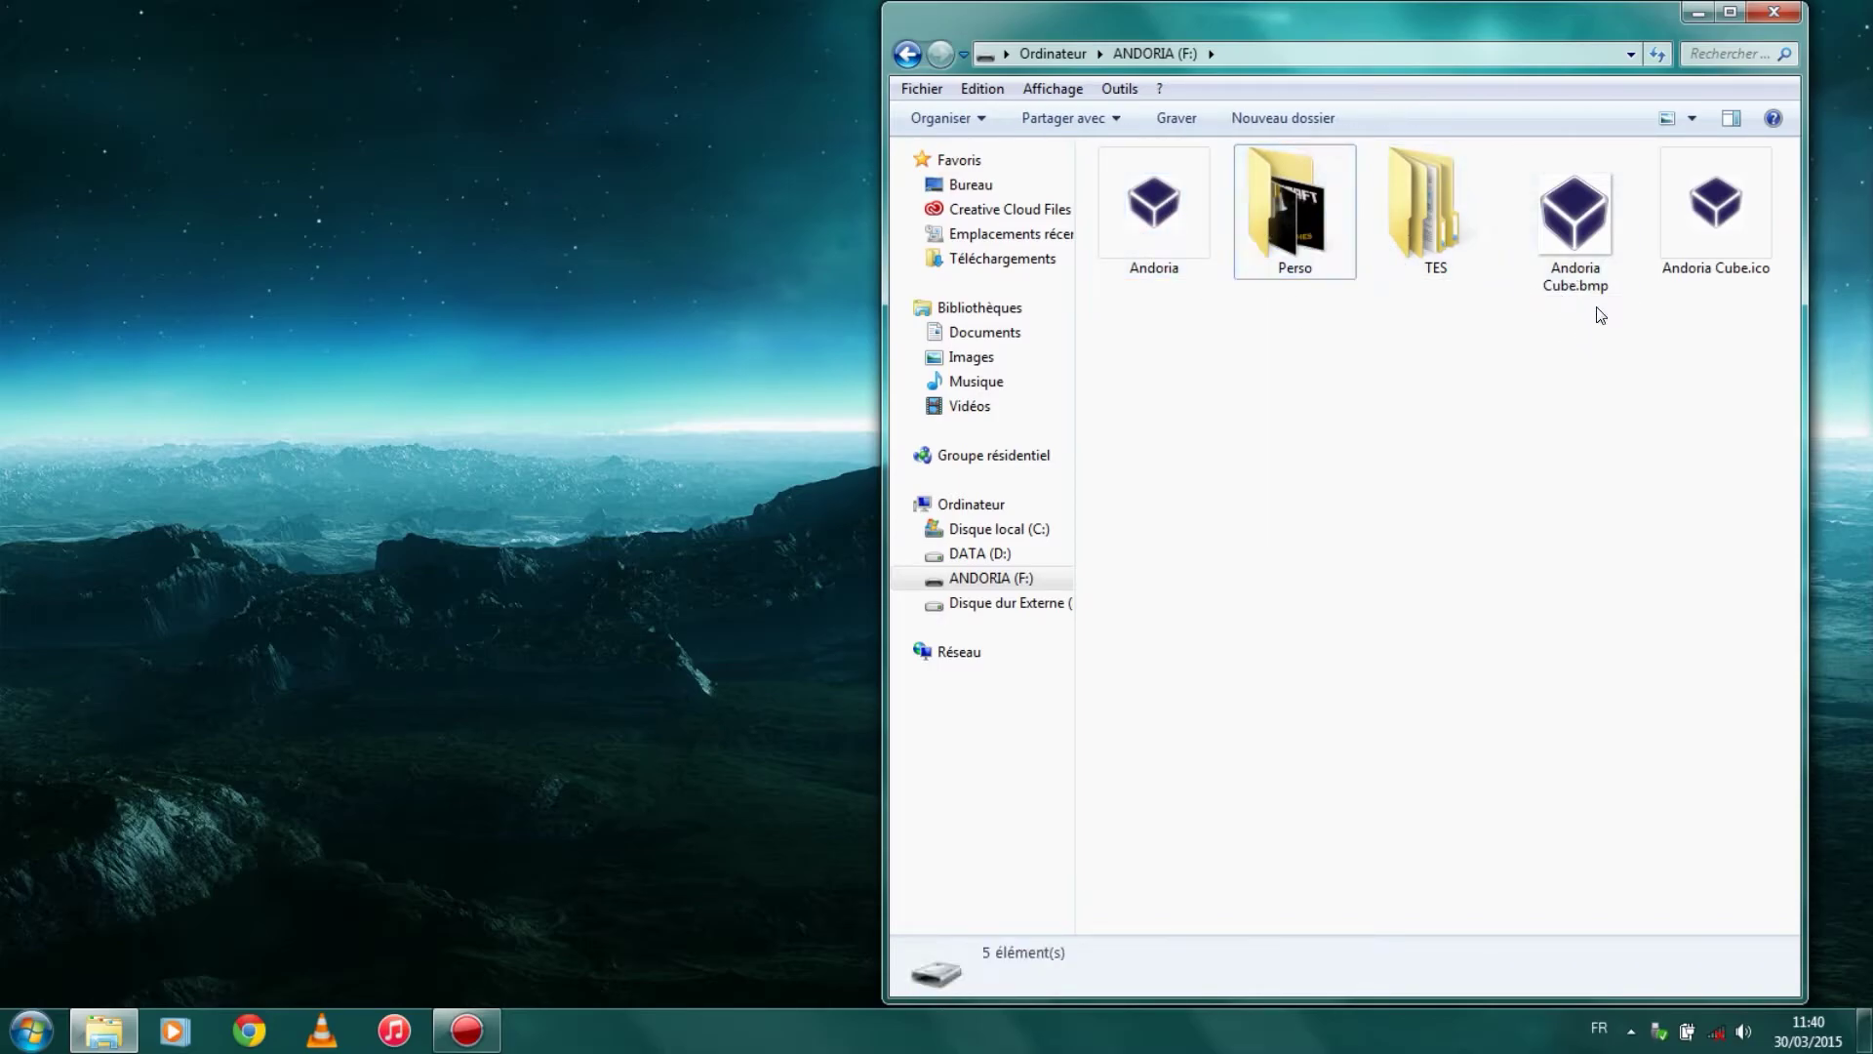
click(1596, 243)
key(Delete)
key(Return)
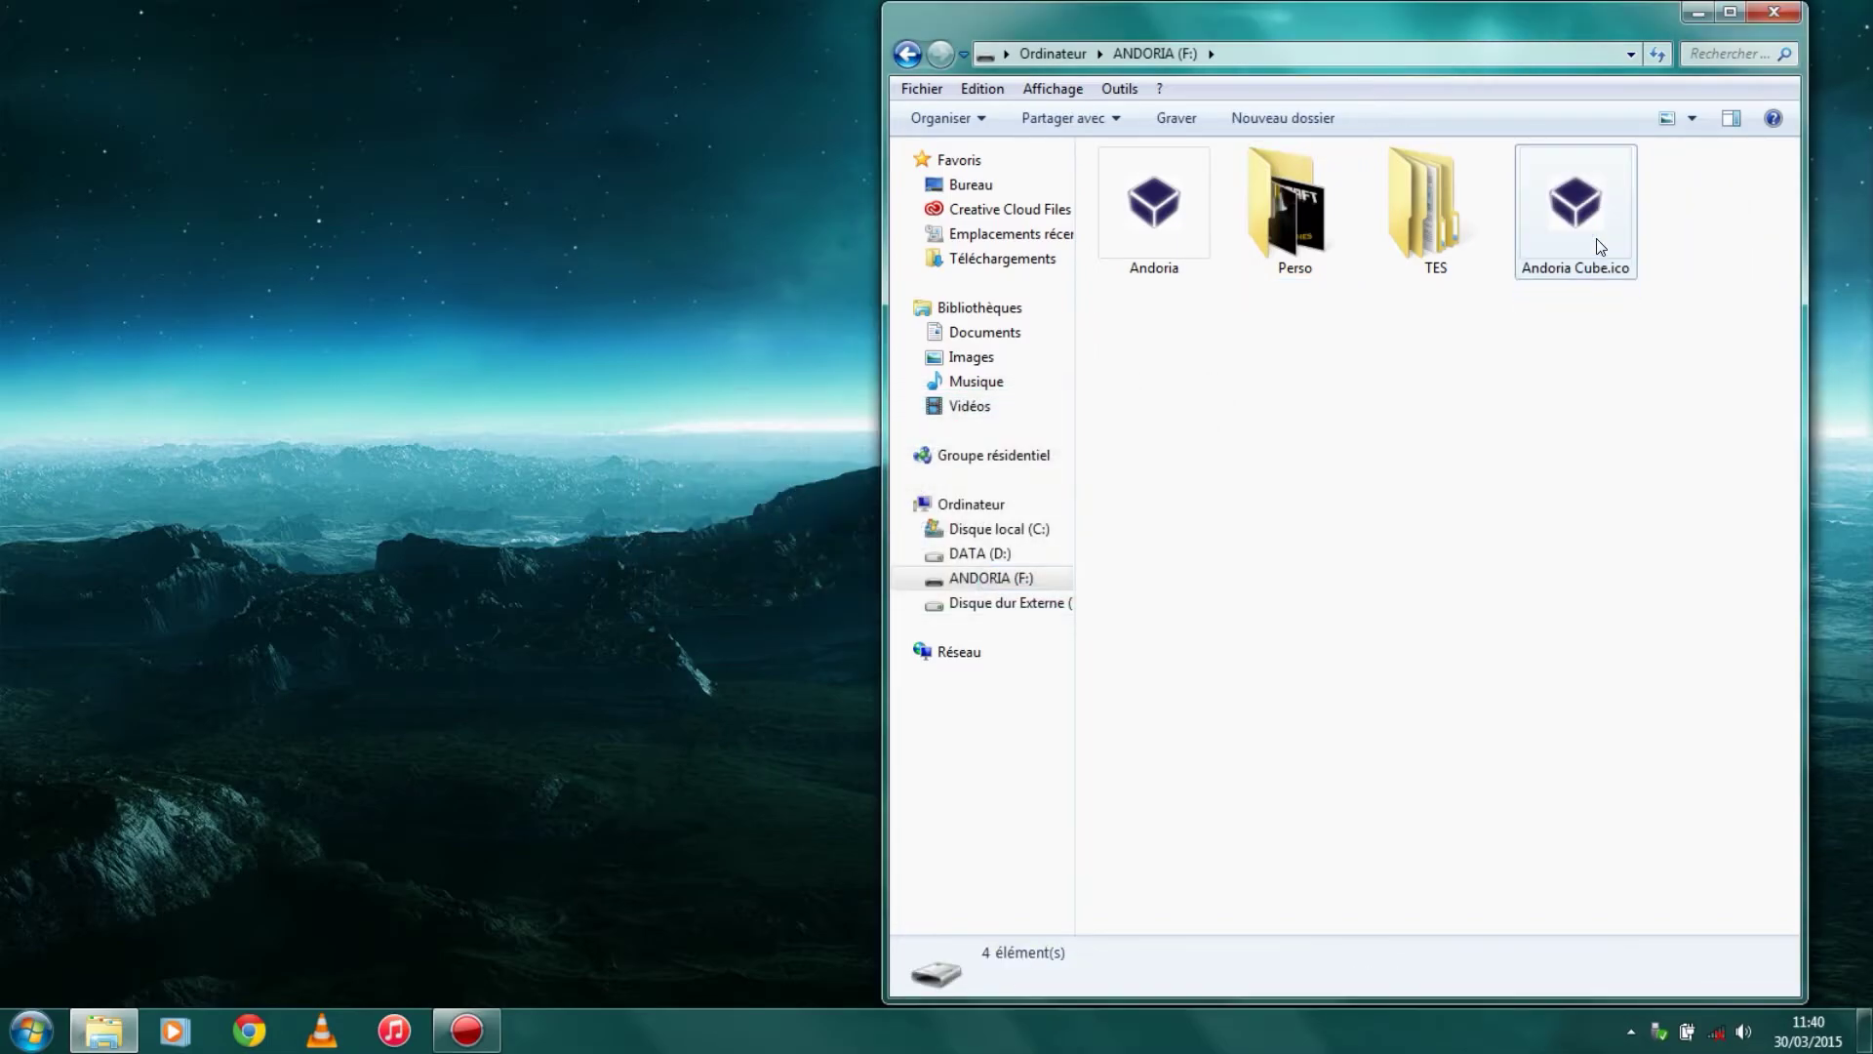
- Give Andoria Cube.ico the hidden attribute (Caché) in its file properties and apply the change
click(1590, 232)
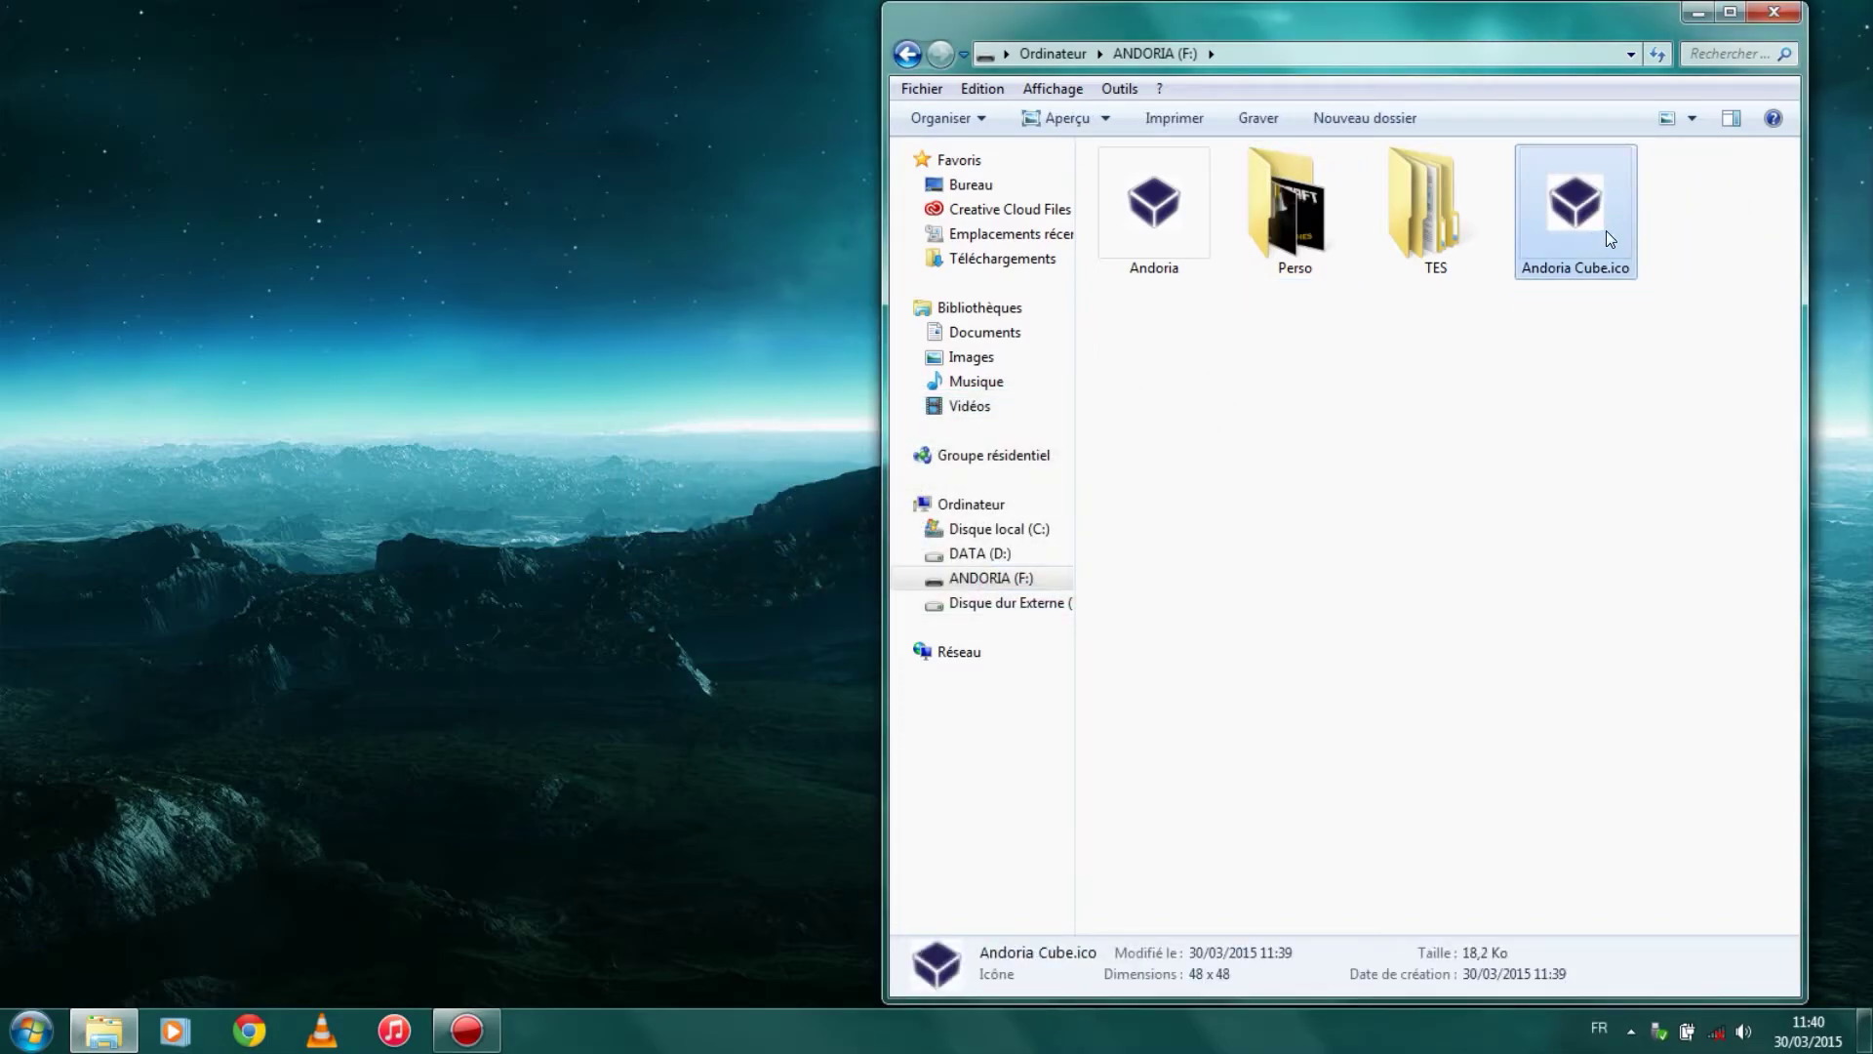
click(1173, 221)
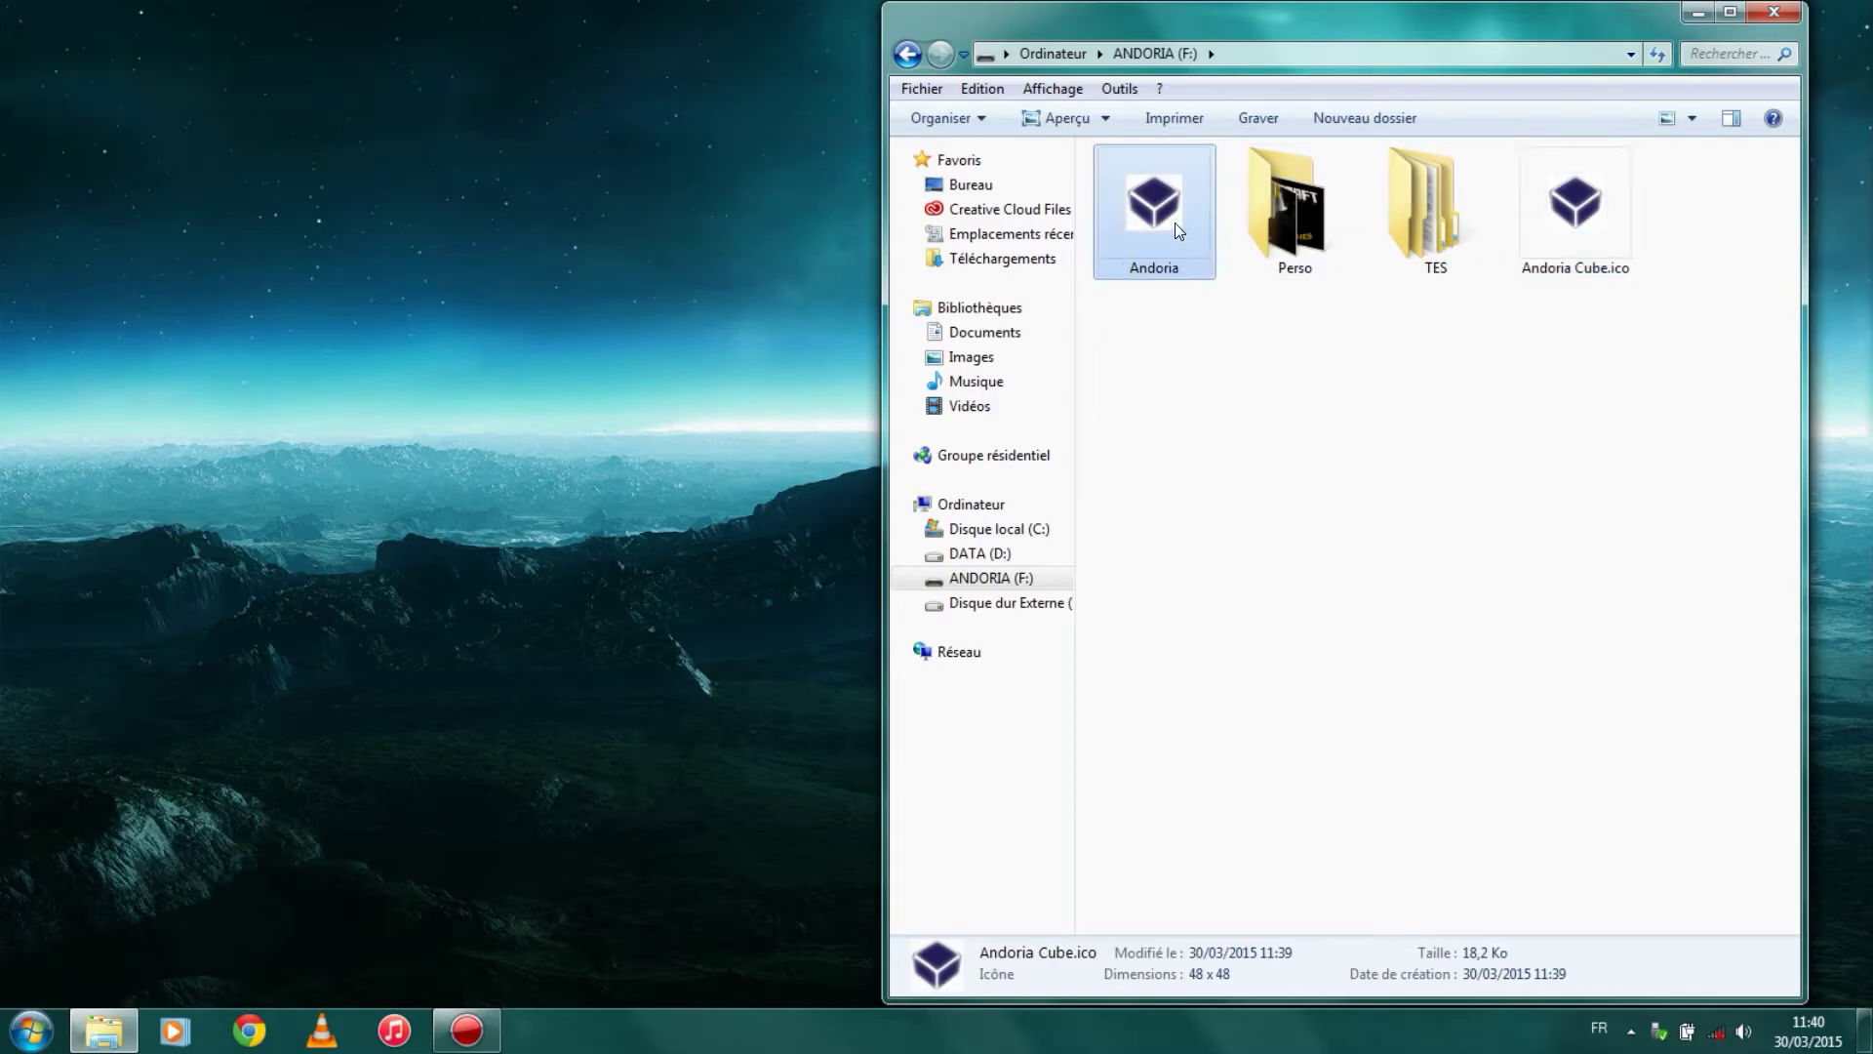
click(1585, 208)
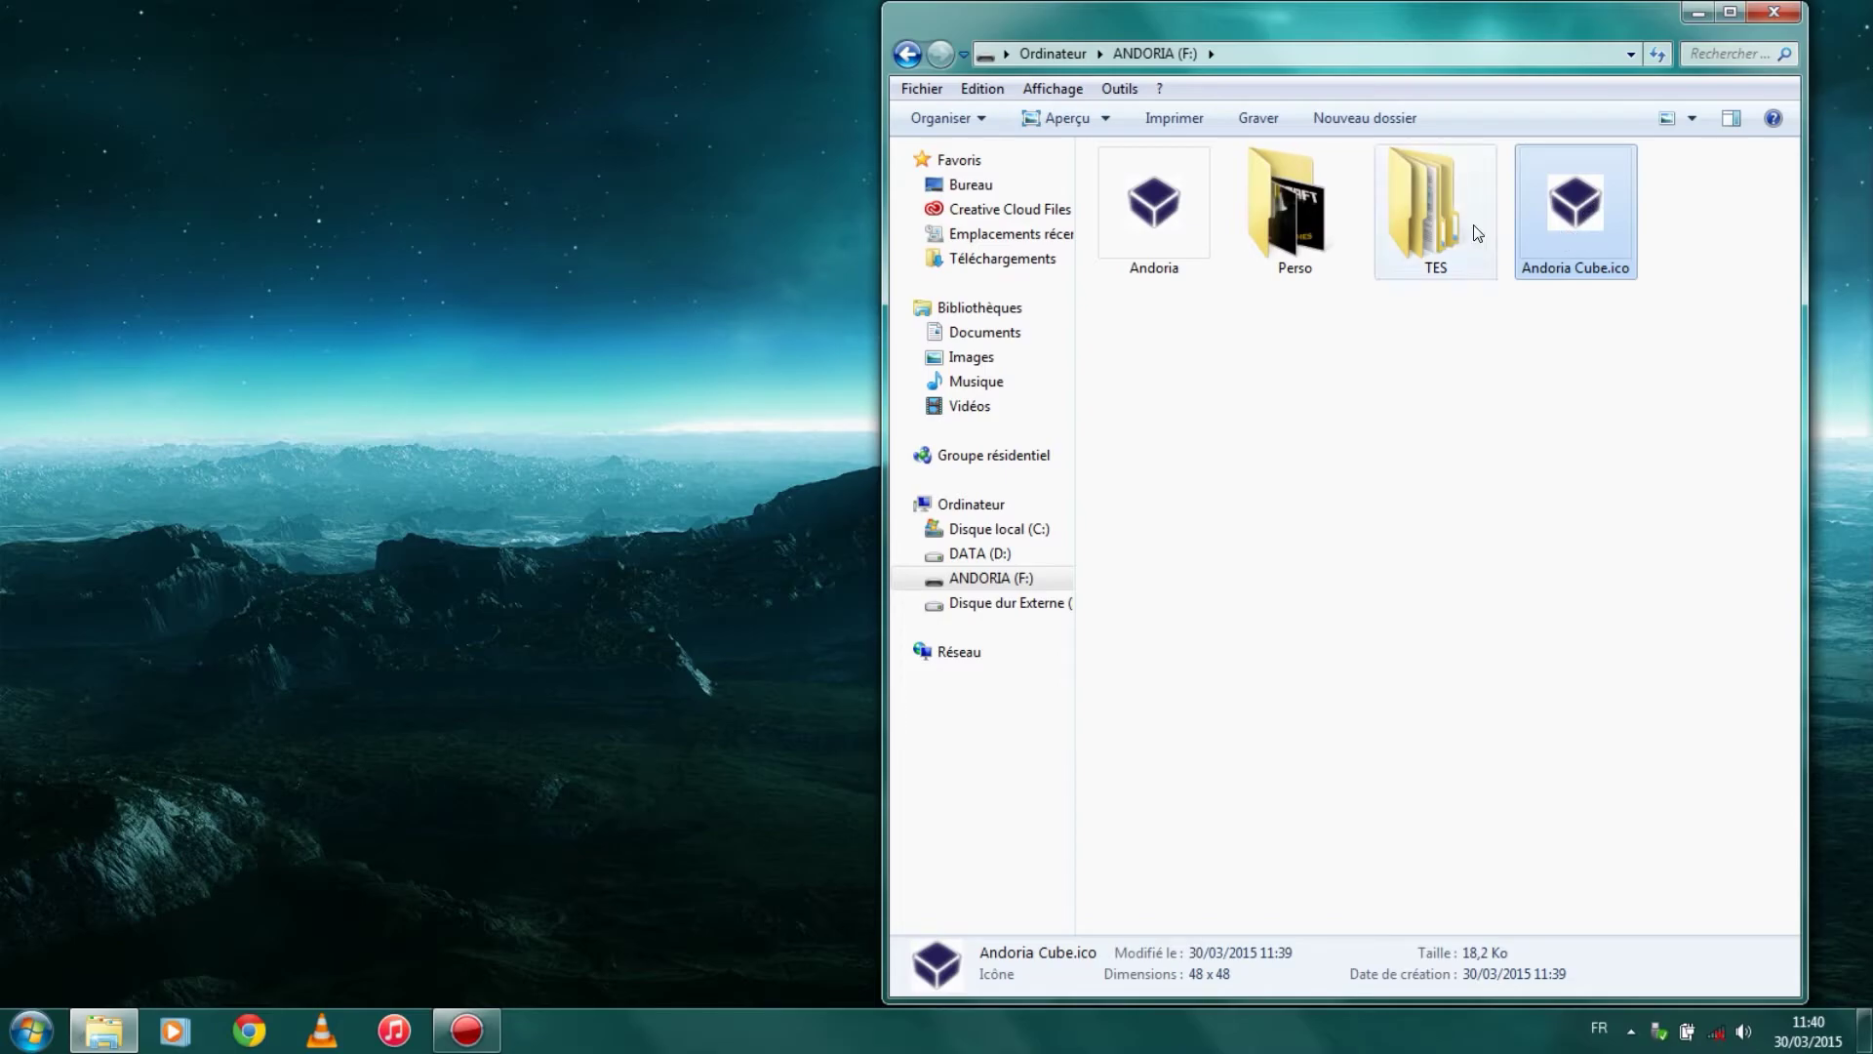
right_click(1583, 250)
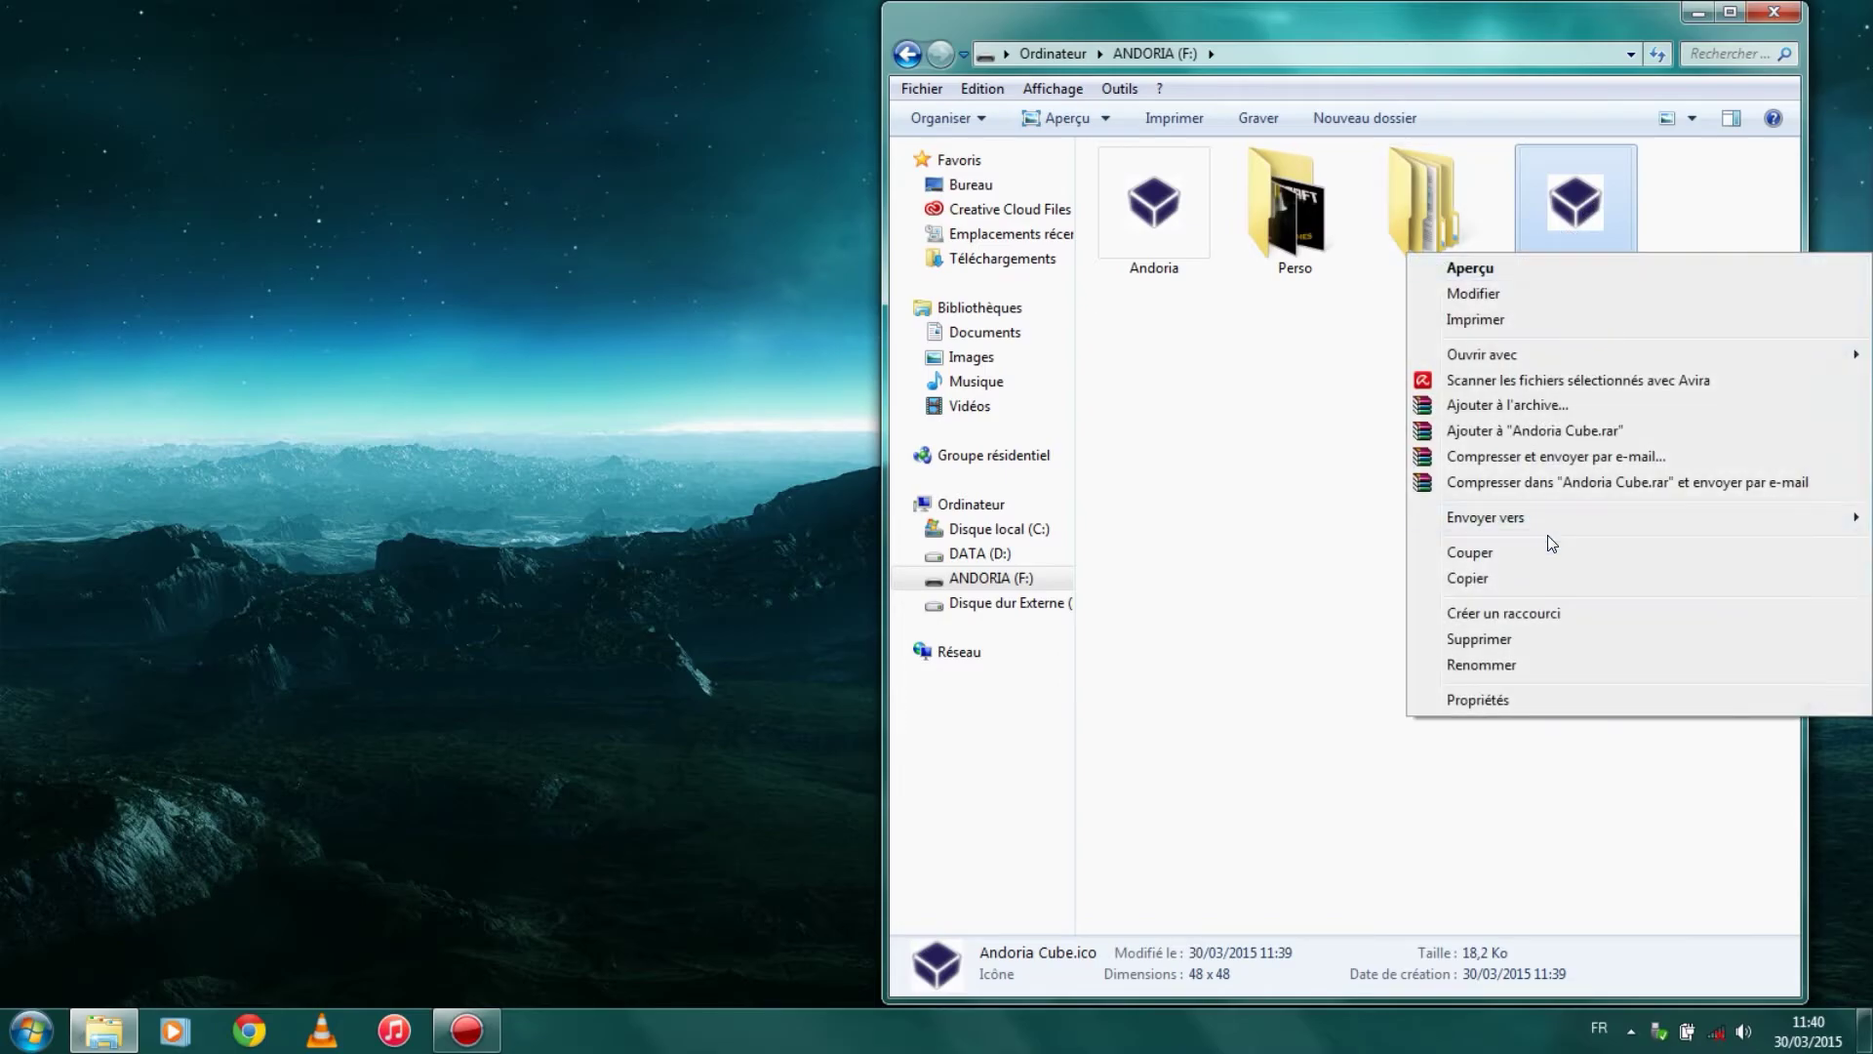
click(1449, 695)
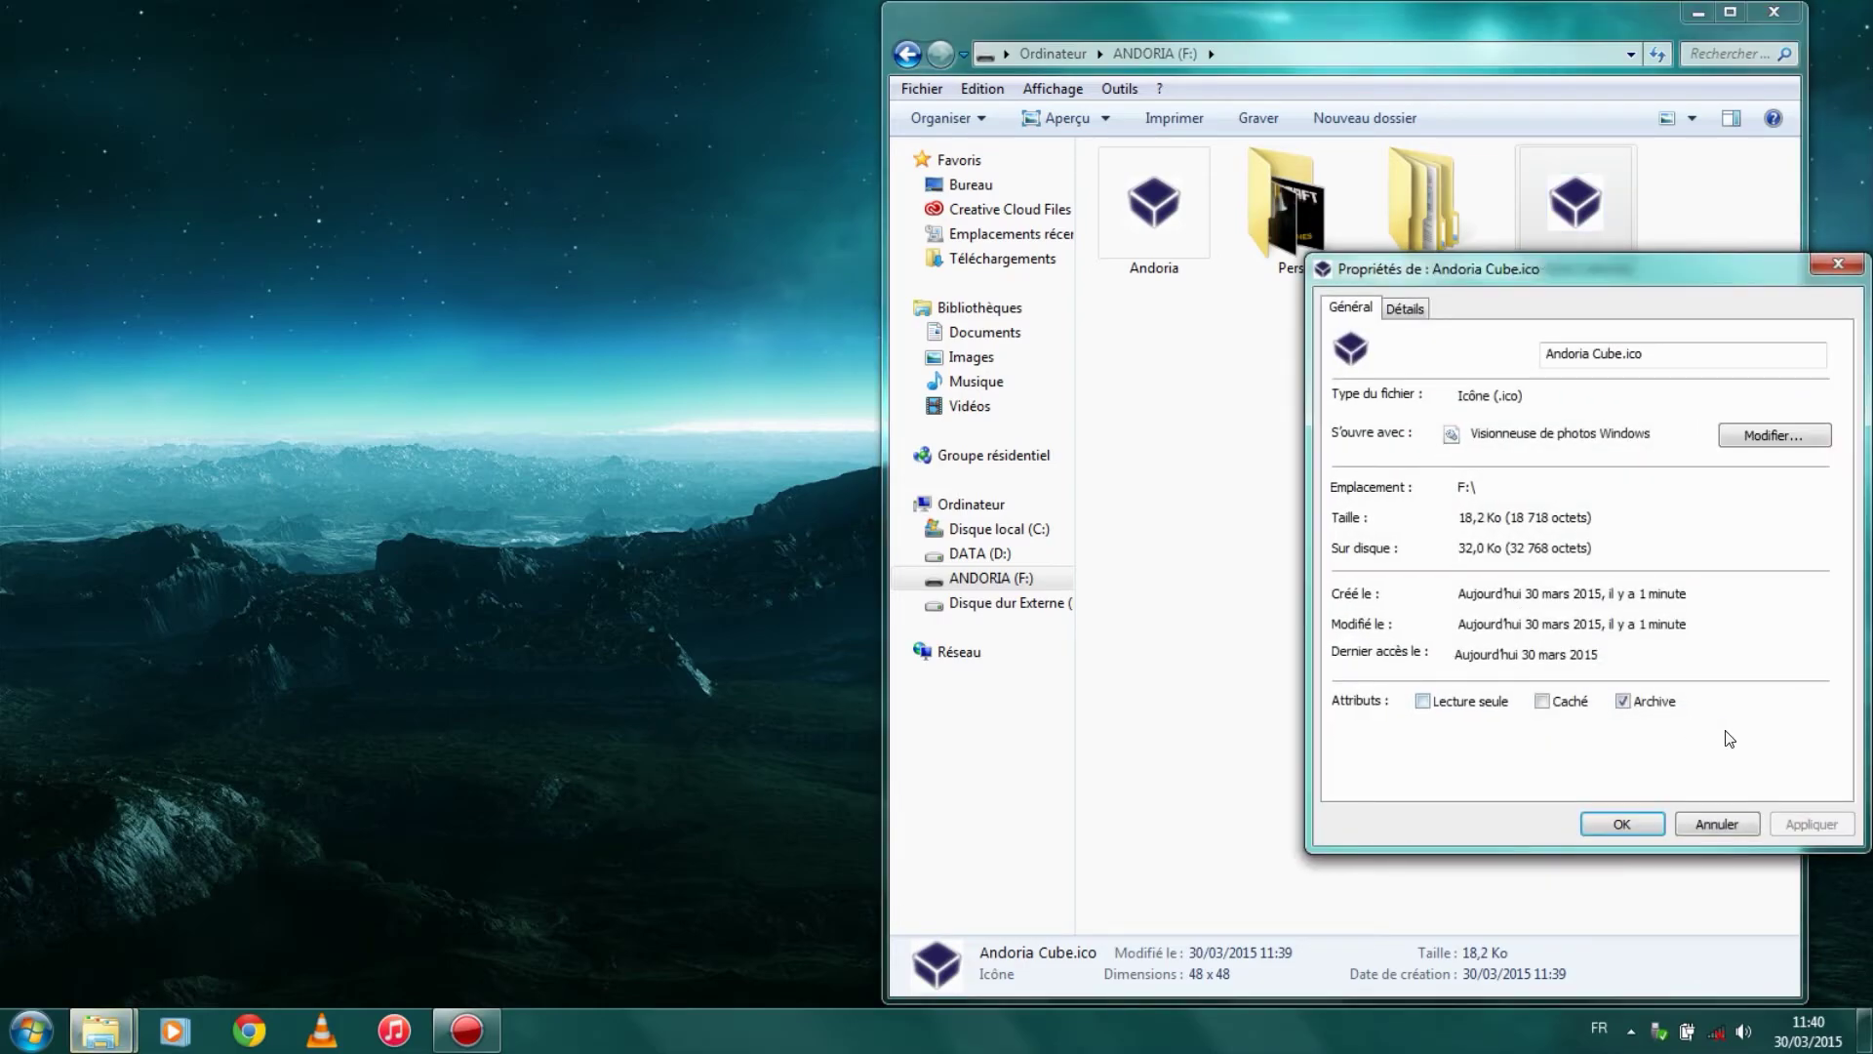
click(1542, 701)
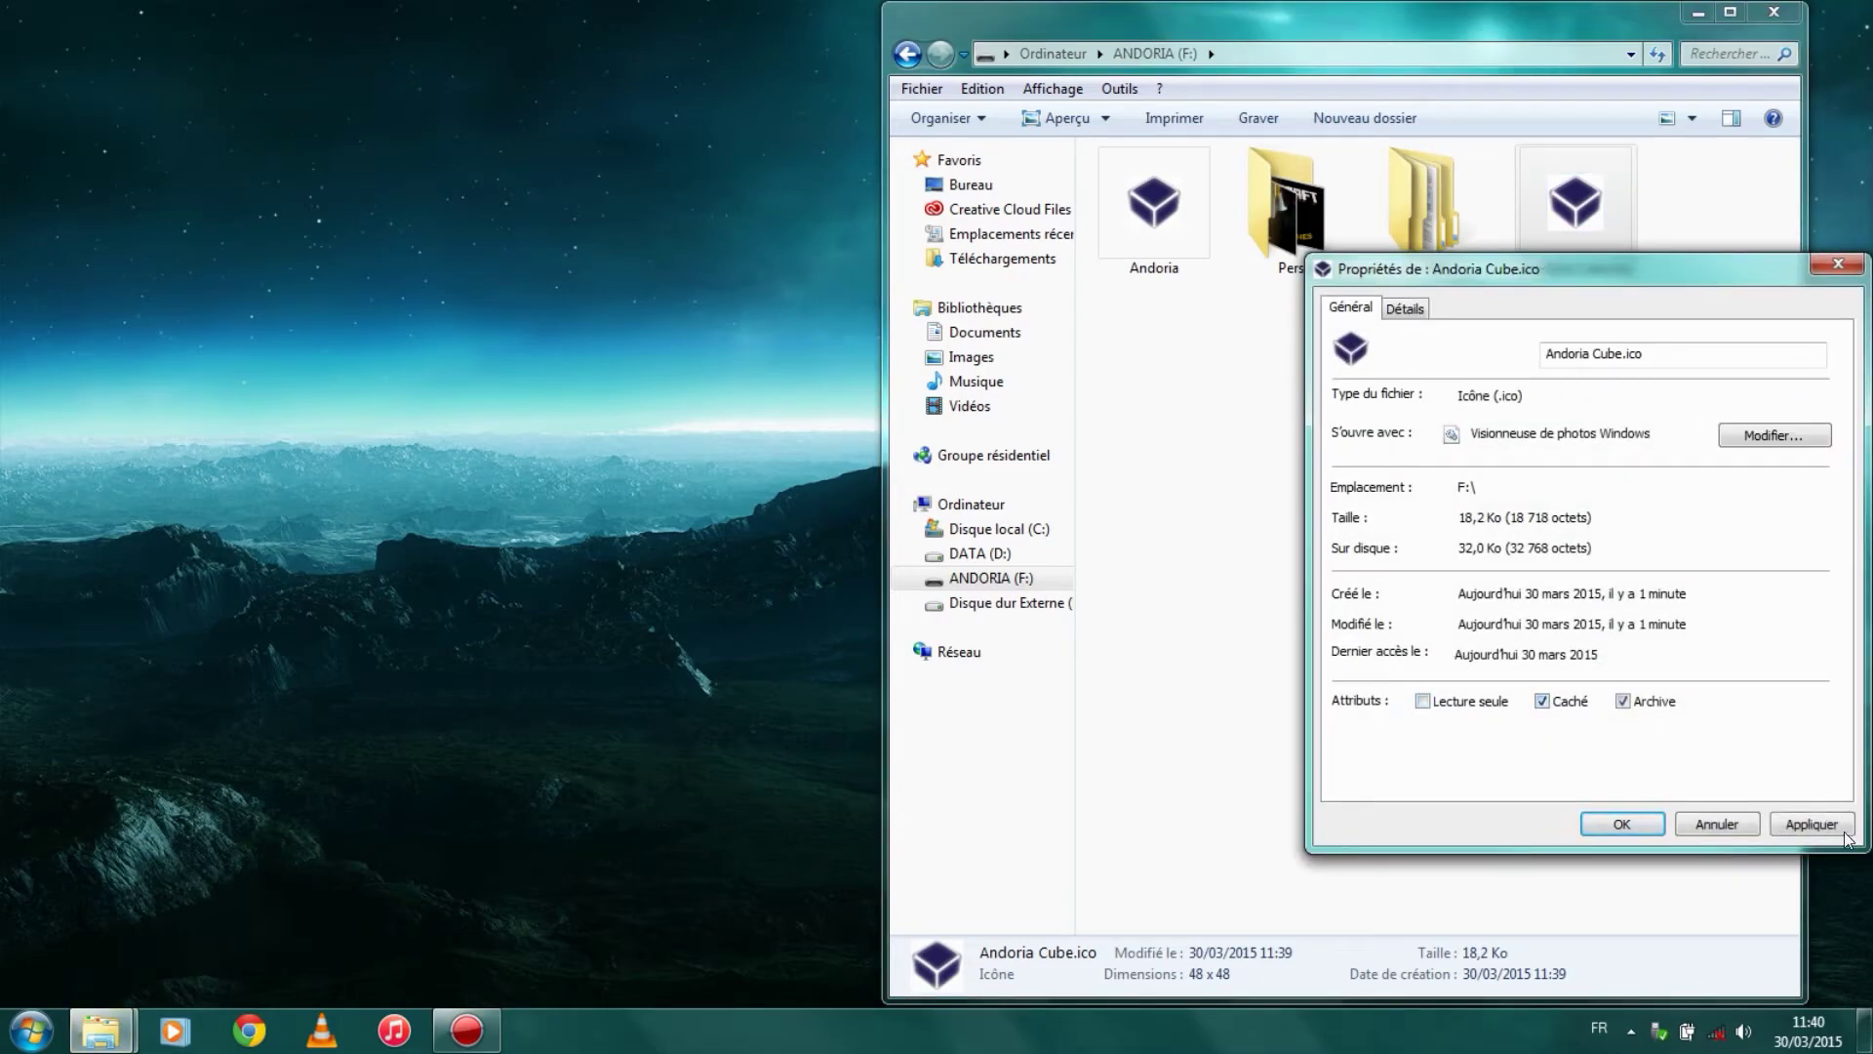
click(1811, 824)
click(1622, 824)
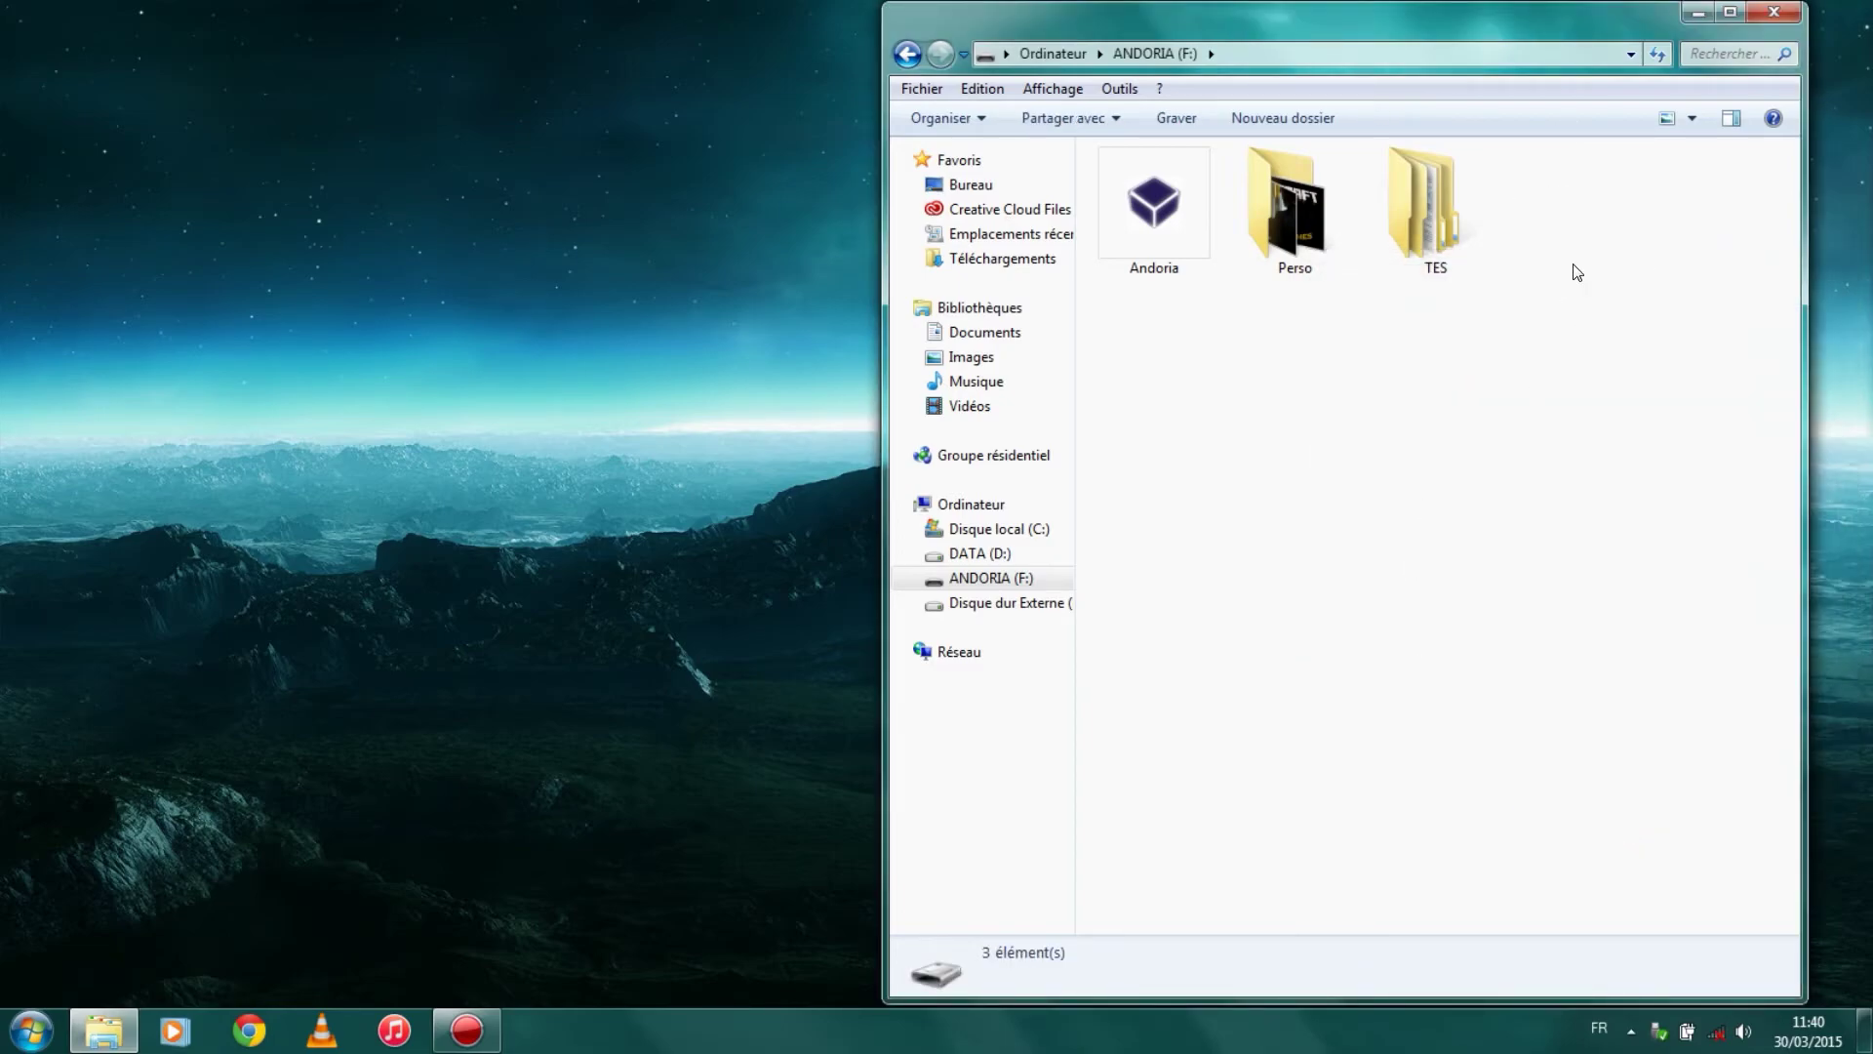
- Check the empty area beside the TES folder for the hidden icon file, open the Andoria folder and return to ANDORIA (F:)
drag(1482, 436, 1631, 212)
drag(1499, 363, 1629, 192)
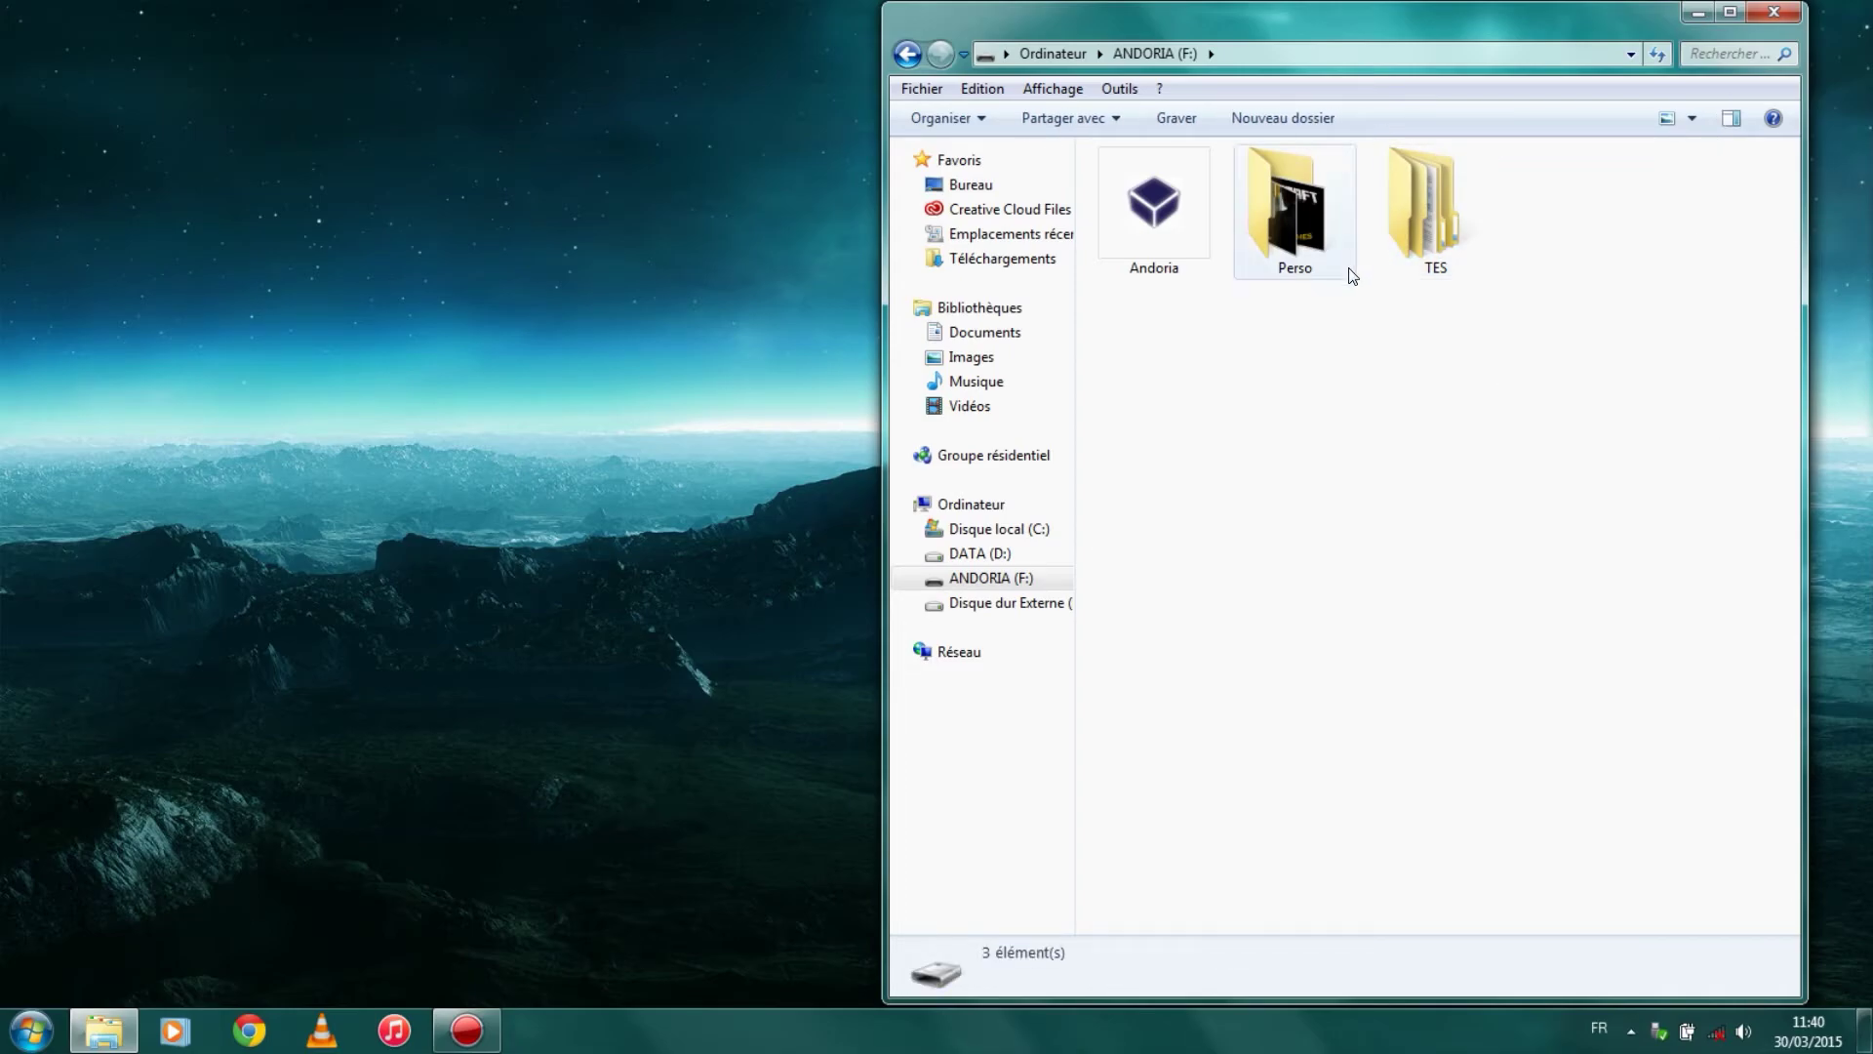
double_click(1168, 219)
click(1156, 53)
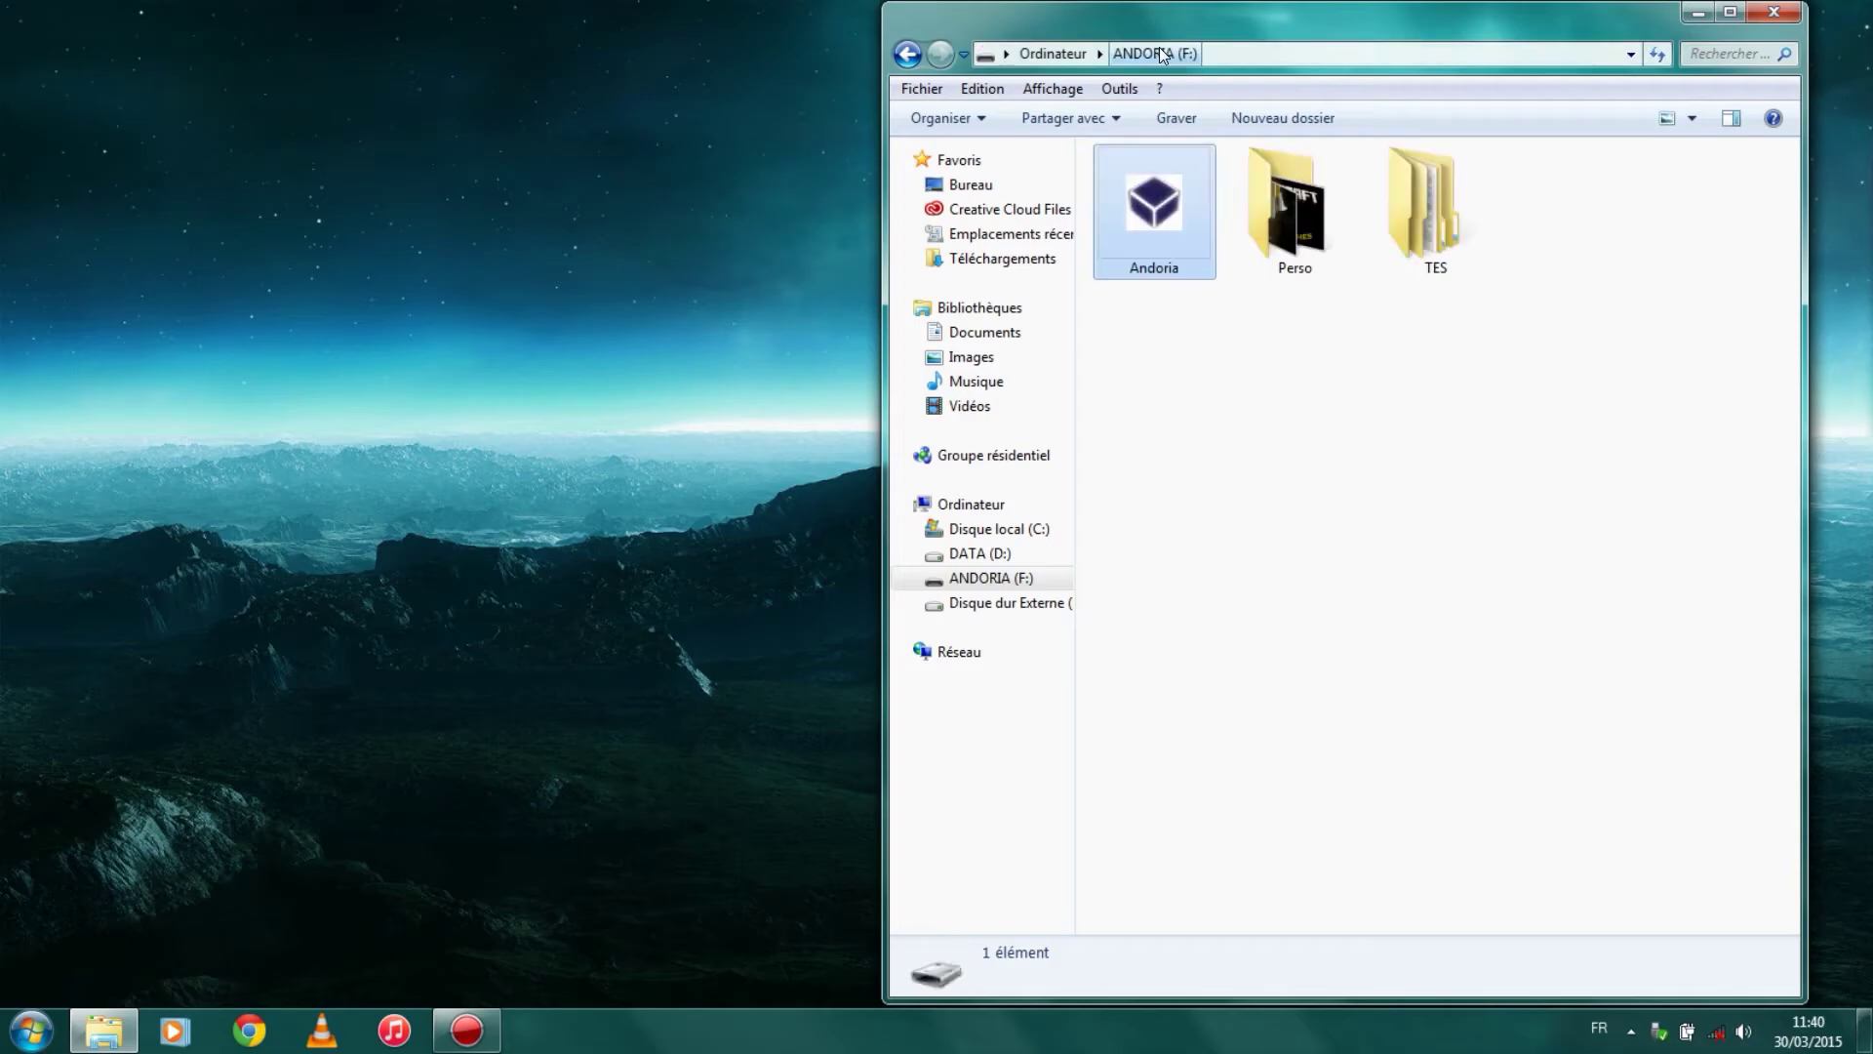
click(1312, 347)
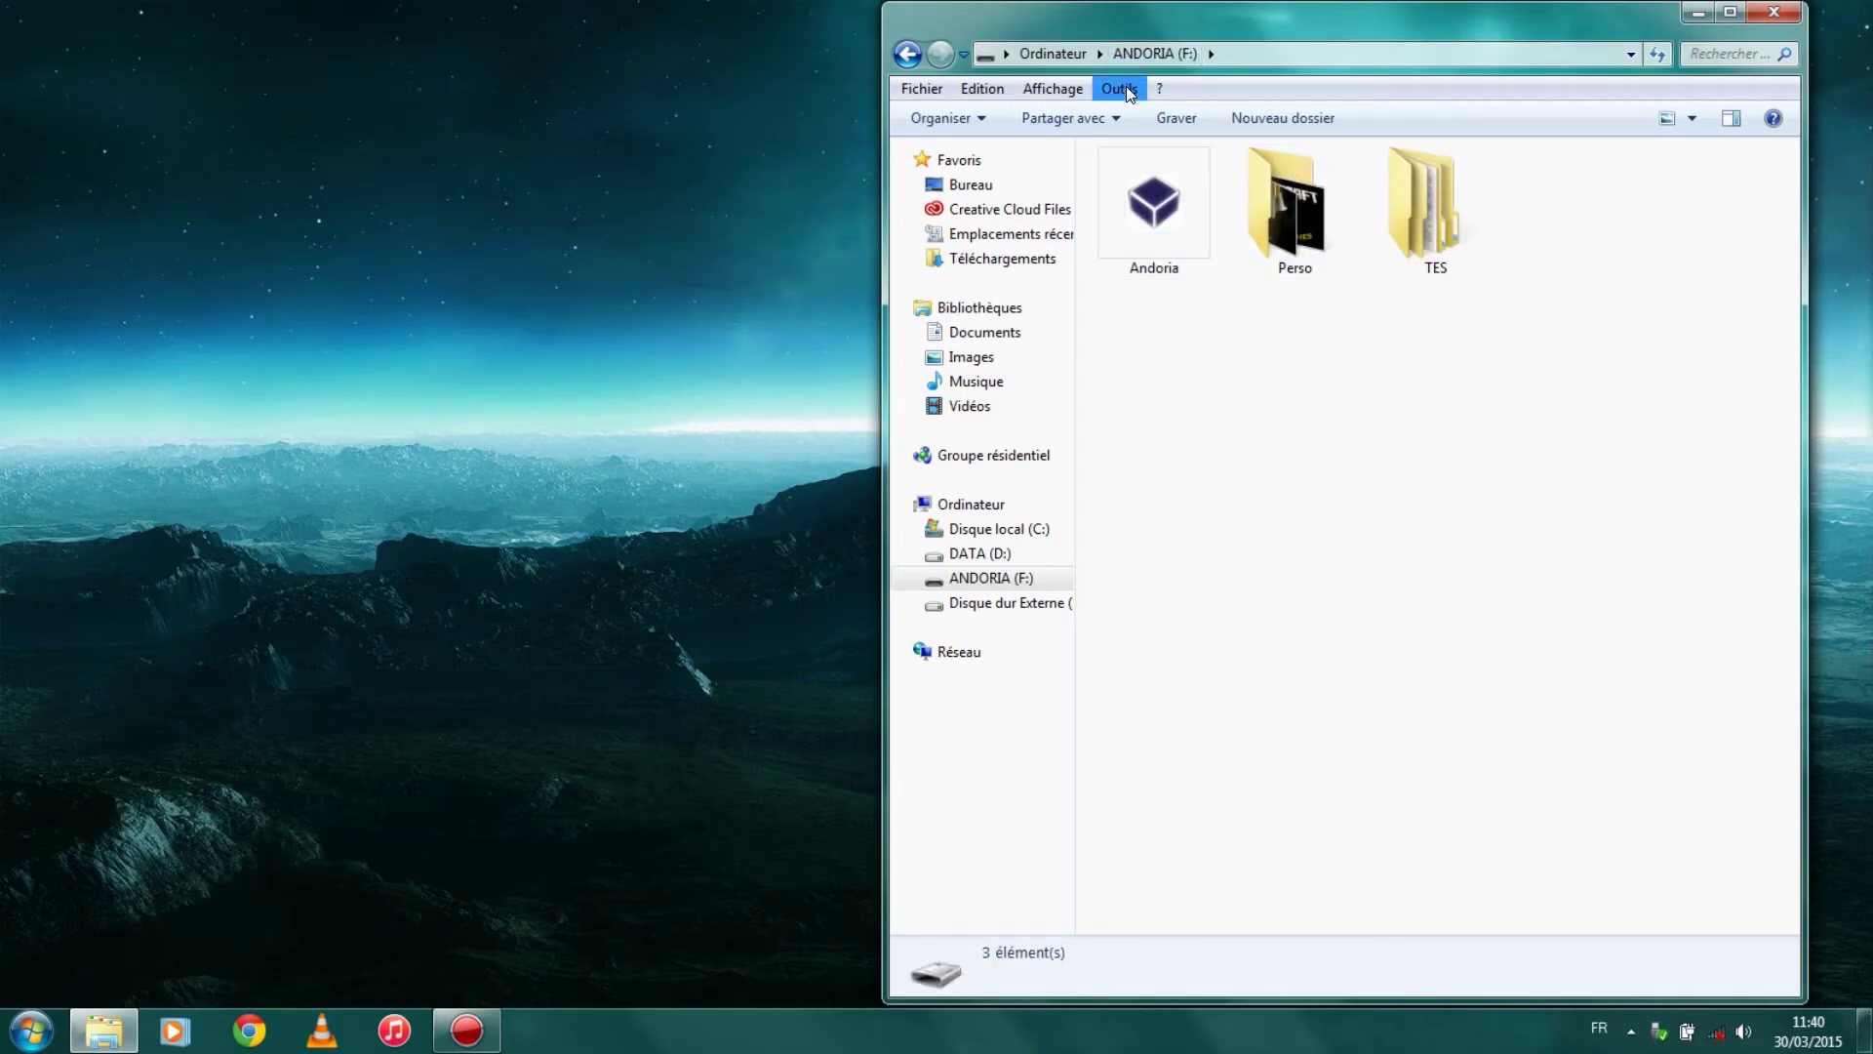
- Set the folder view options to "Afficher les fichiers, dossiers et lecteurs cachés" and apply them
click(1127, 88)
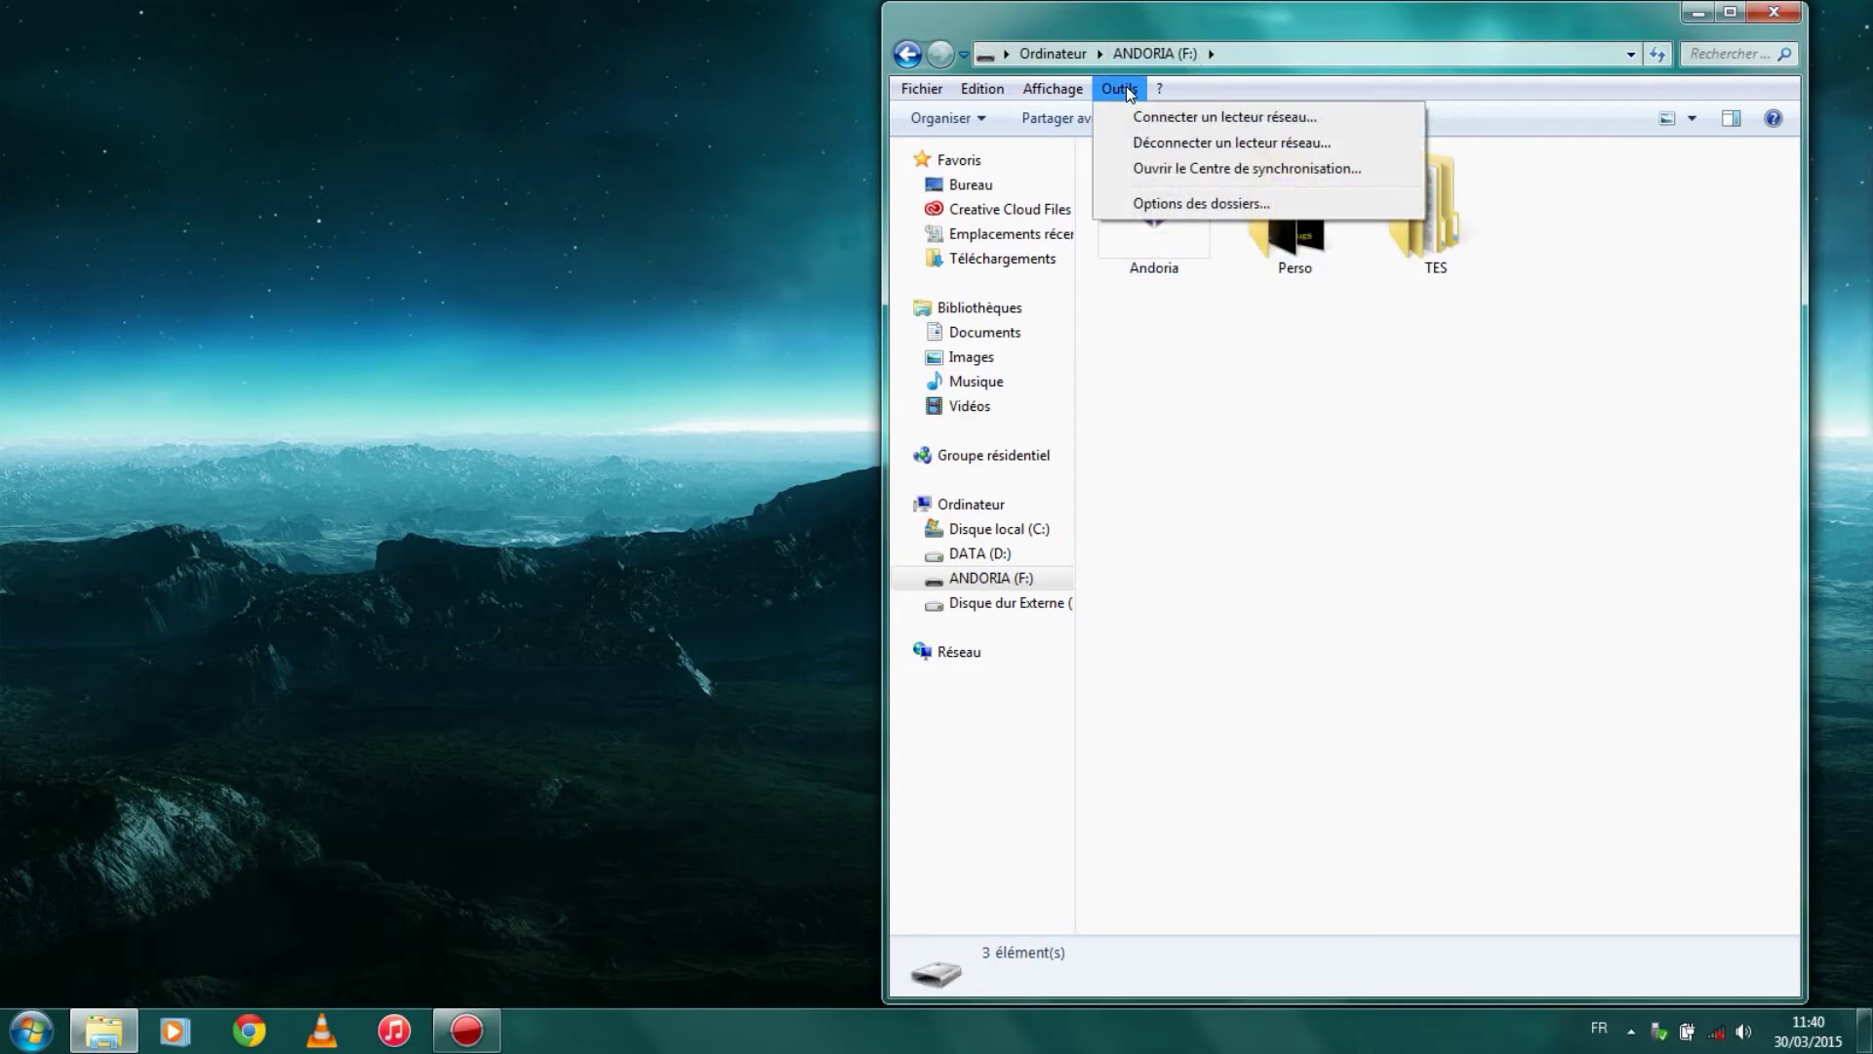
click(1176, 205)
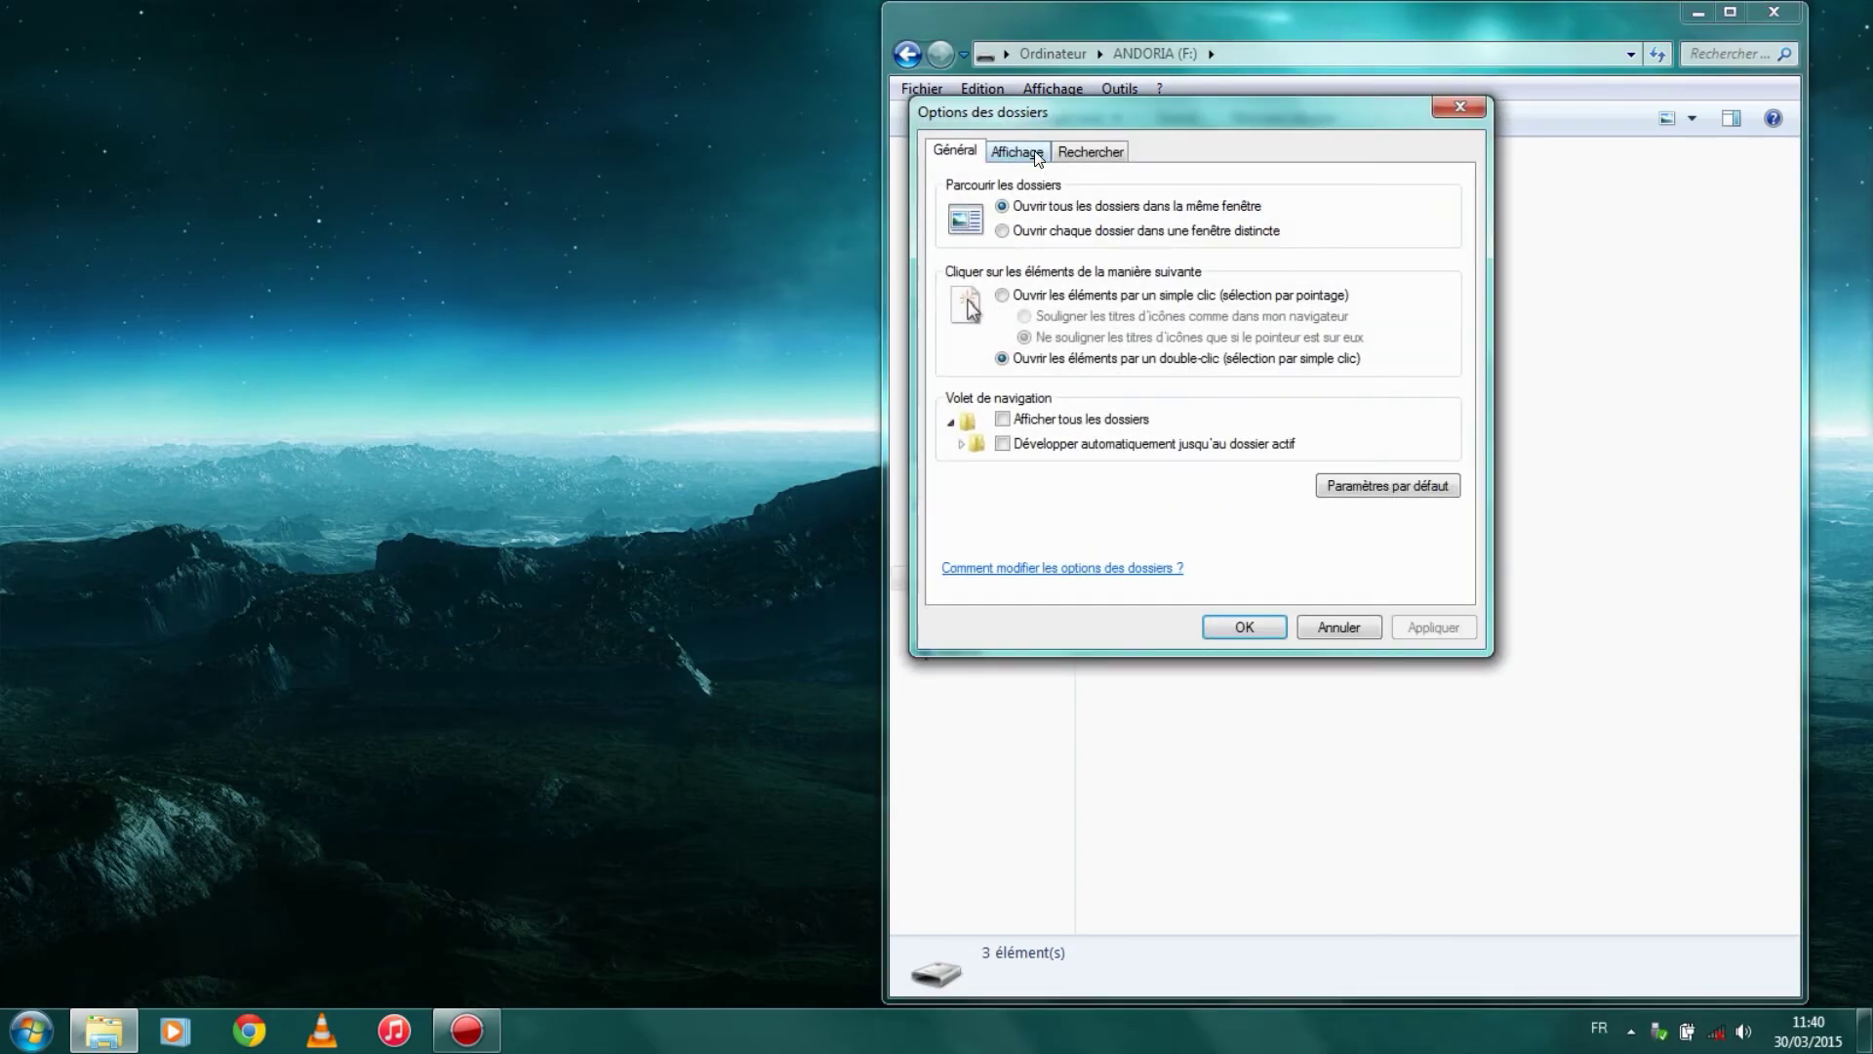
click(1018, 153)
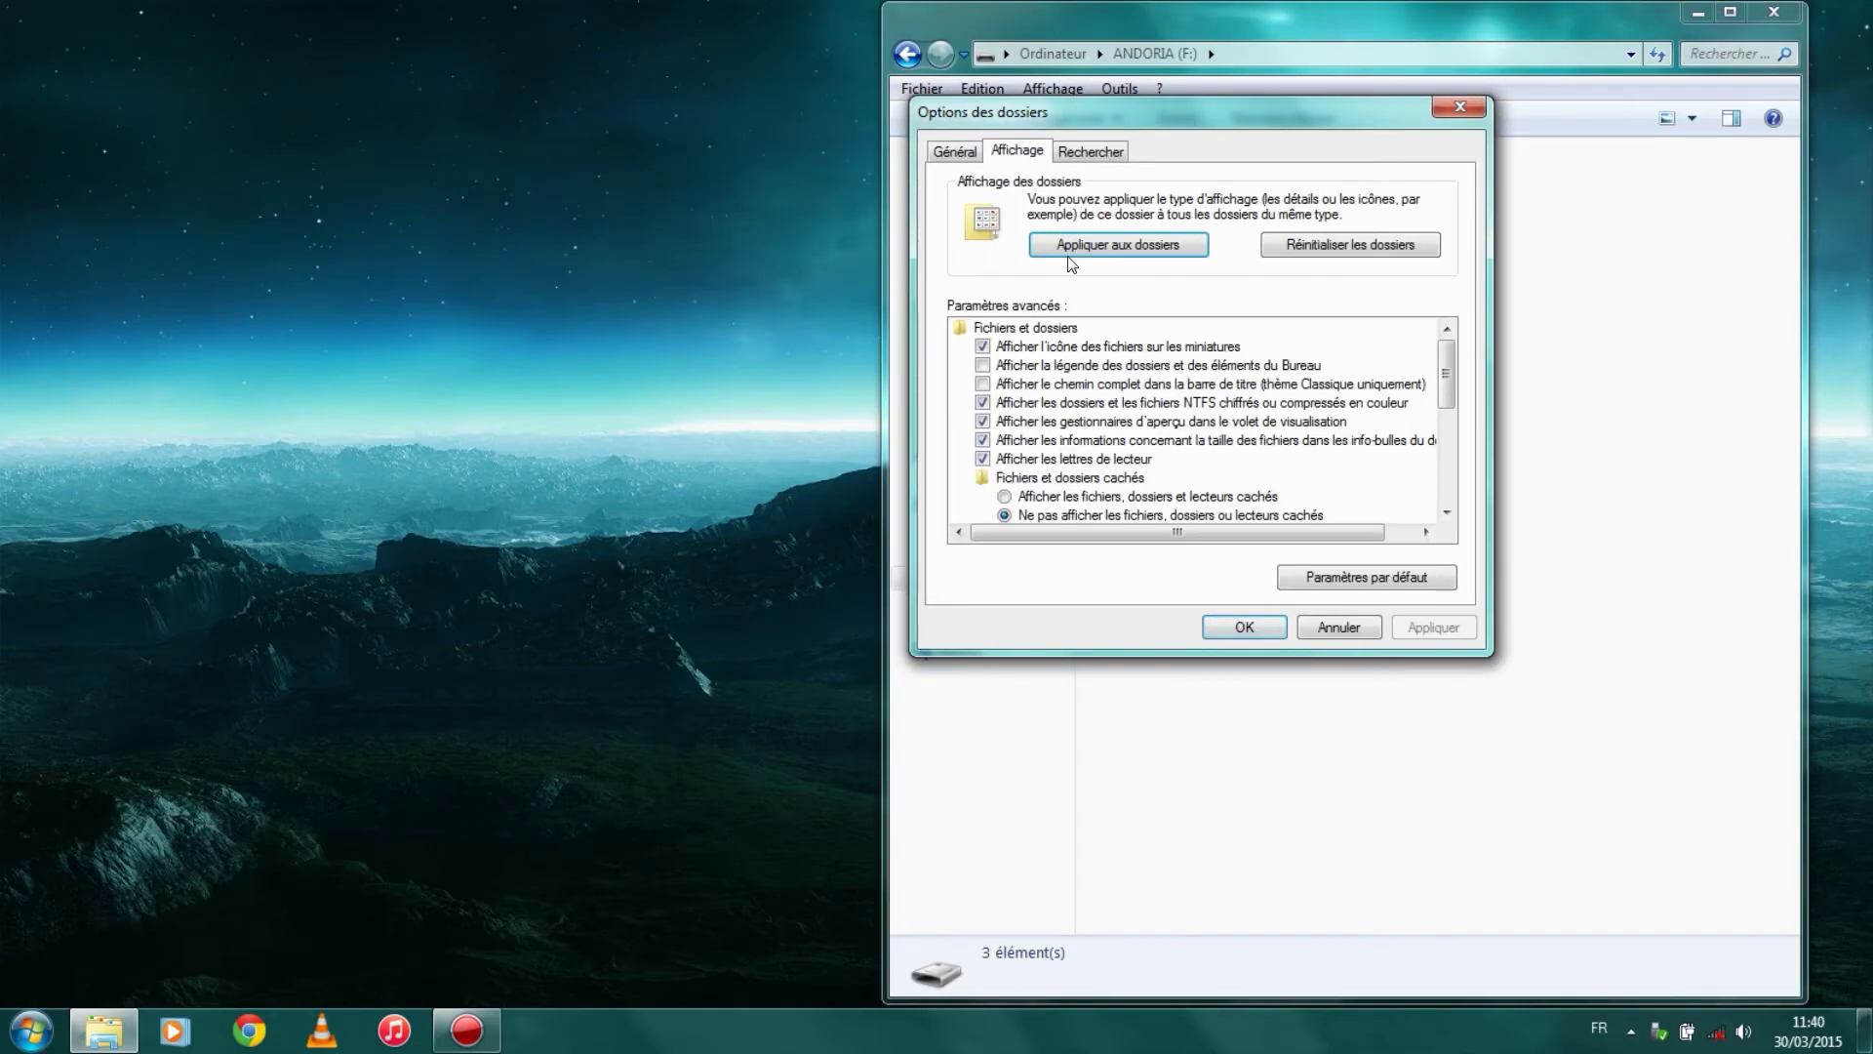
click(1051, 496)
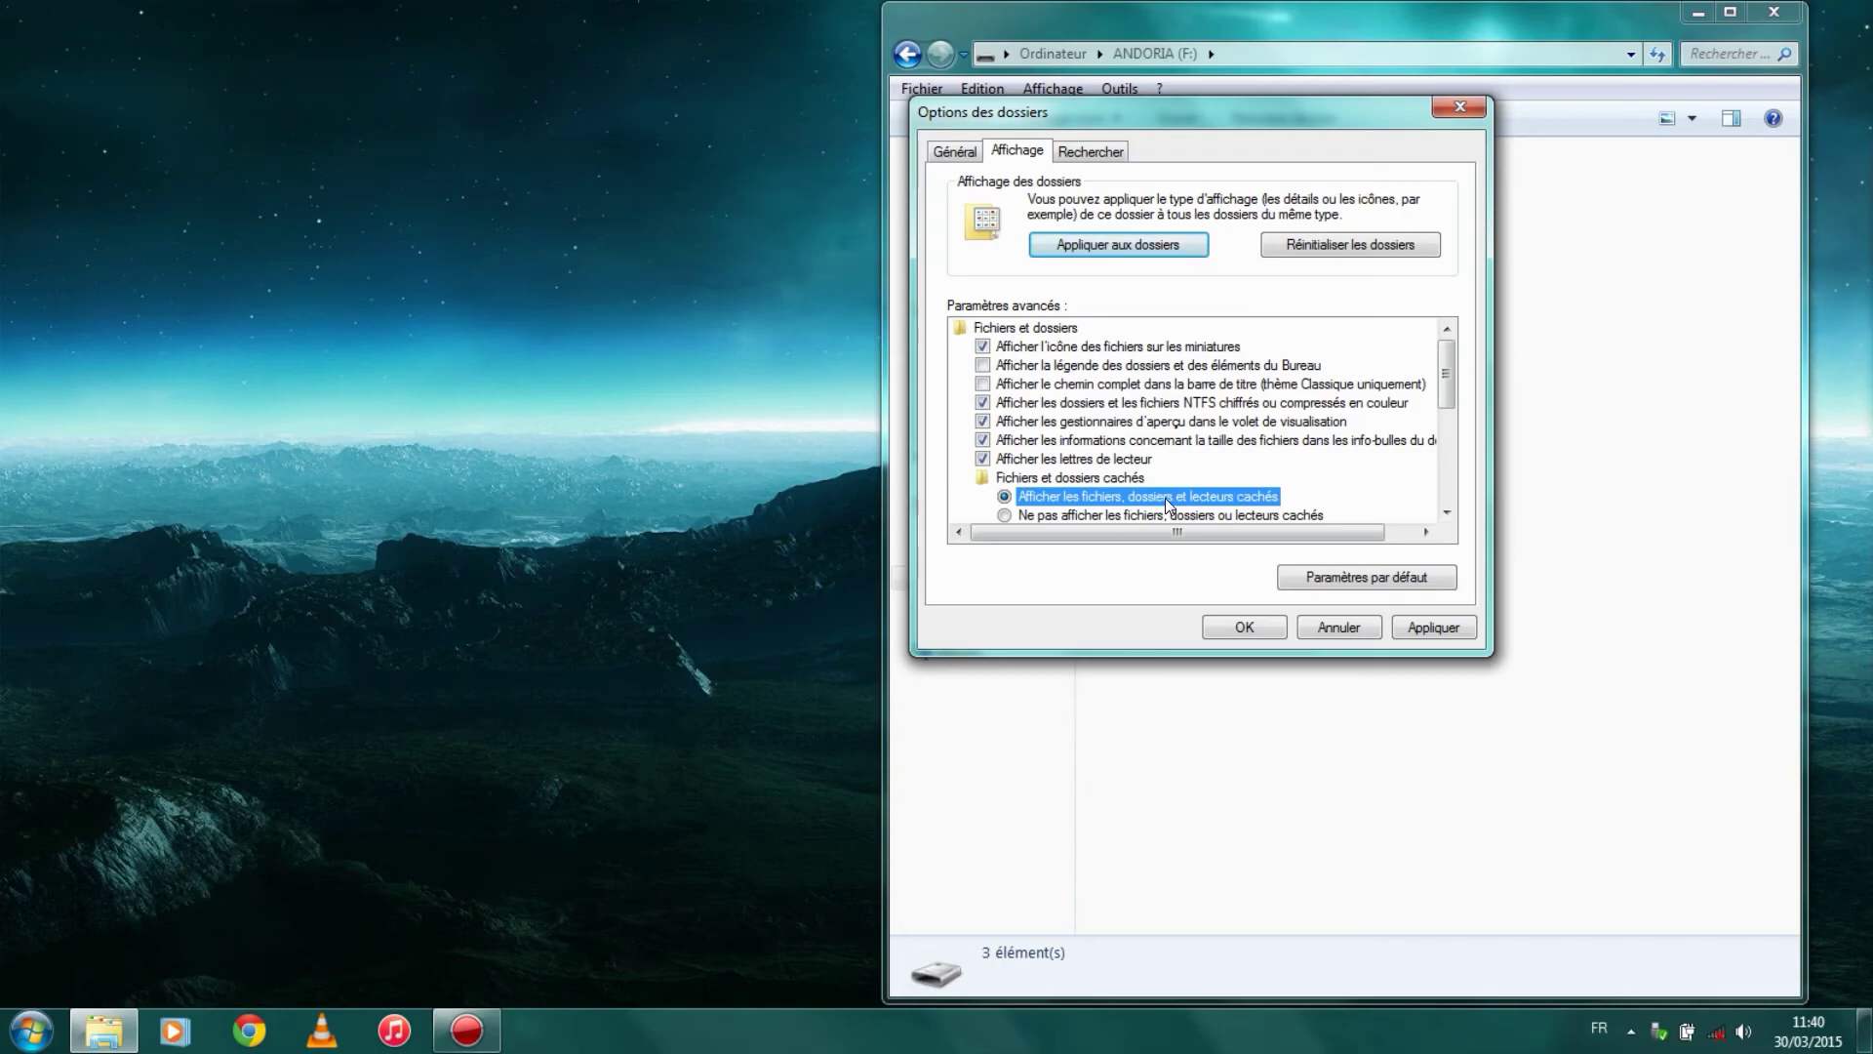
click(1395, 623)
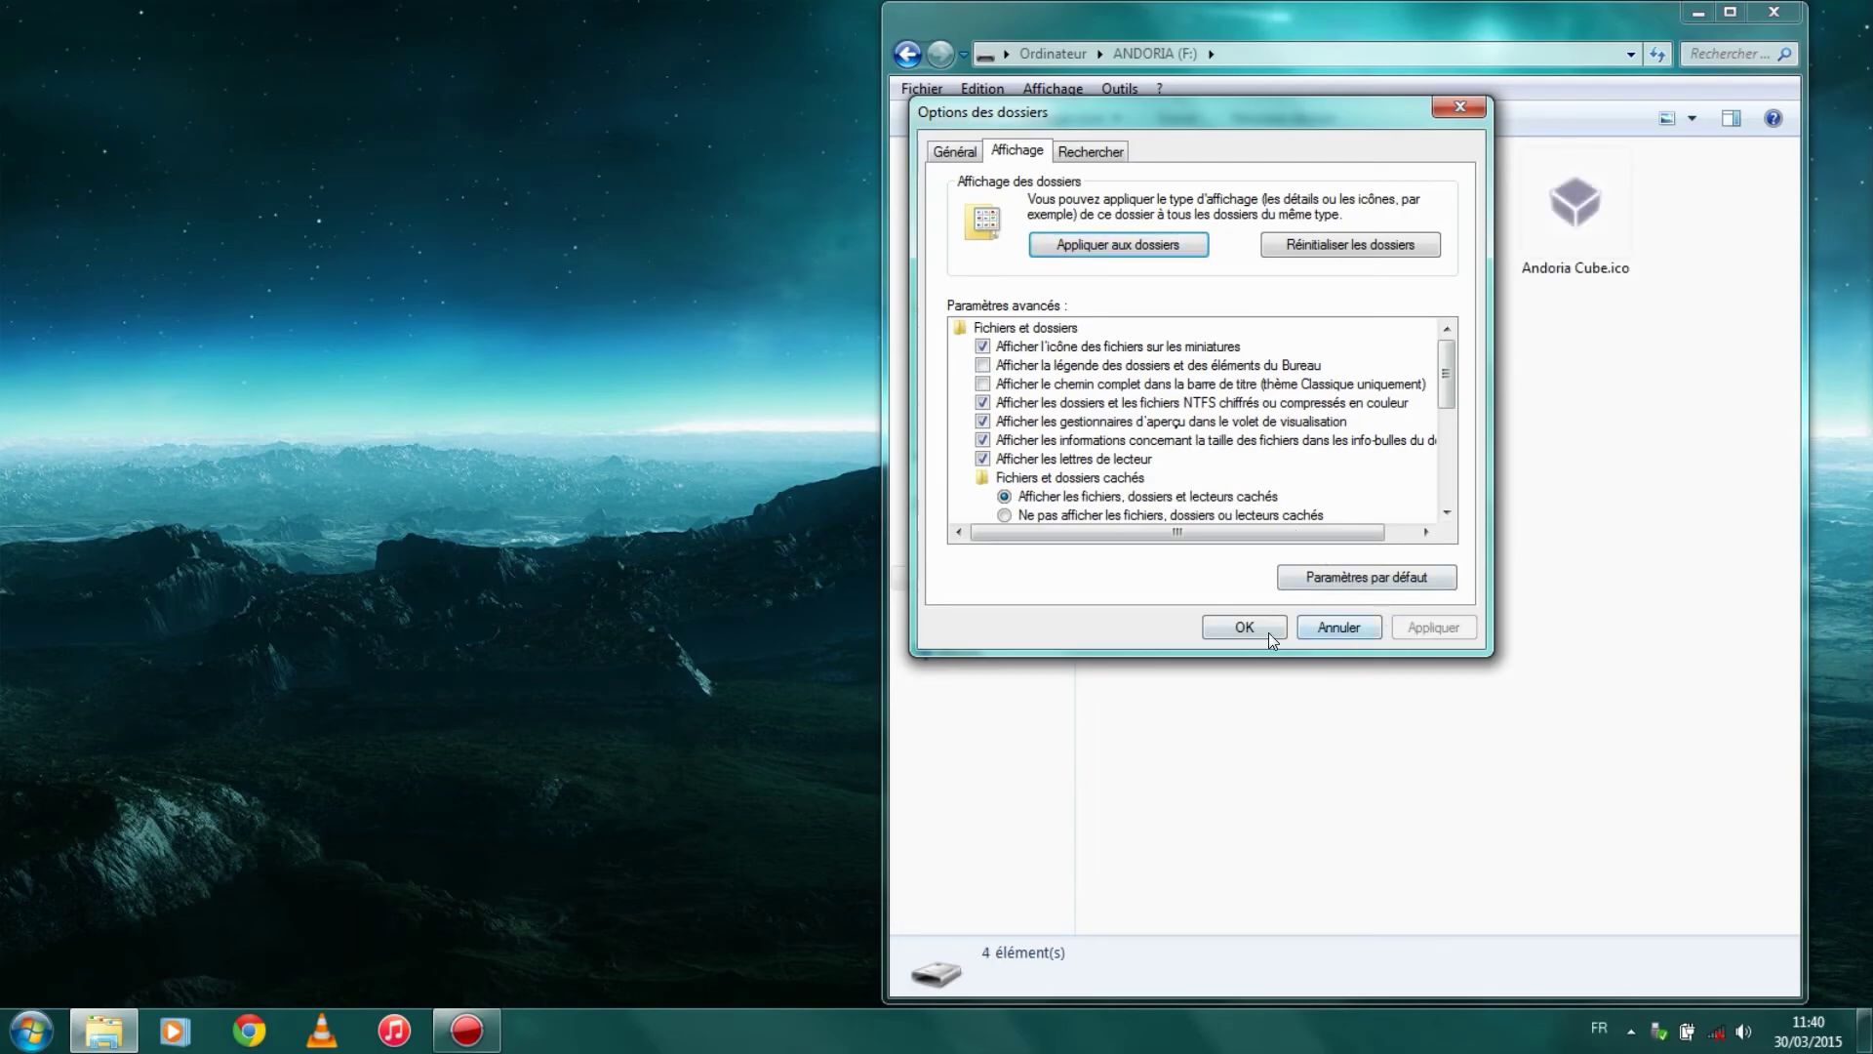
click(1278, 629)
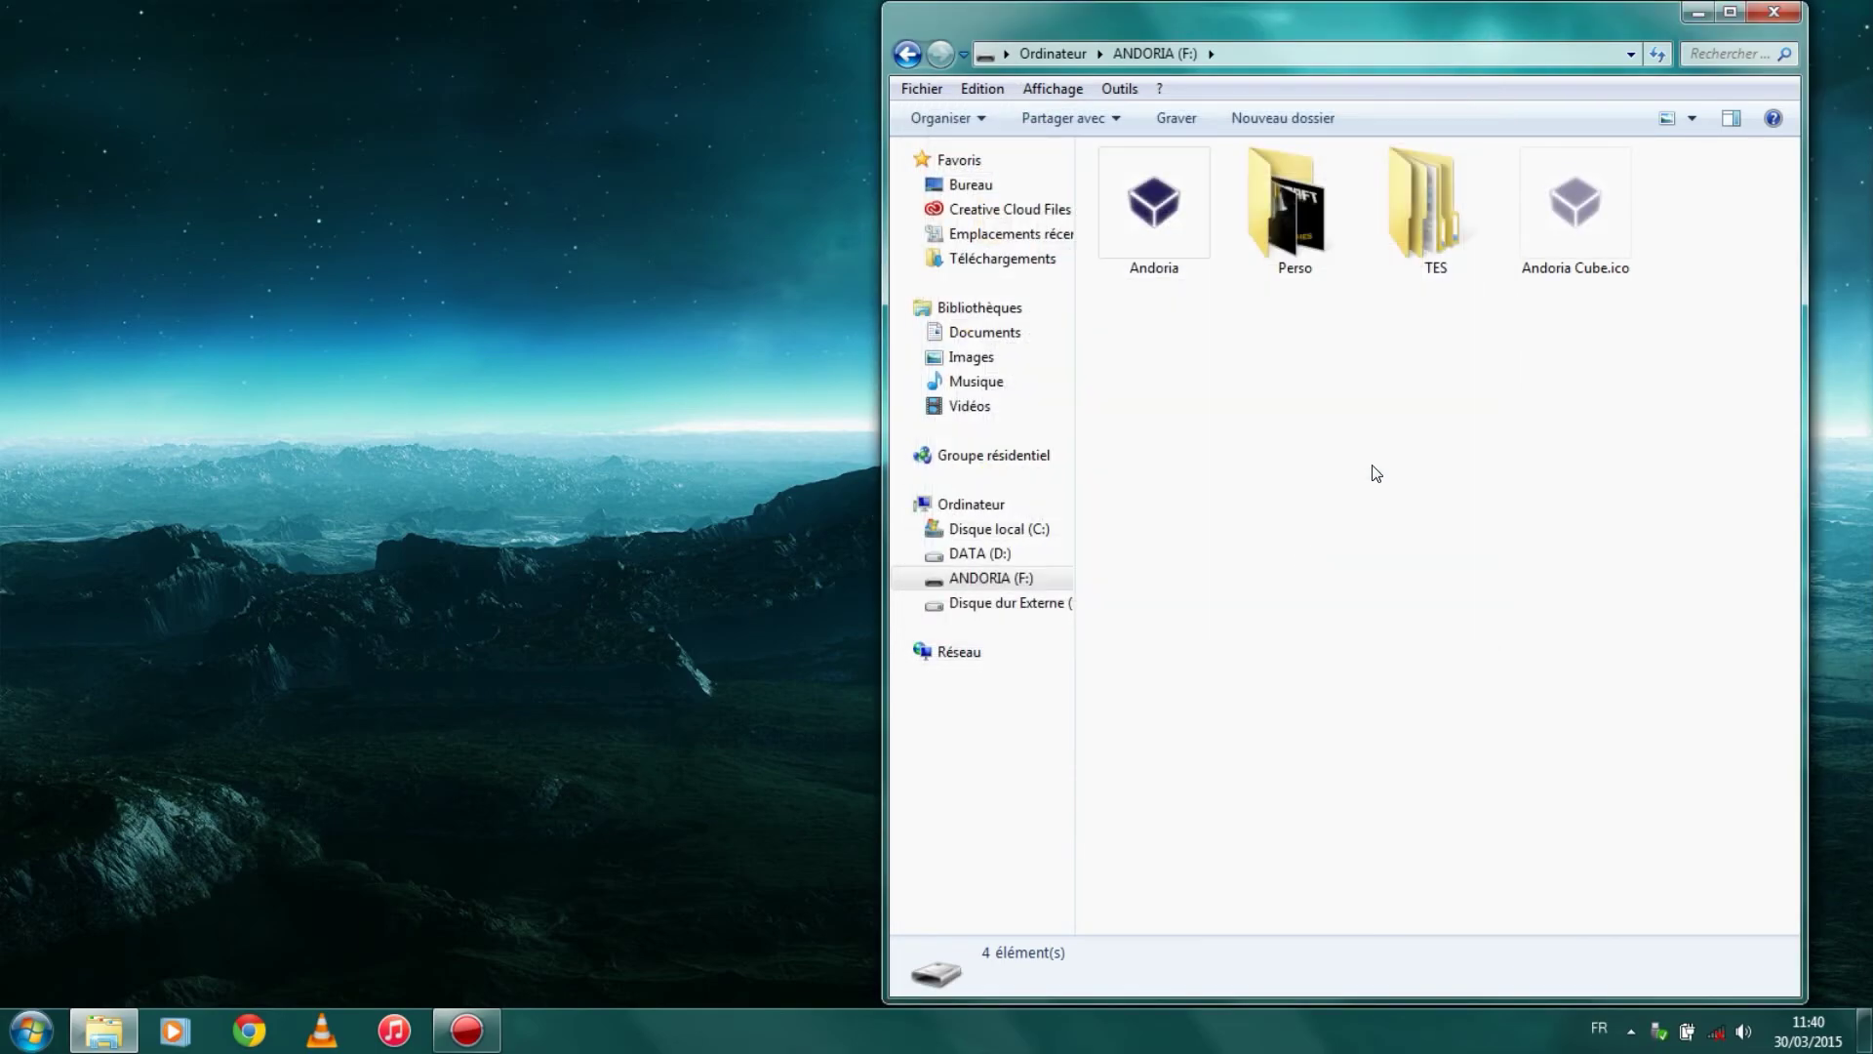
- Remove the hidden attribute (Caché) from Andoria Cube.ico in its properties, then close the file window
right_click(1569, 248)
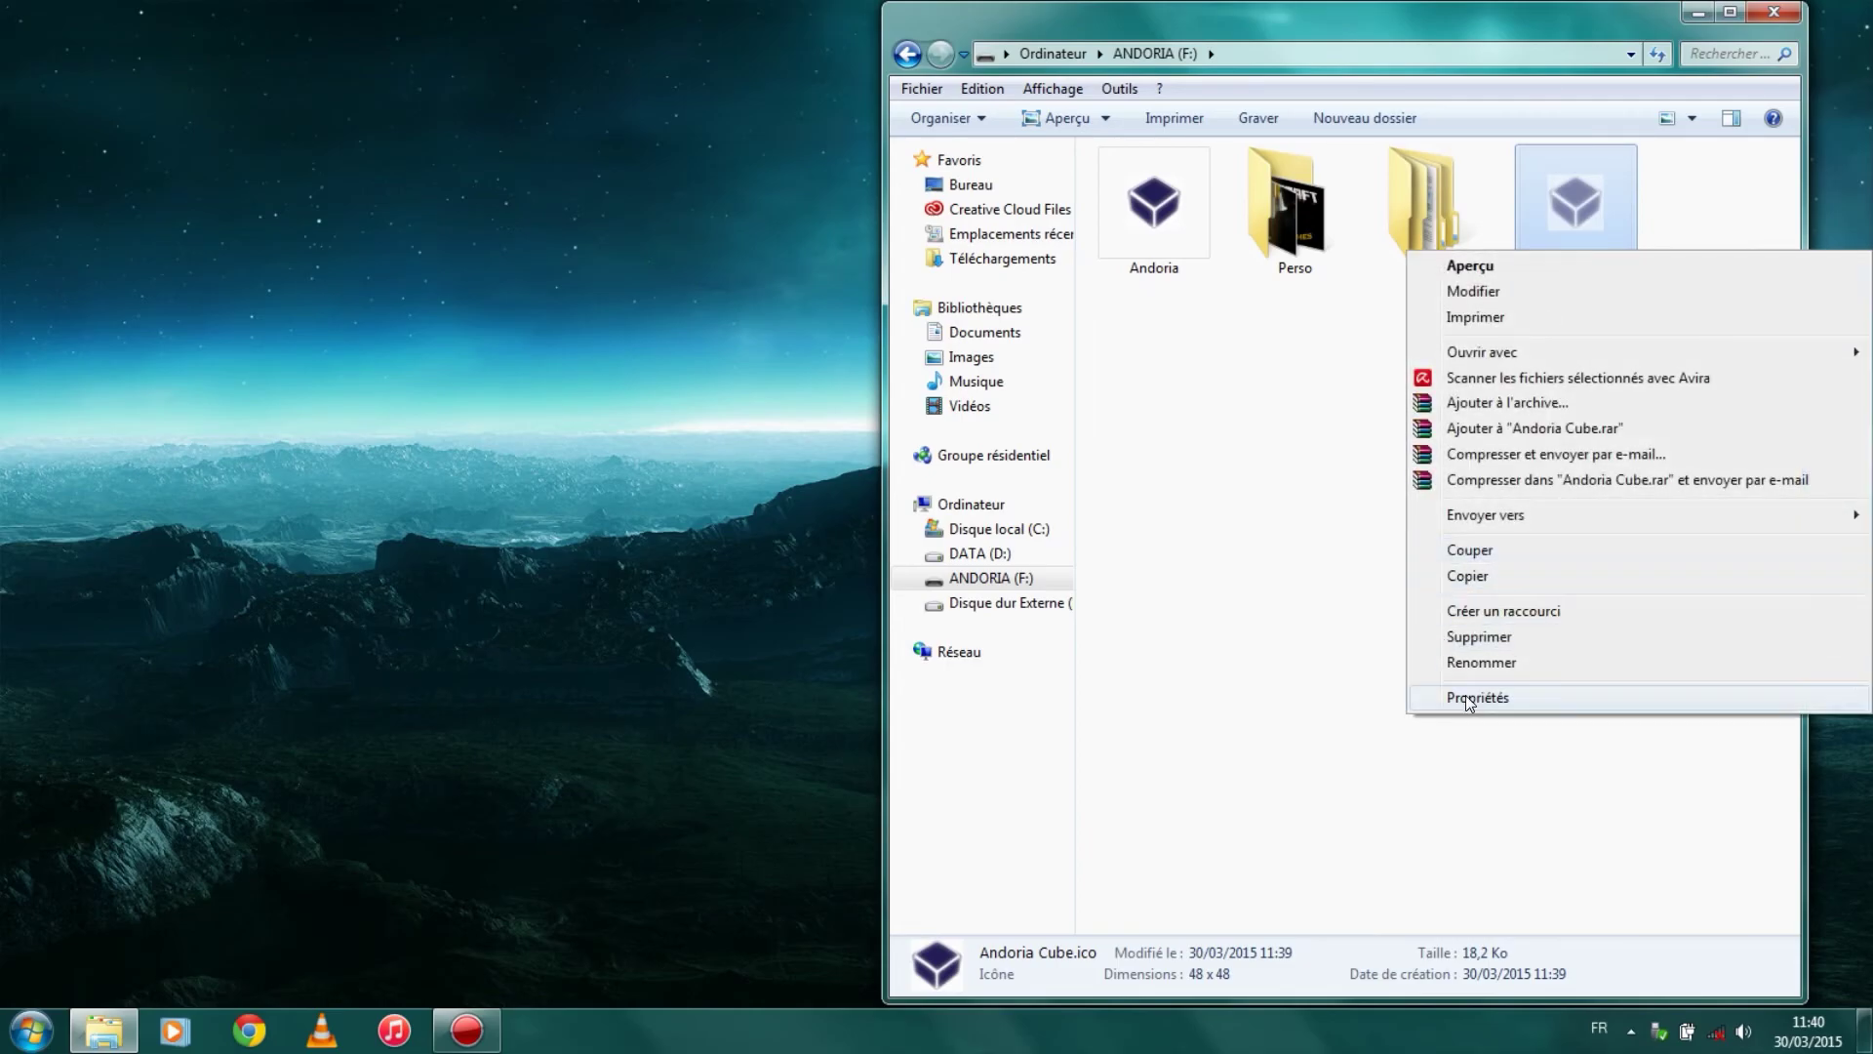
click(1478, 696)
click(1653, 819)
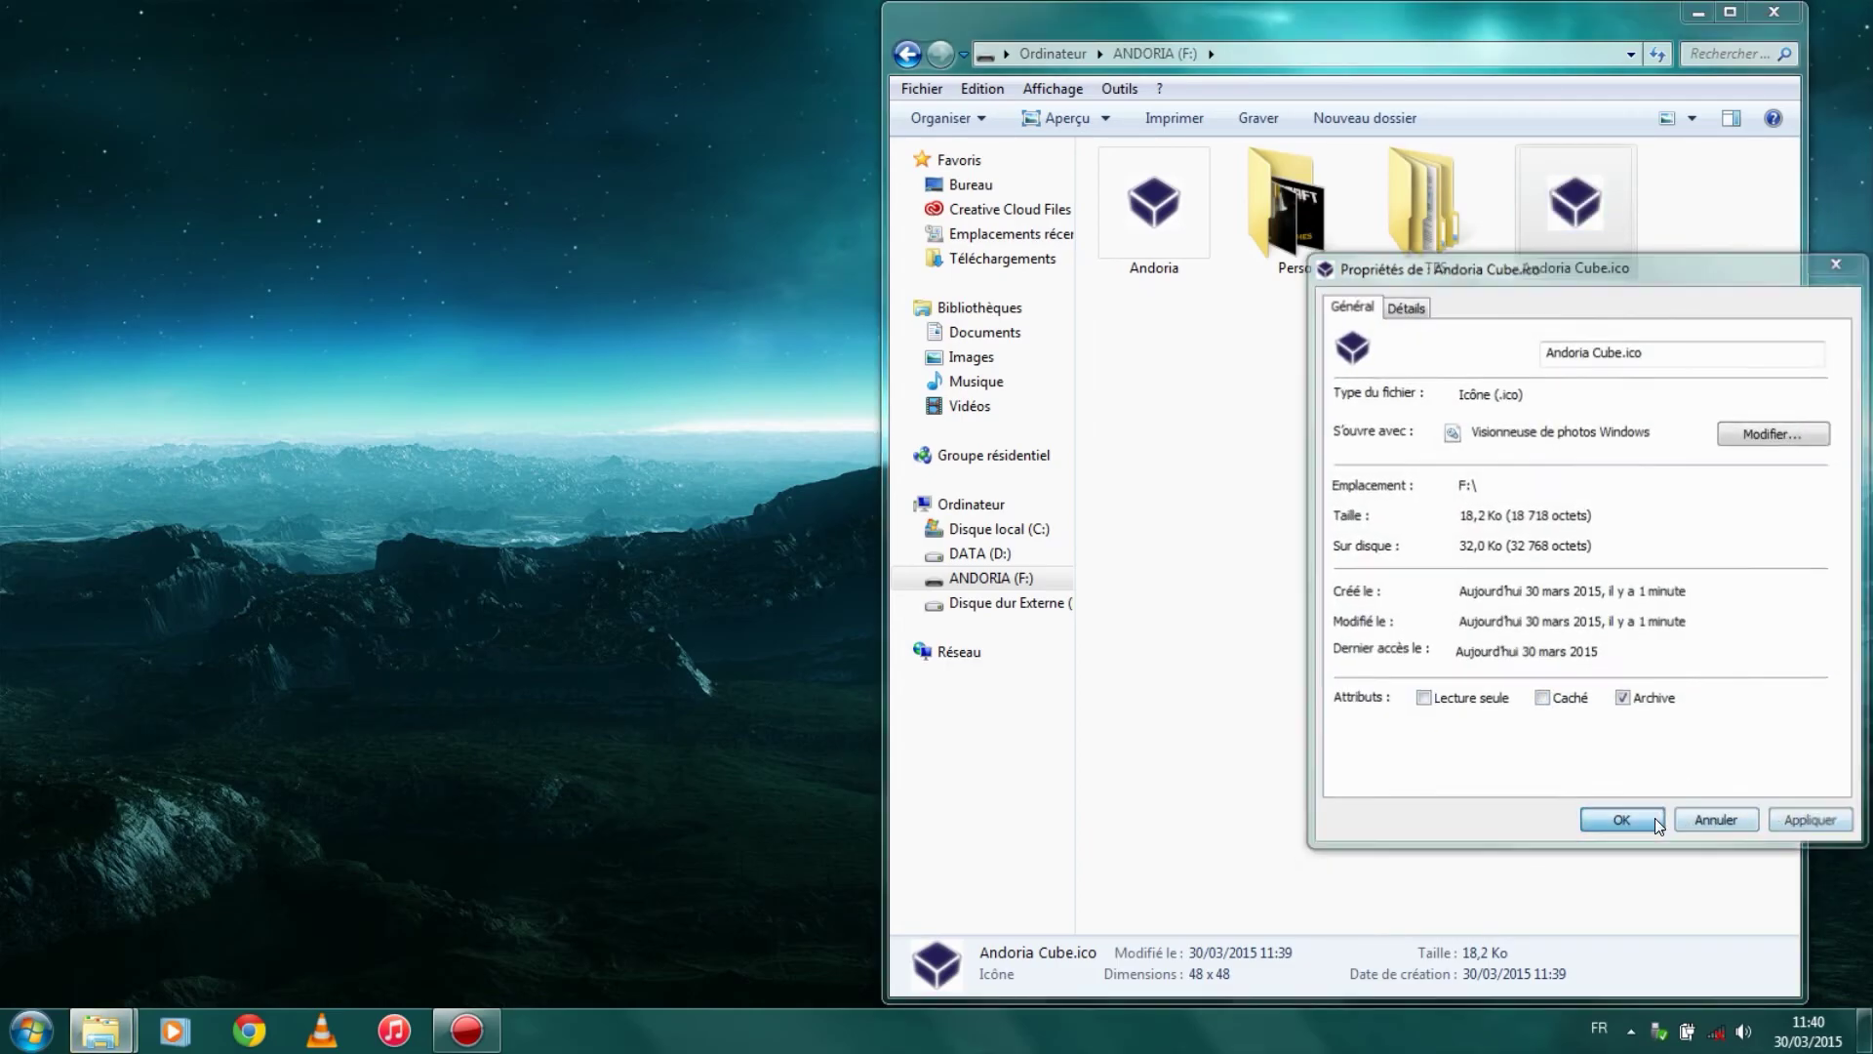
click(1650, 572)
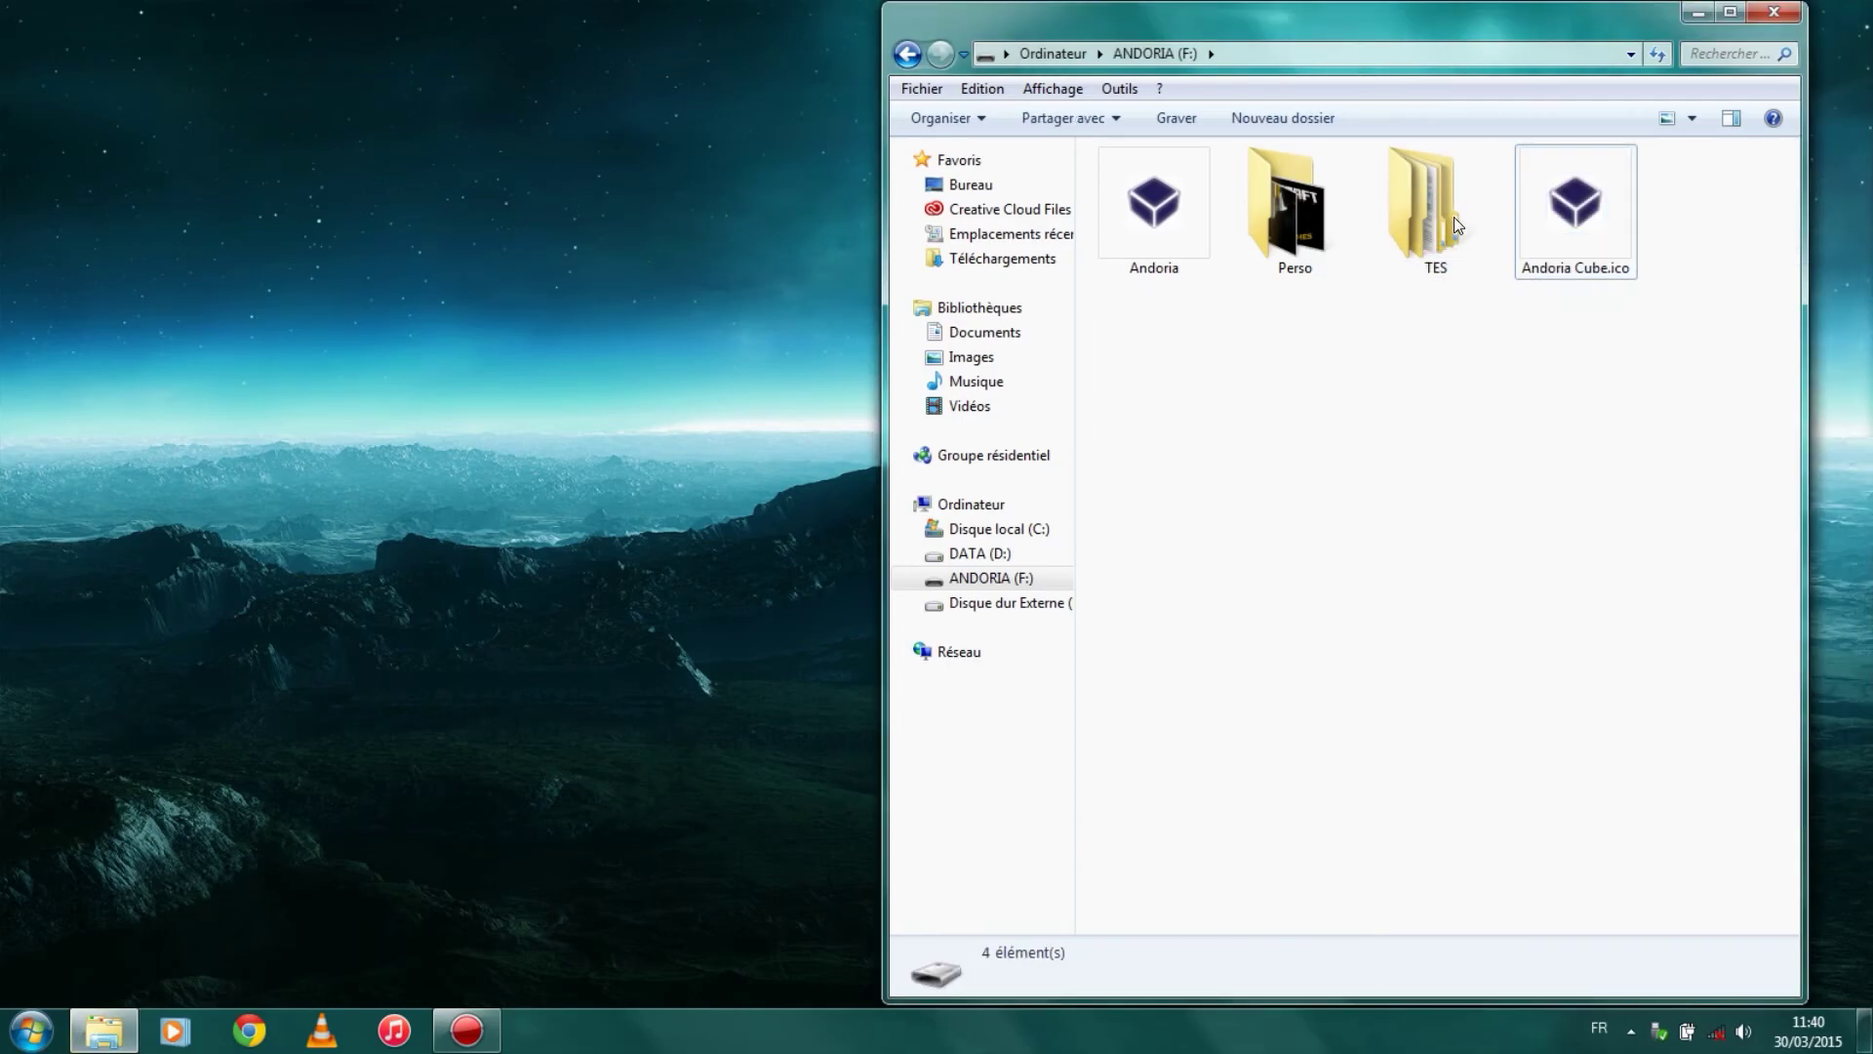
click(1784, 12)
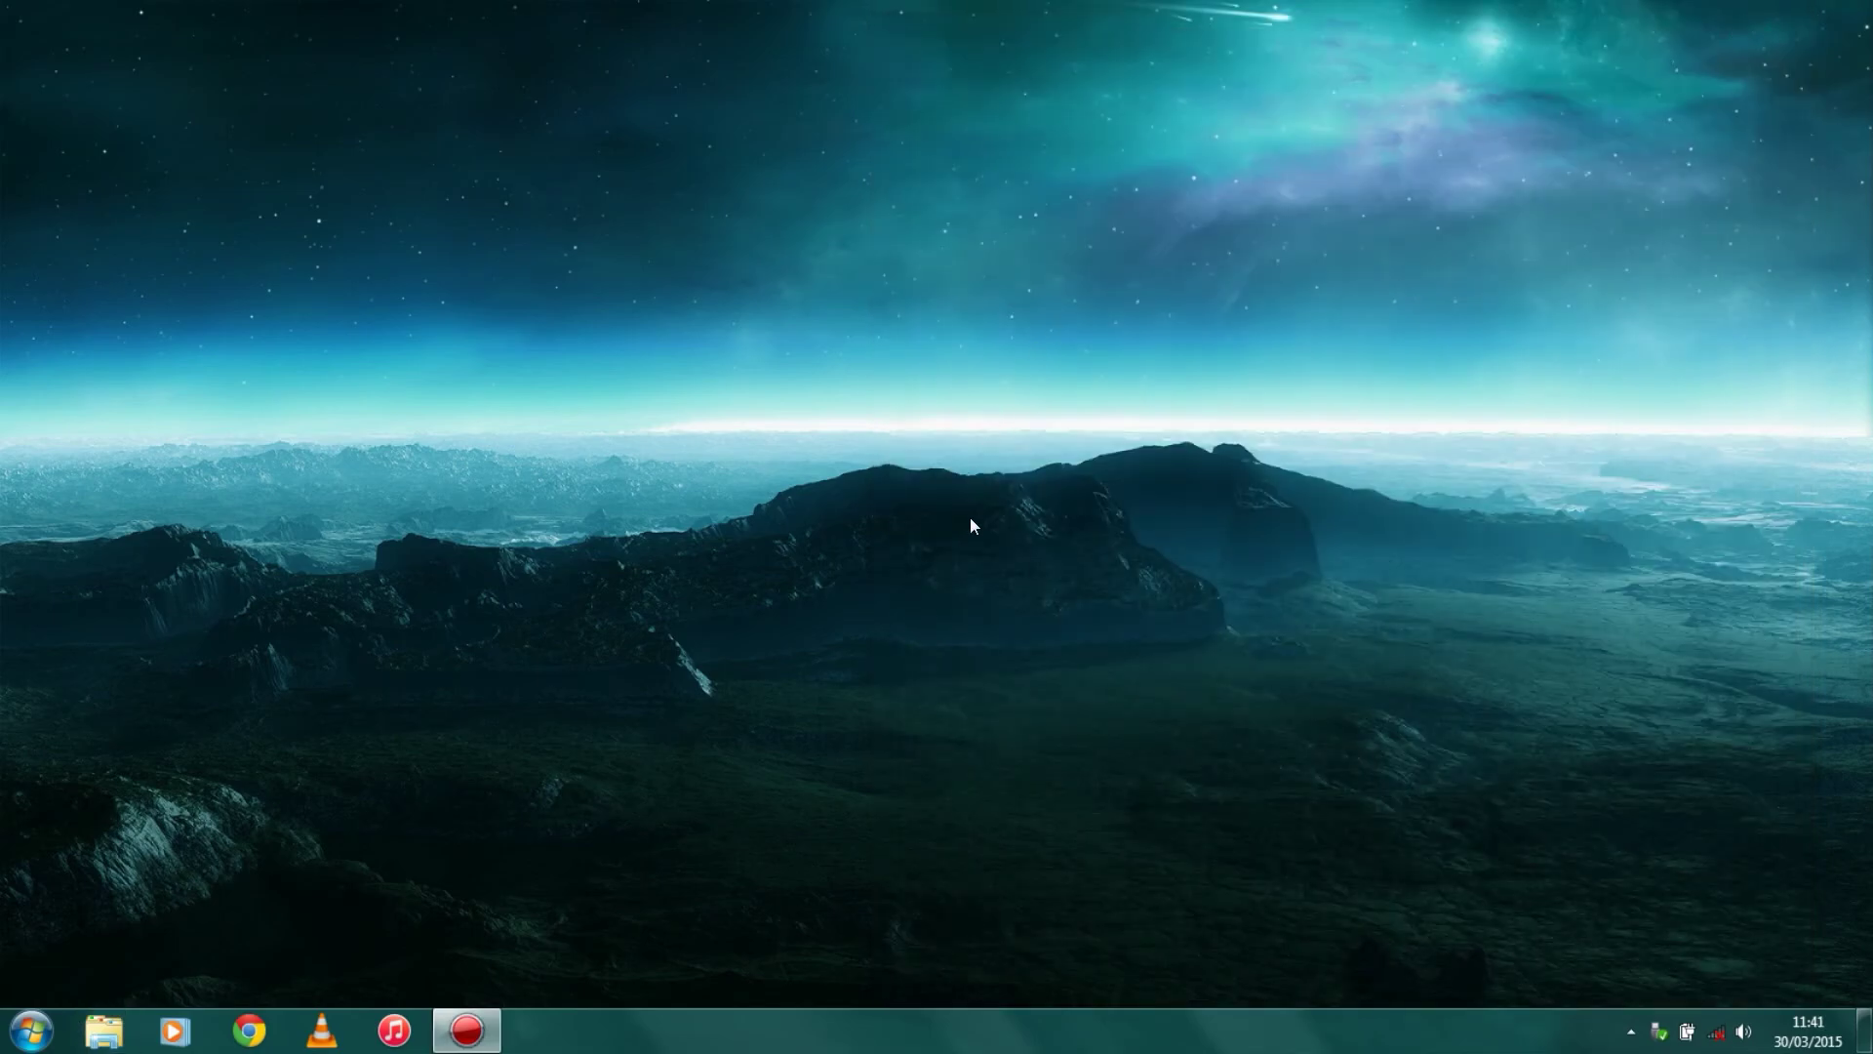